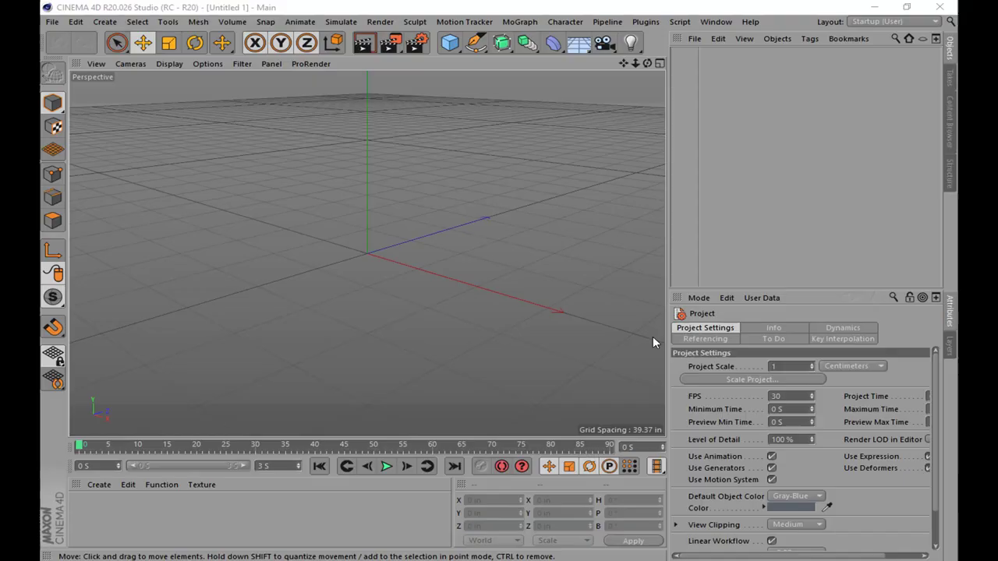
Split the empty Untitled 1 scene's viewport into all four views
middle_click(653, 336)
In the maximised Front view, add a Circle spline and make it editable
middle_click(478, 270)
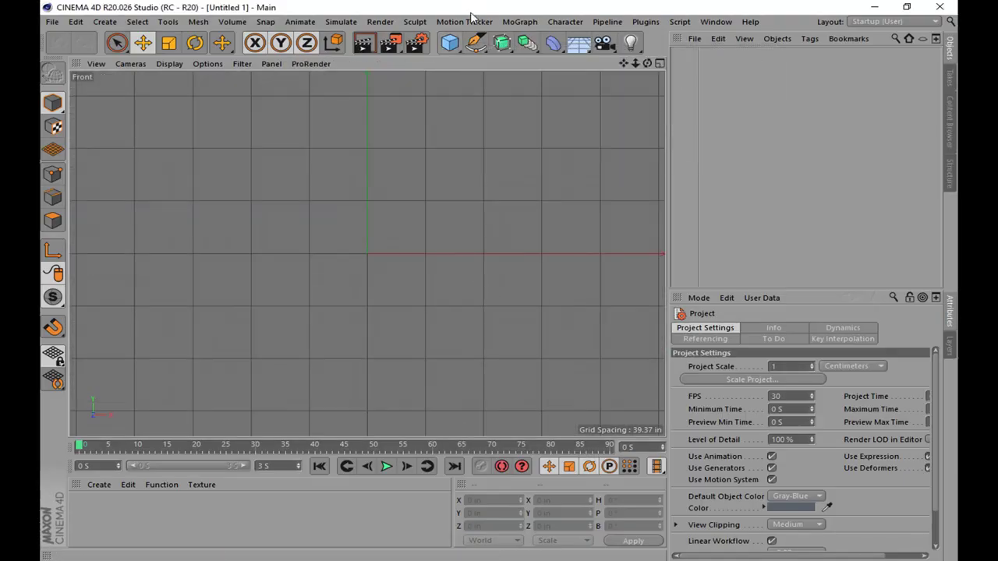
drag(475, 43, 623, 164)
key(c)
click(53, 175)
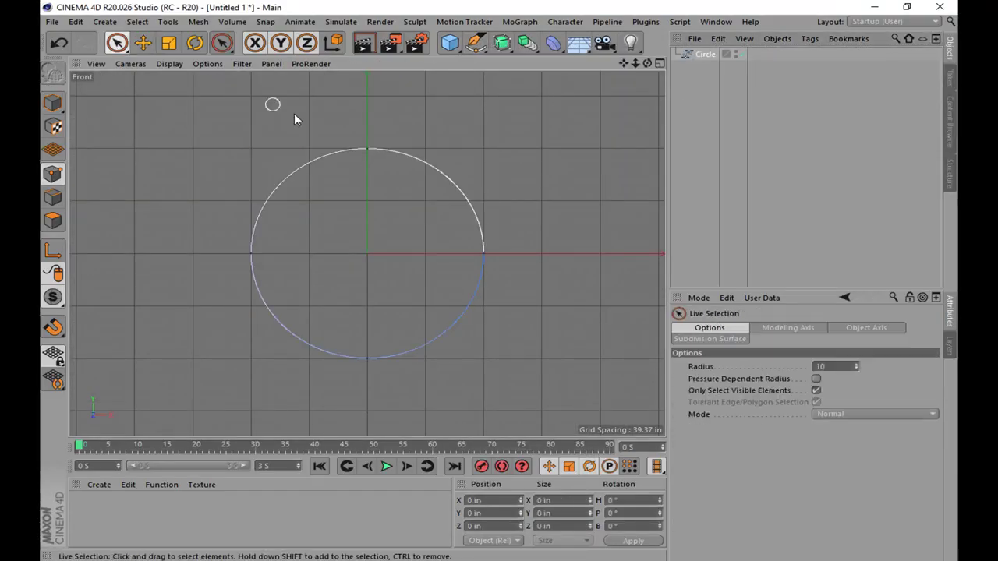
click(367, 148)
right_click(368, 148)
click(412, 198)
right_click(361, 165)
click(345, 212)
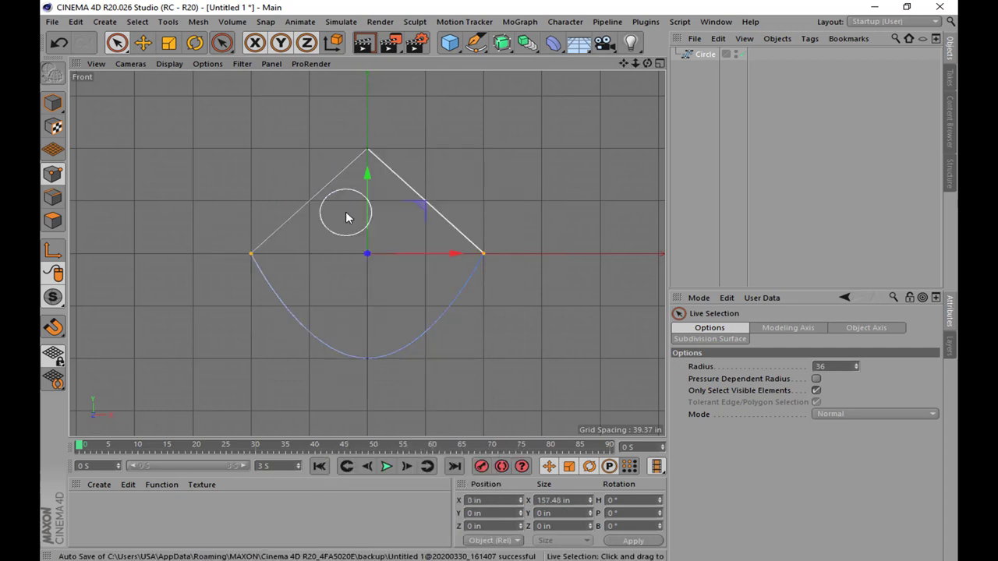
Add an editable Rectangle wider than the circle and put the half-circle under an Extrude
drag(476, 43, 596, 151)
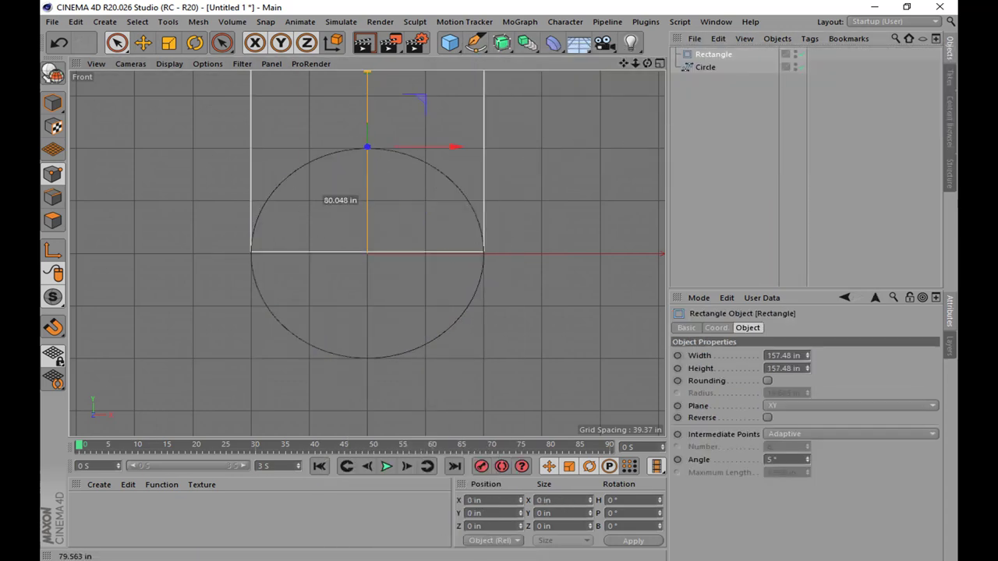
key(c)
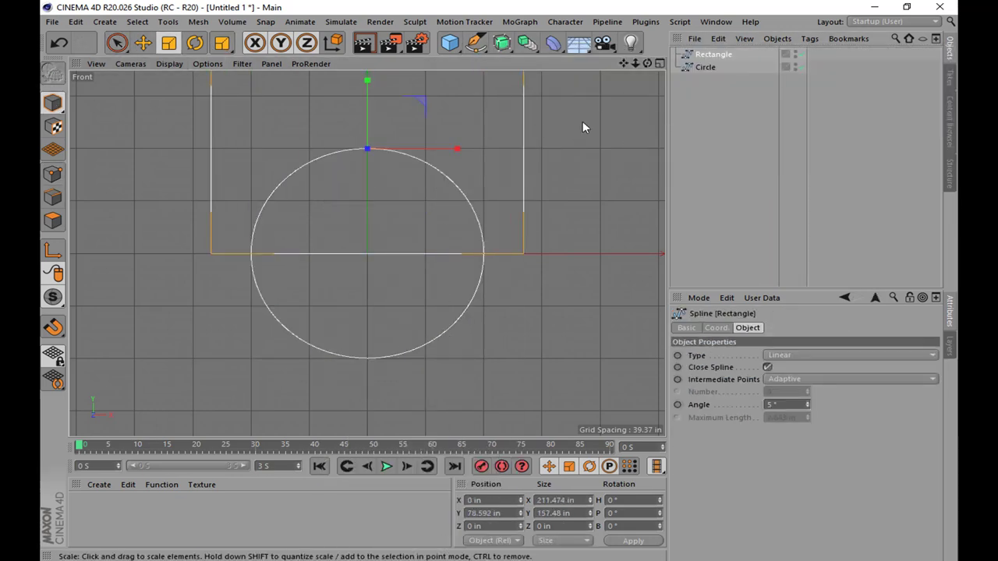
drag(476, 43, 887, 67)
drag(705, 67, 709, 54)
key(F1)
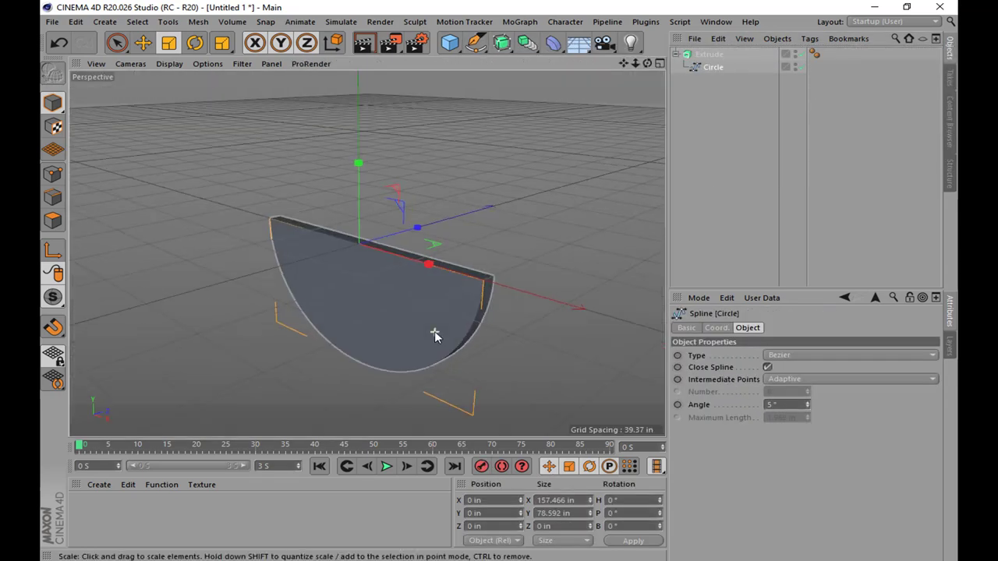
click(709, 53)
Set the Extrude depth to 15 in and centre its axis on the object
drag(894, 354, 895, 343)
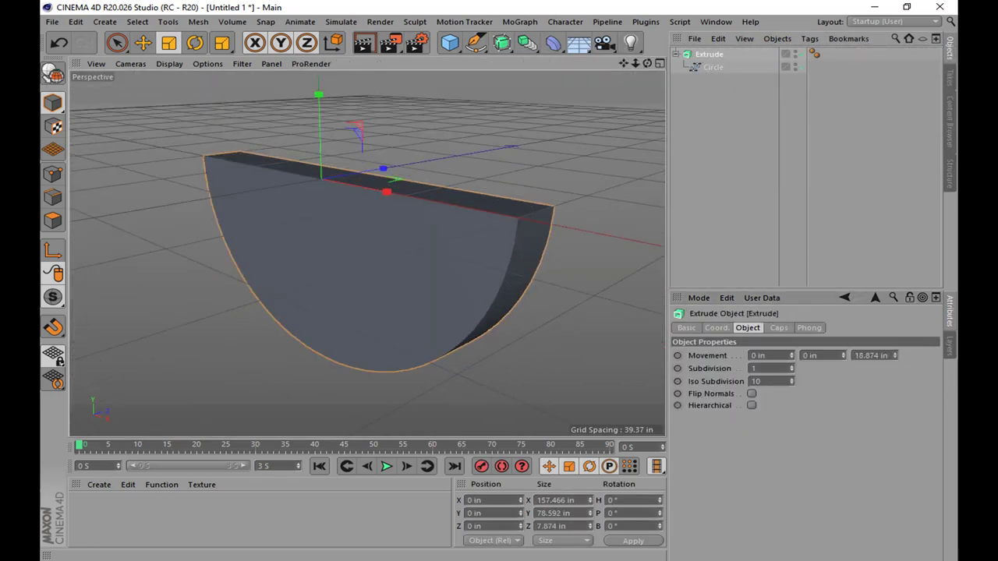
key(F3)
double_click(873, 355)
text(15)
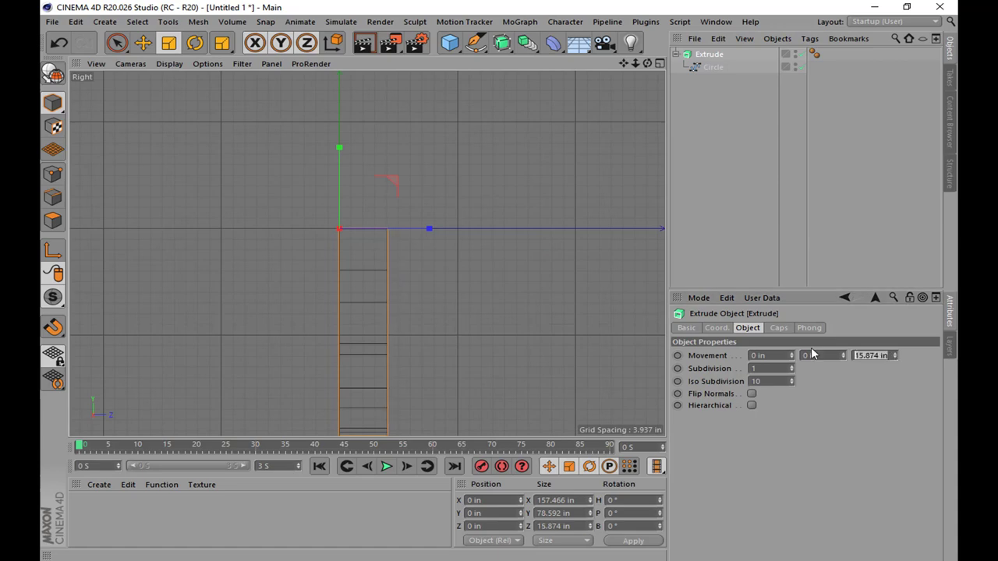
key(Return)
key(e)
click(198, 21)
click(320, 183)
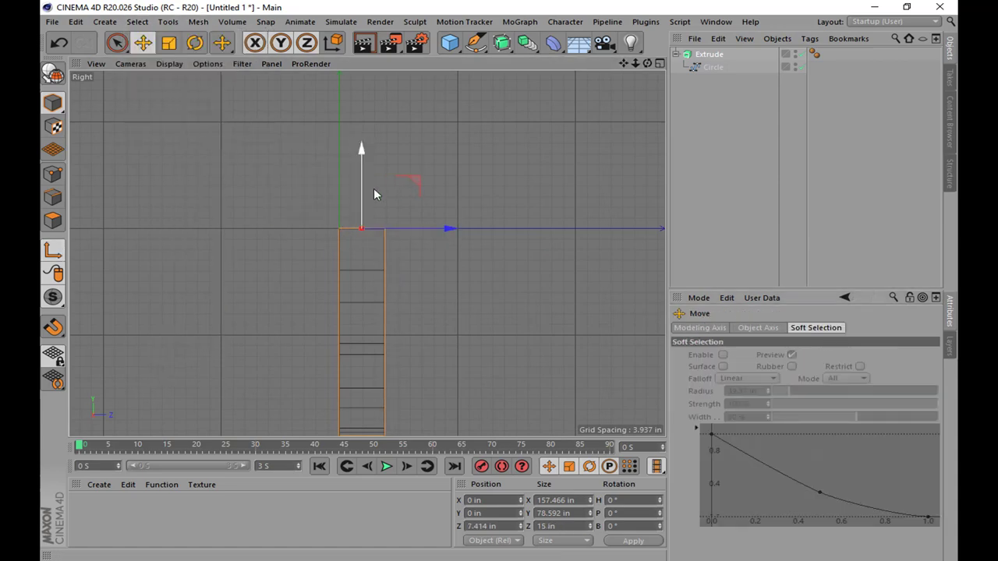
scroll(422, 175, down, 1)
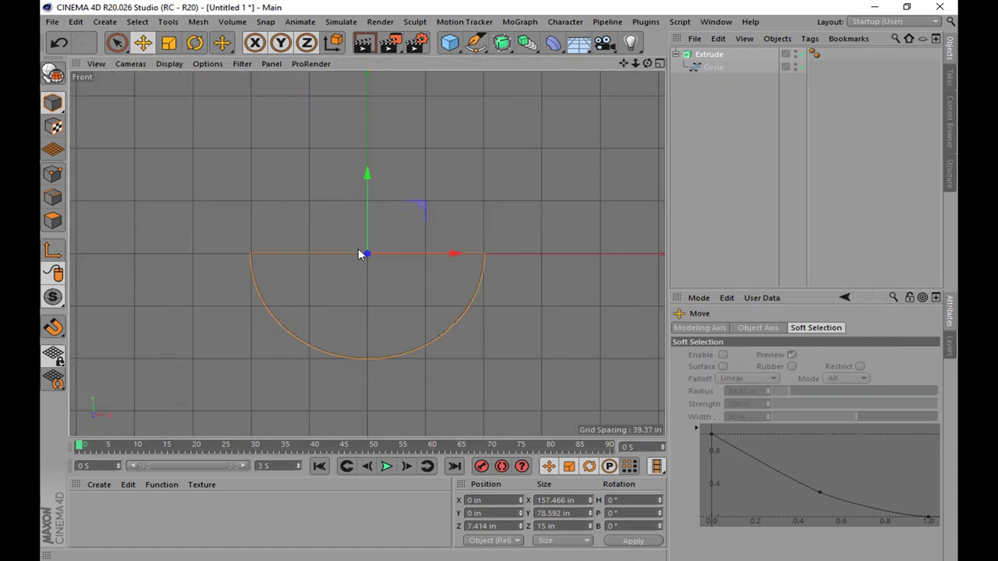
Add a Tube primitive for the eye, oriented to +Z
click(259, 228)
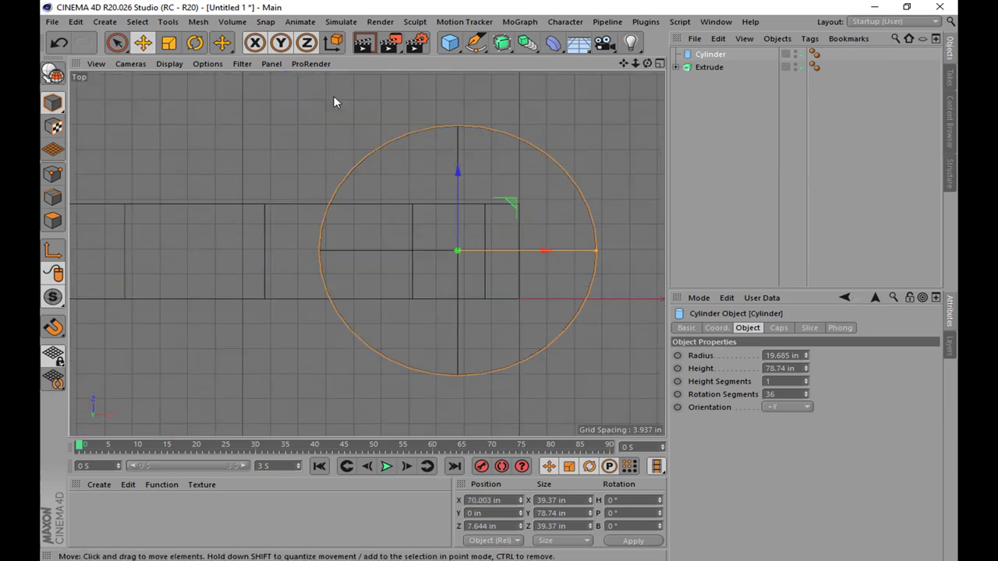
key(F4)
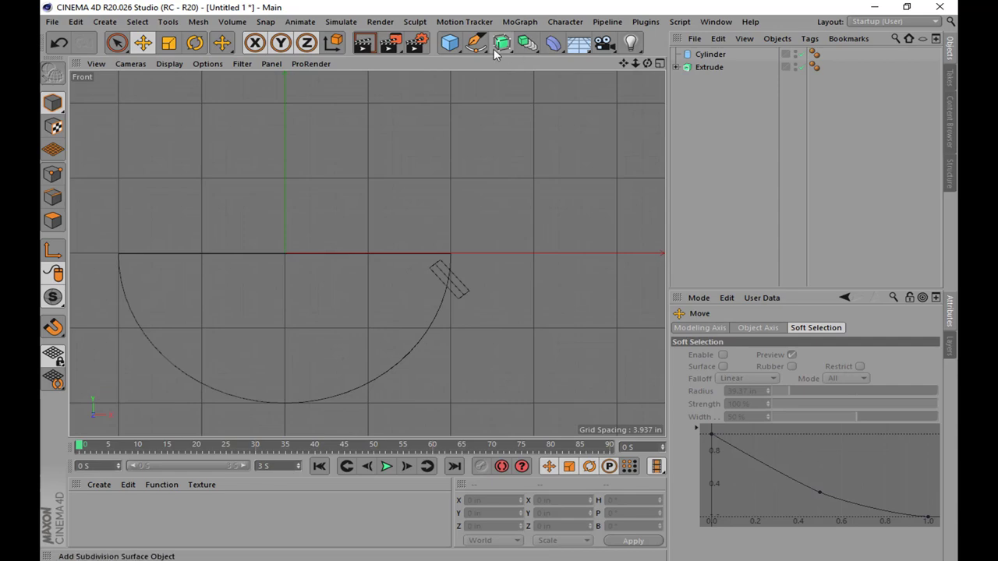
click(450, 43)
click(735, 104)
click(800, 436)
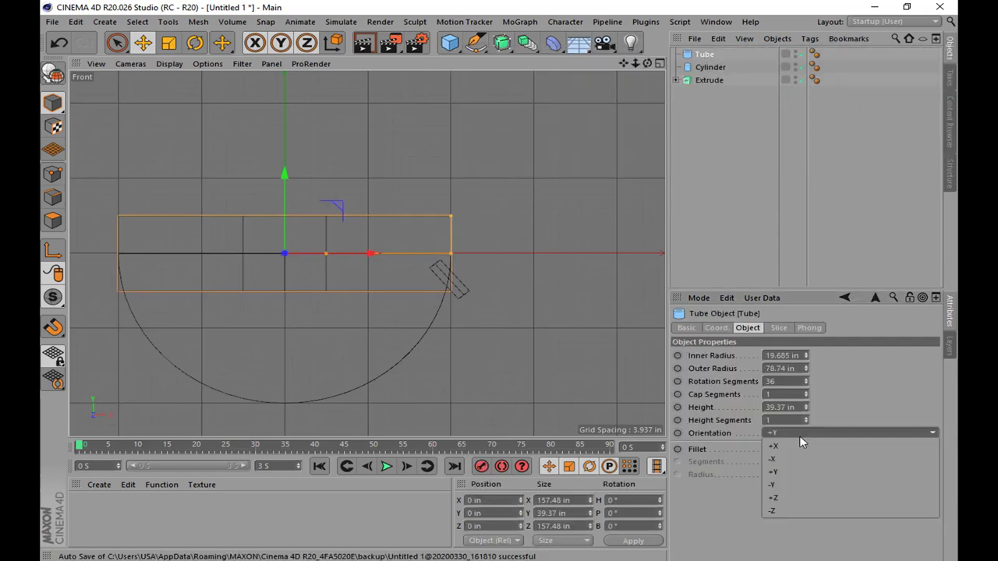
click(772, 499)
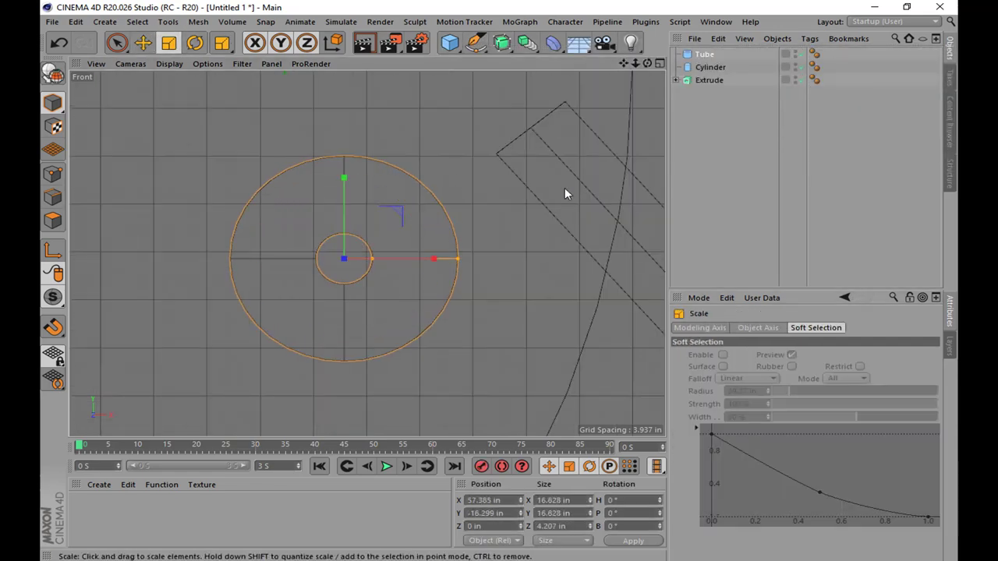
Adjust the tube's depth in the Right view and check it across the views
key(F3)
drag(308, 262, 328, 267)
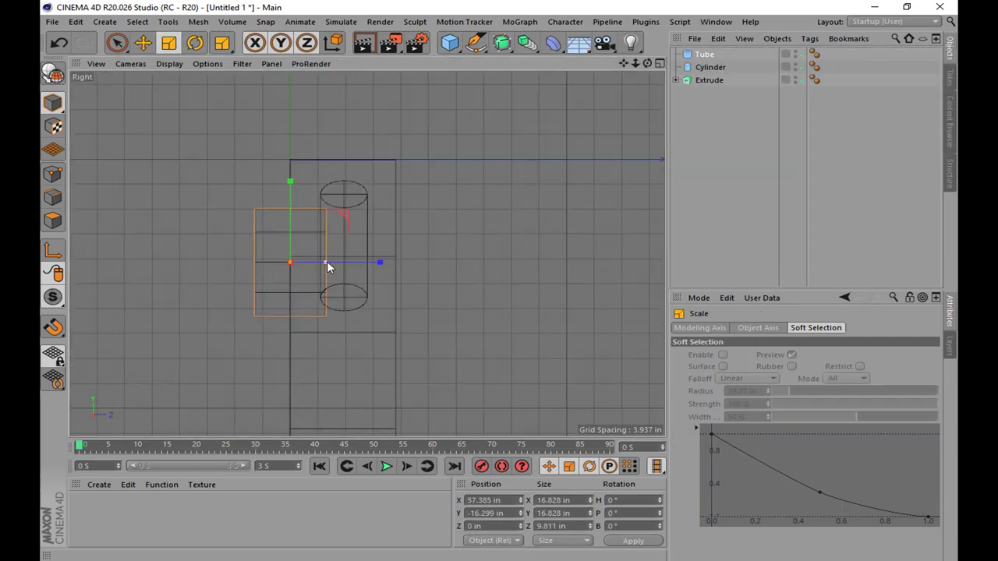
scroll(390, 265, up, 5)
drag(406, 267, 418, 265)
key(F5)
key(F4)
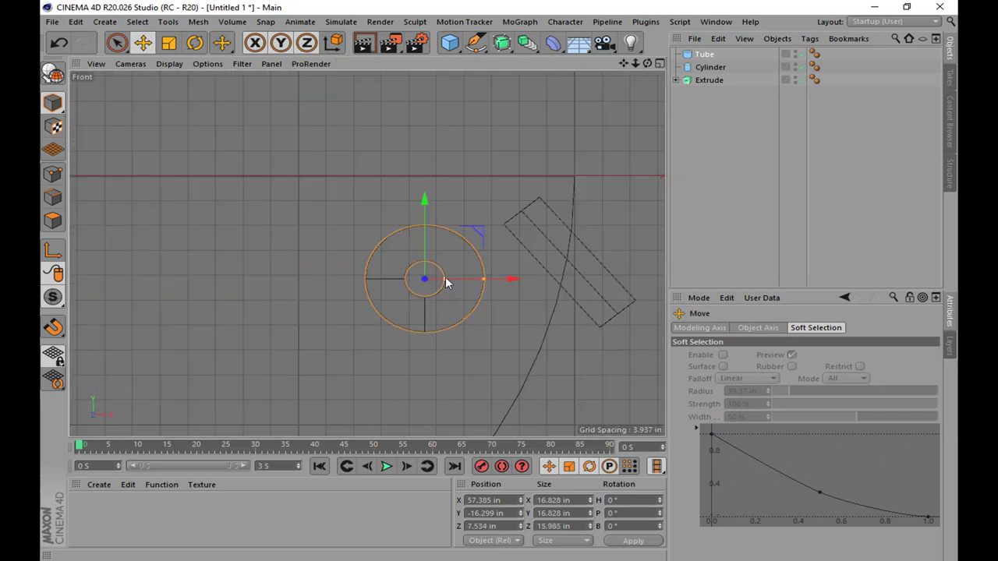
key(F5)
key(F1)
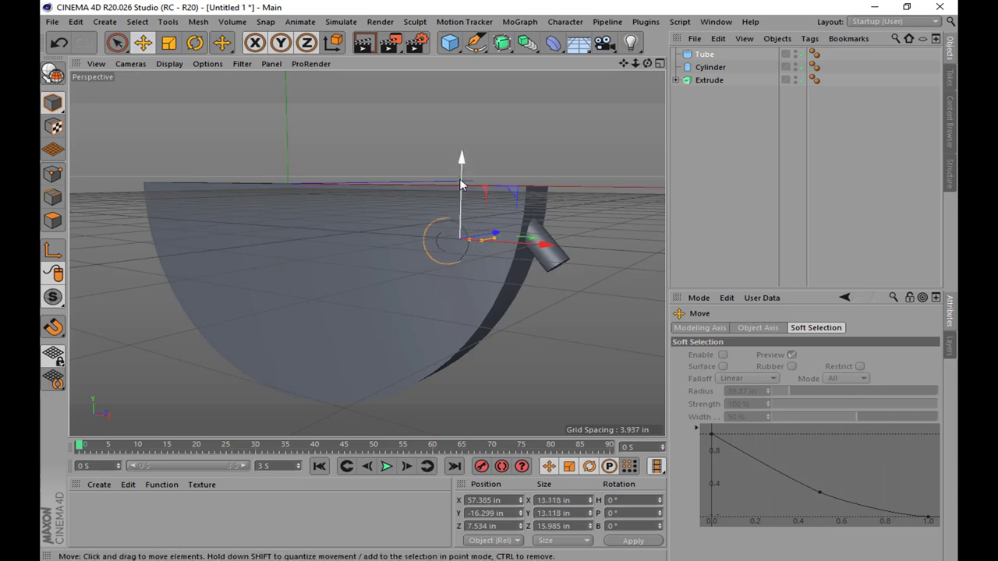
Create a white material Mat and apply it to the tube eye
double_click(166, 513)
double_click(85, 506)
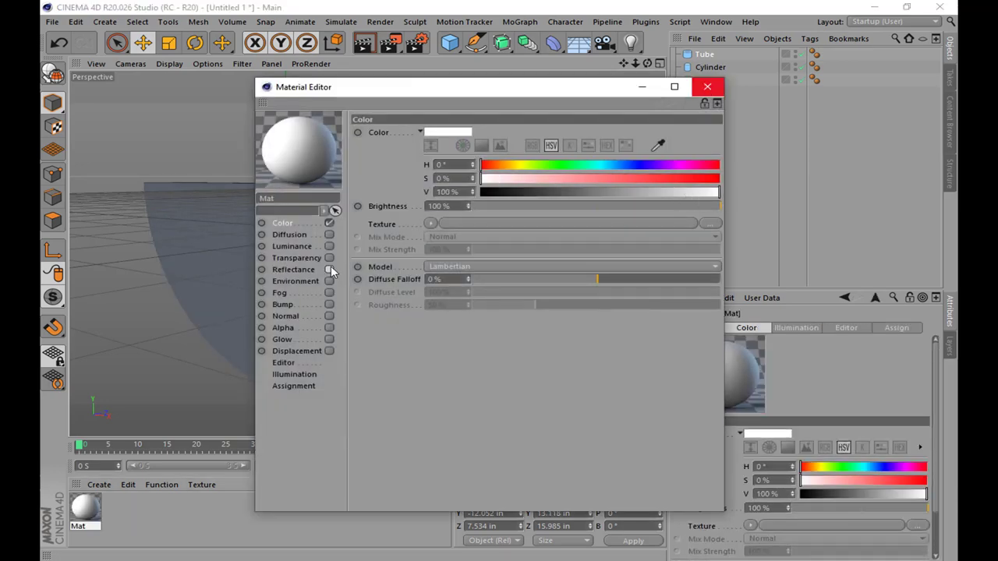
click(707, 87)
drag(86, 507, 431, 273)
key(F5)
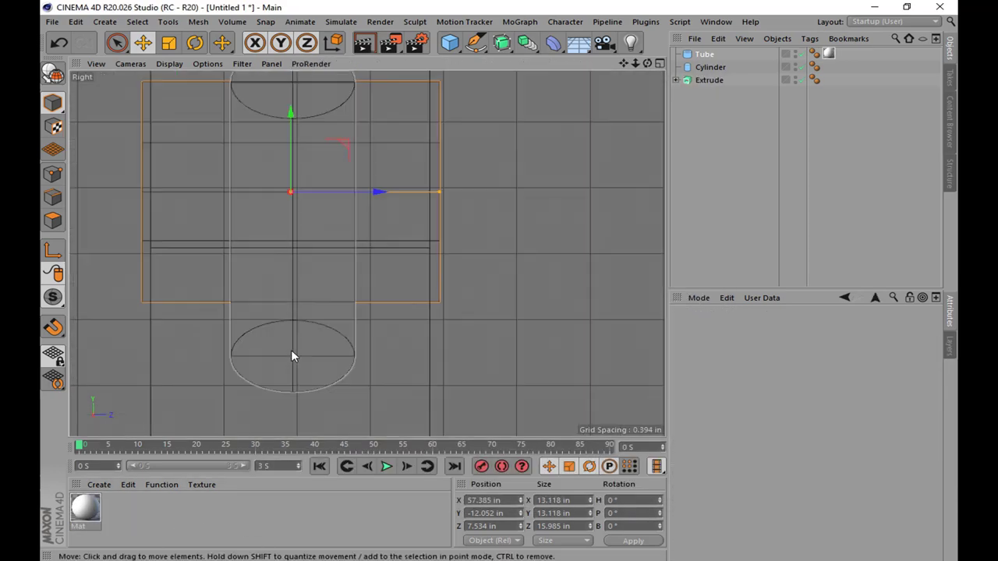
key(F1)
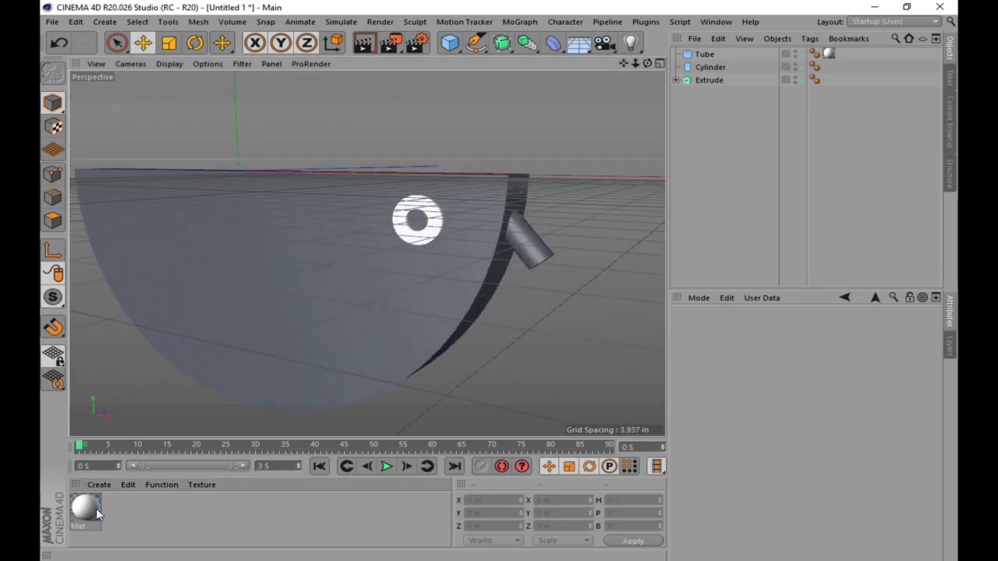
Create a yellow Mat.1 and apply it to the beak cylinder
double_click(121, 510)
click(883, 466)
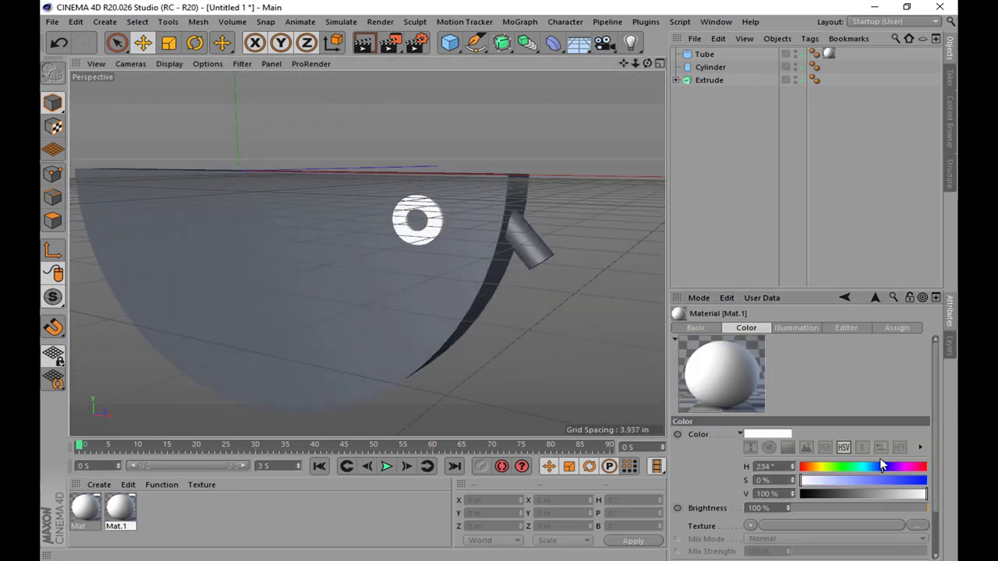
drag(884, 466, 821, 466)
click(910, 482)
drag(120, 508, 526, 248)
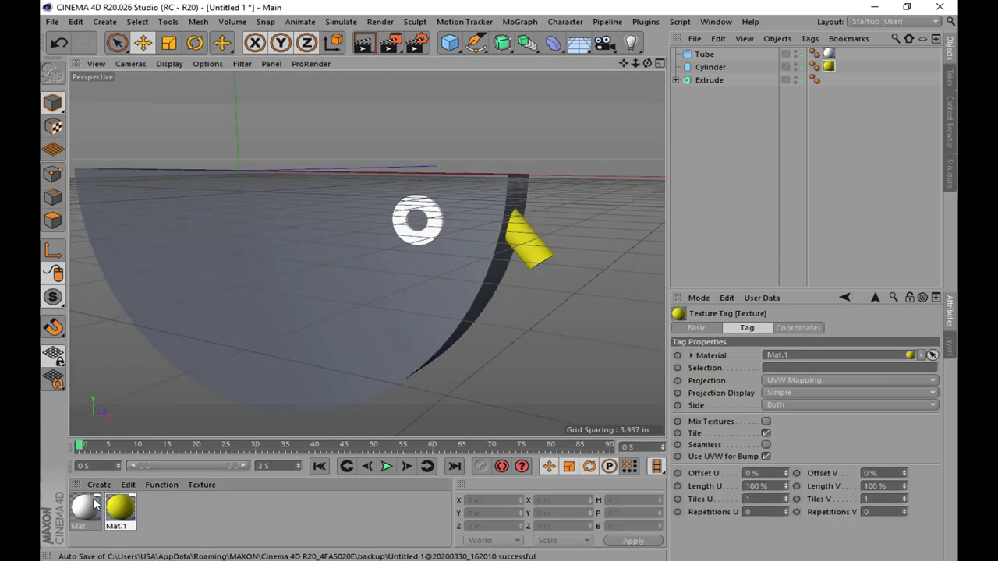
Create a grey Mat.2 and apply it to the extruded body
double_click(159, 508)
click(708, 86)
double_click(158, 509)
click(708, 86)
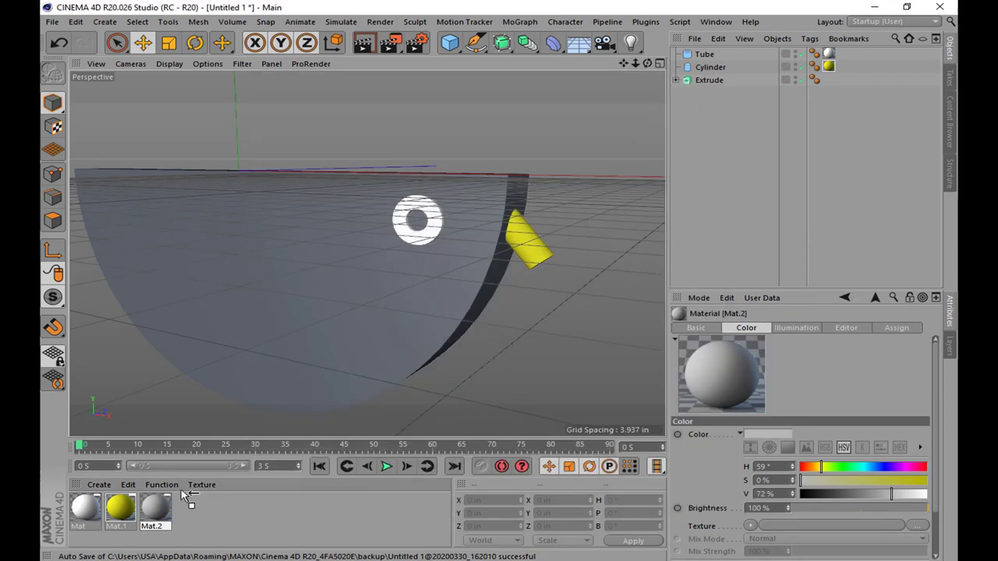
drag(158, 509, 388, 210)
middle_click(387, 211)
Select the body, cylinder and tube, and nudge the cylinder further right
click(708, 79)
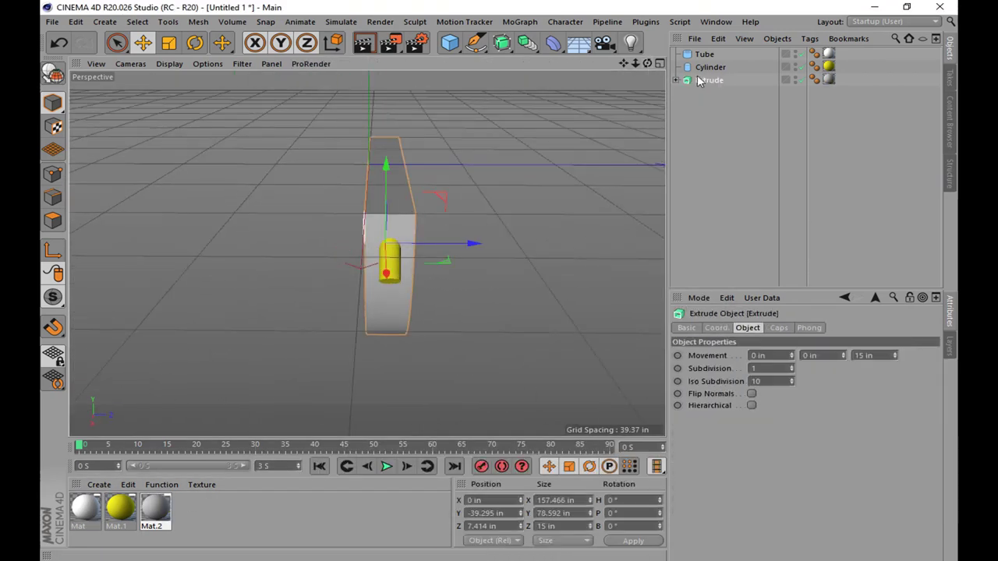
text(20)
key(F3)
click(711, 67)
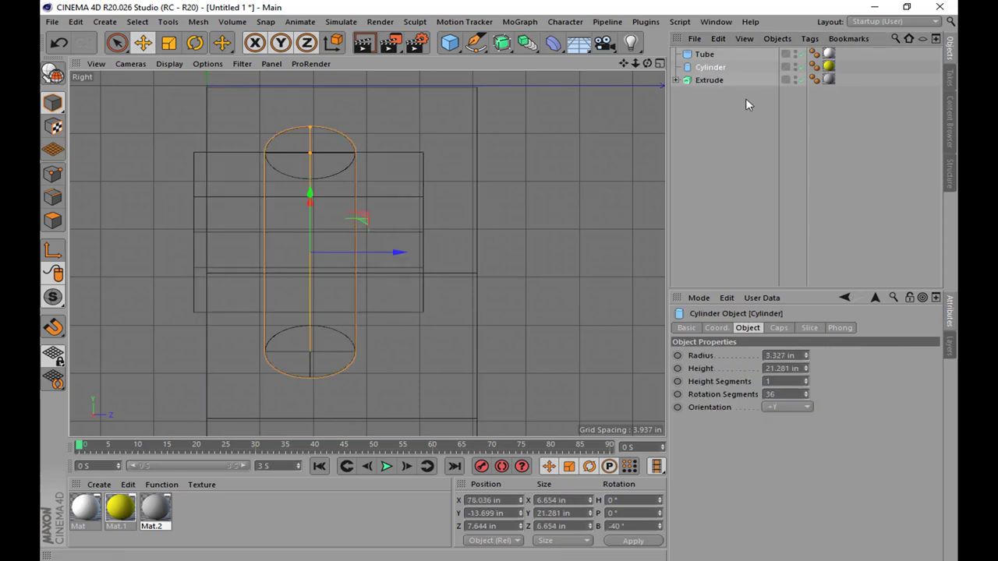
click(452, 234)
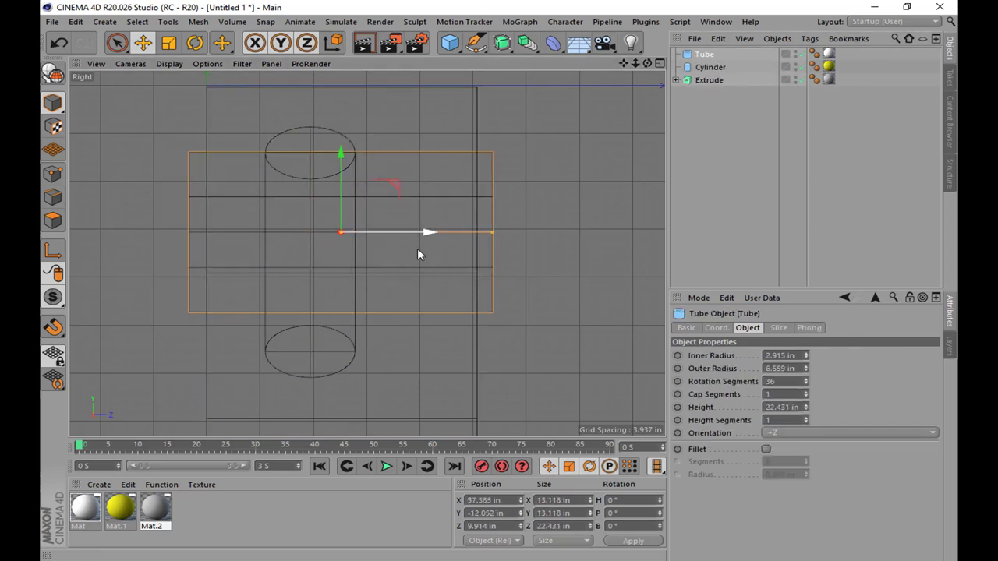
key(F1)
alt+drag(417, 255, 355, 285)
key(F3)
click(356, 285)
drag(394, 254, 435, 257)
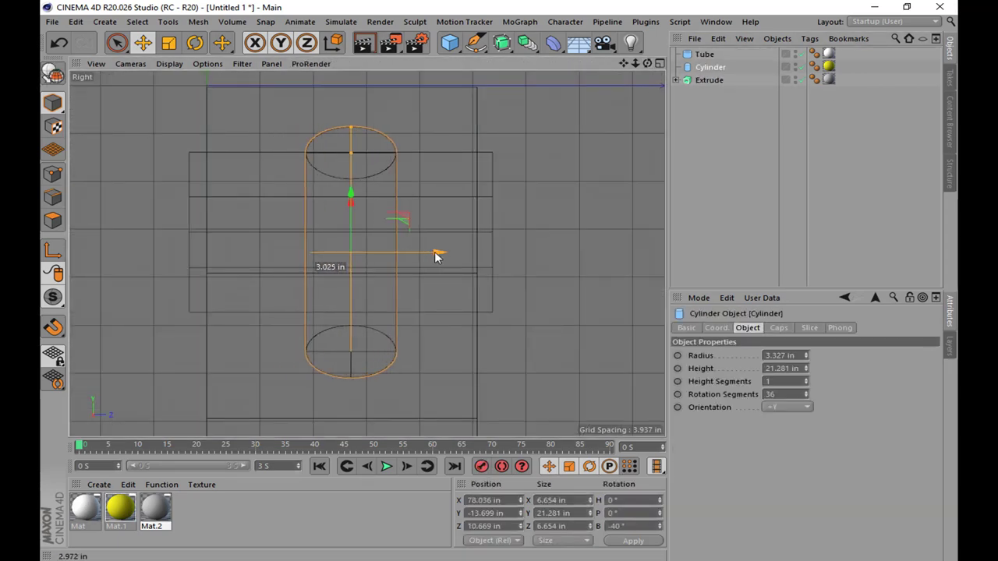
key(ctrl+a)
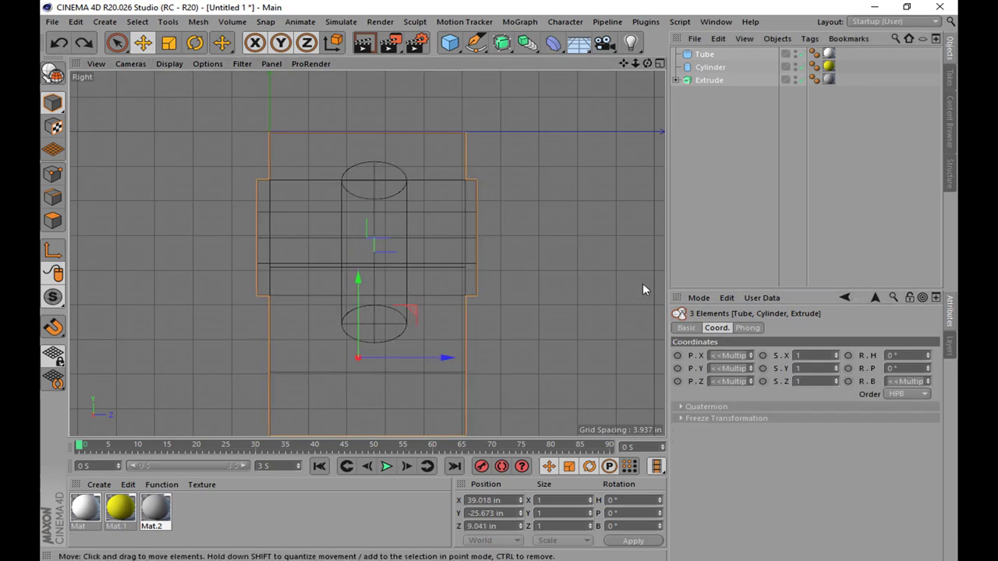
Undo the recent changes, reframe the bird, and copy the yellow and grey materials
key(ctrl+z)
key(ctrl+z)
key(ctrl+z)
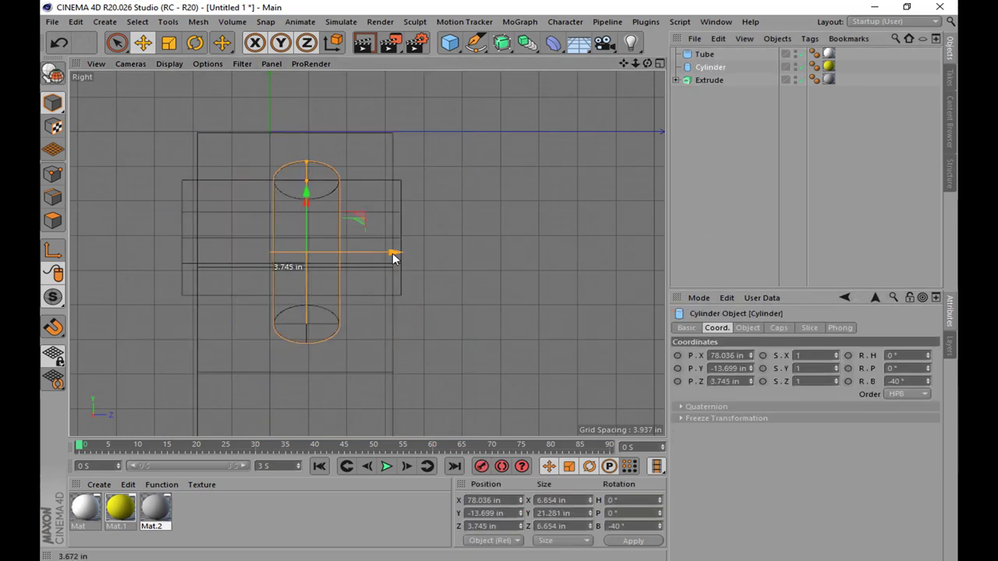
key(ctrl+z)
key(ctrl+z)
key(ctrl+z)
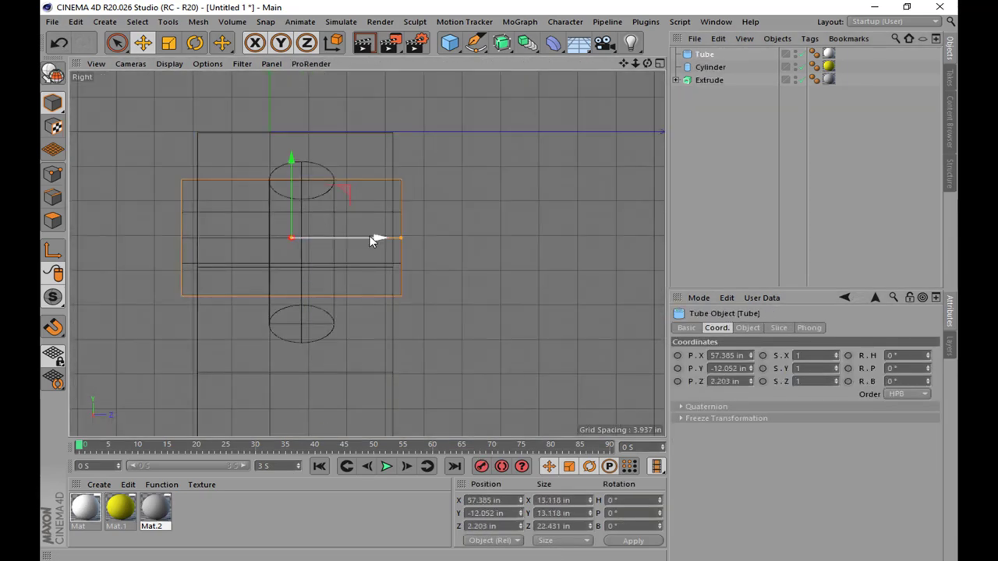
key(ctrl+z)
key(ctrl+z)
key(ctrl+z)
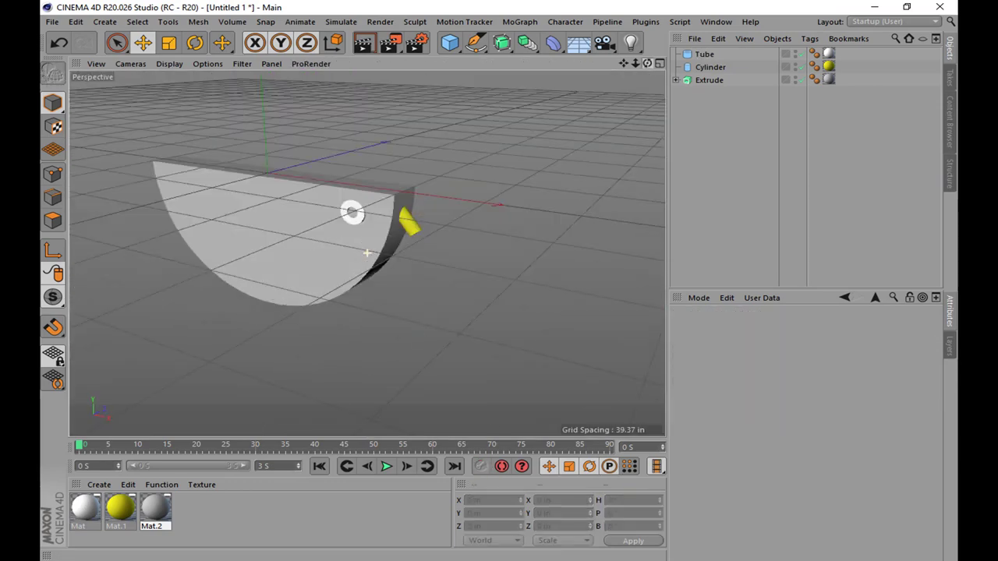
key(ctrl+z)
key(ctrl+z)
key(ctrl+z)
key(ctrl+z)
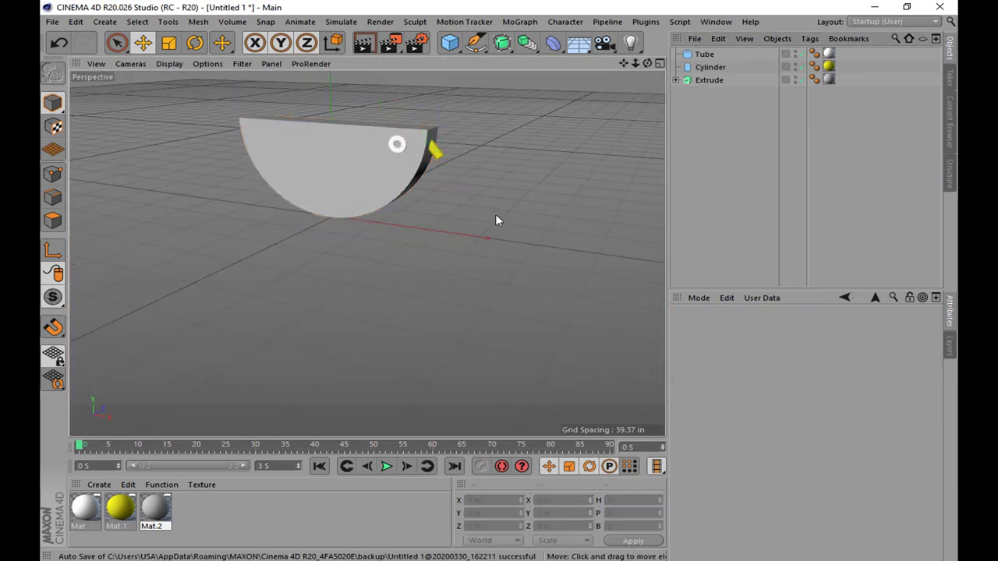
scroll(495, 221, down, 5)
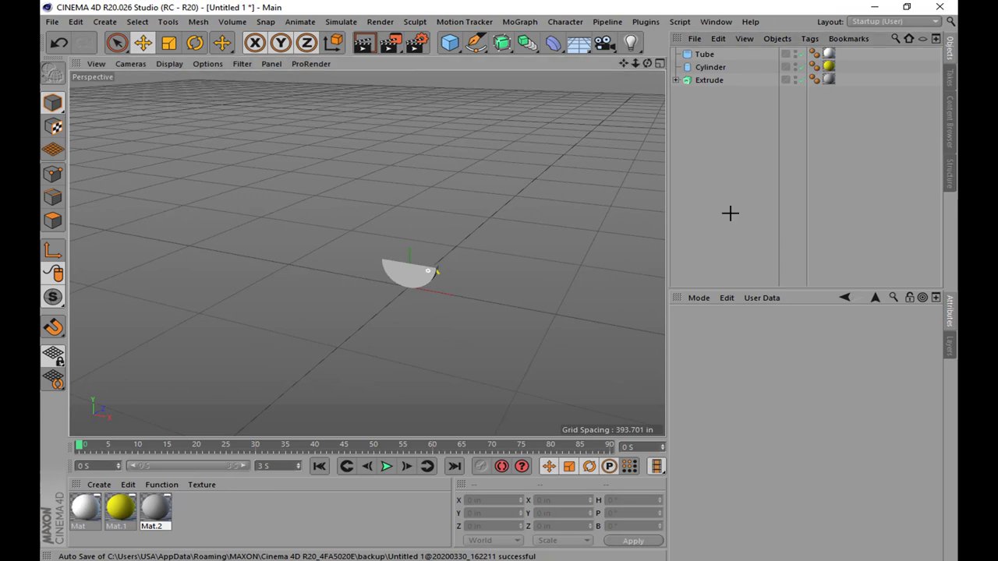
key(ctrl+z)
key(ctrl+z)
key(ctrl+shift+z)
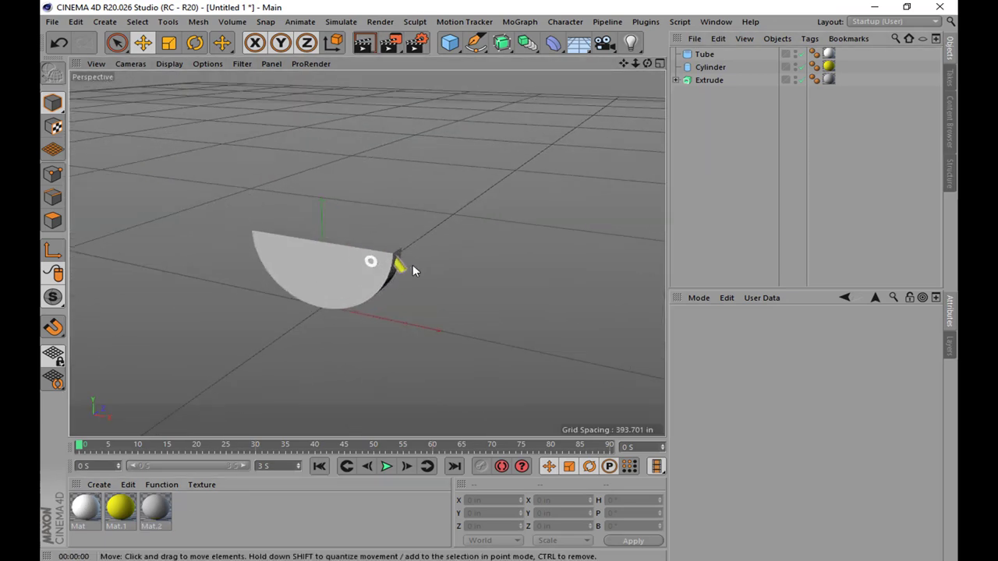
key(ctrl+c)
Paste the materials as Mat.3 and Mat.4 and shift Mat.3's hue to orange
key(ctrl+v)
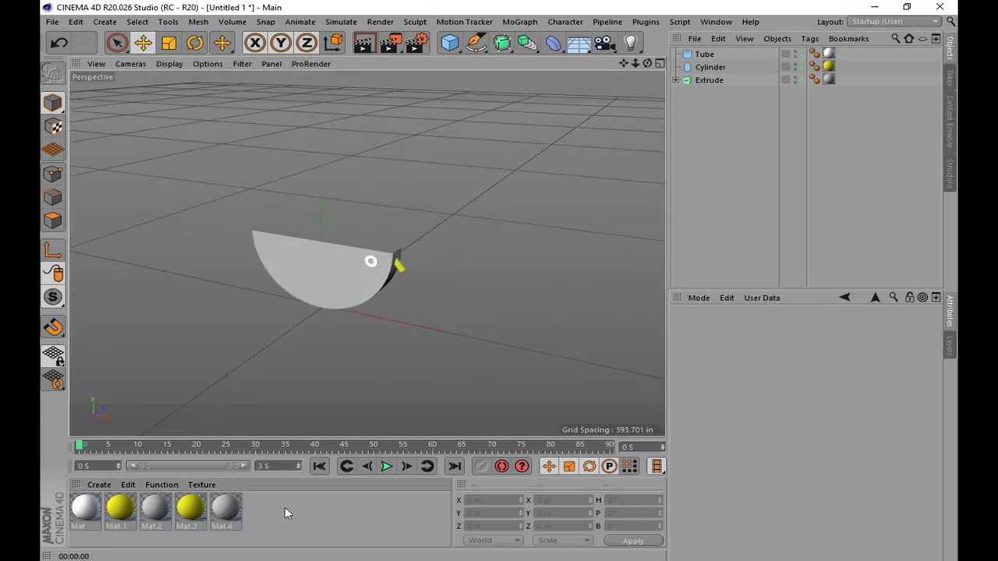
double_click(191, 508)
drag(516, 167, 507, 167)
click(708, 87)
Group the bird parts into a Null, duplicate it as Null.1, and centre the axis
key(ctrl+a)
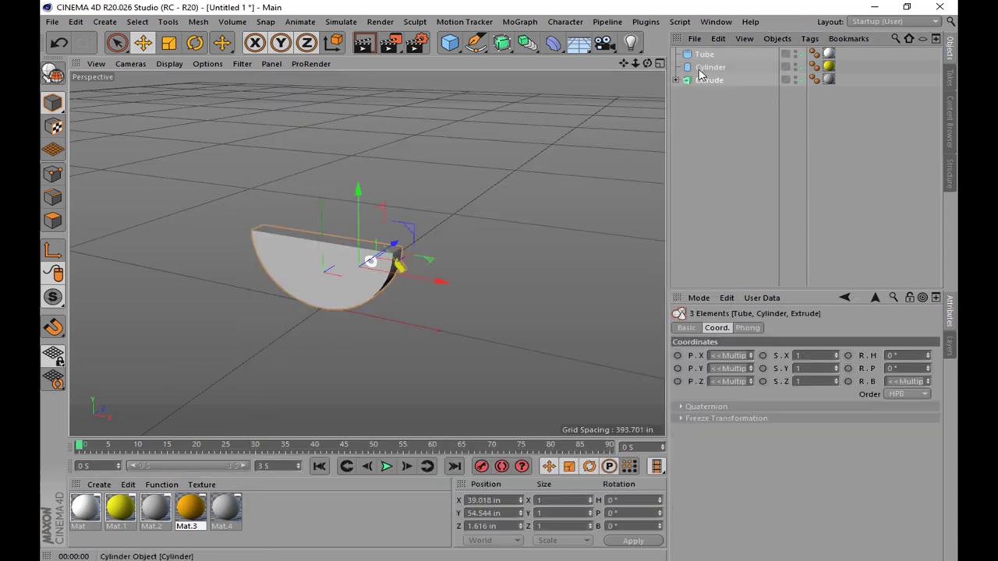
key(alt+g)
middle_click(446, 275)
middle_click(475, 214)
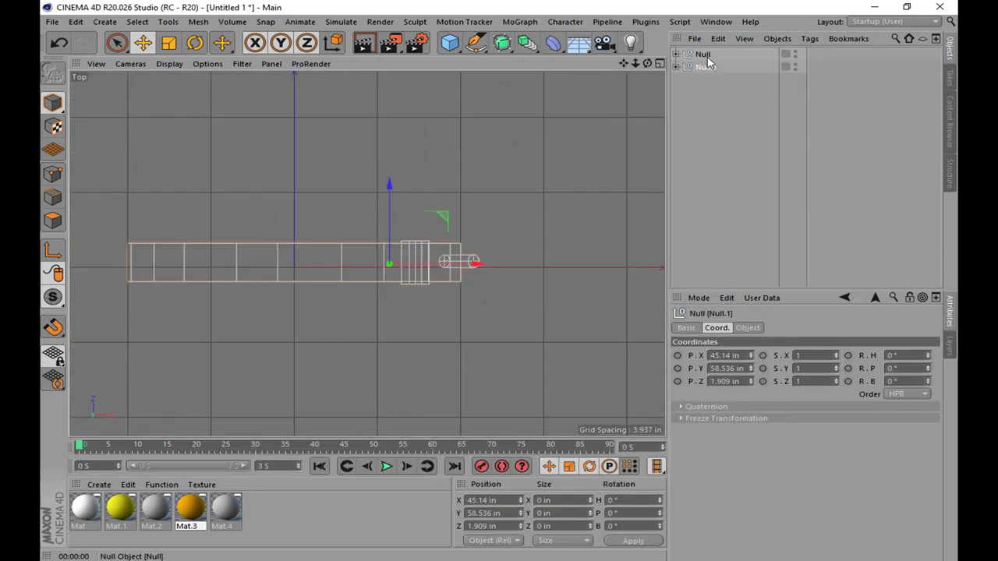
click(198, 21)
click(288, 204)
click(421, 313)
click(619, 225)
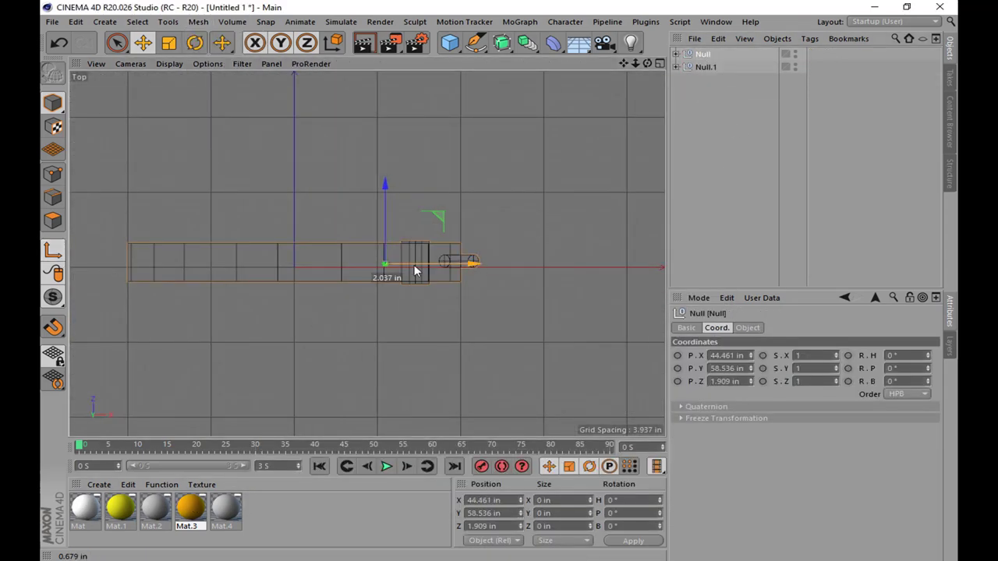
key(F1)
click(705, 67)
Rotate Null.1 about -142° in the Top view so it faces the first bird
key(F2)
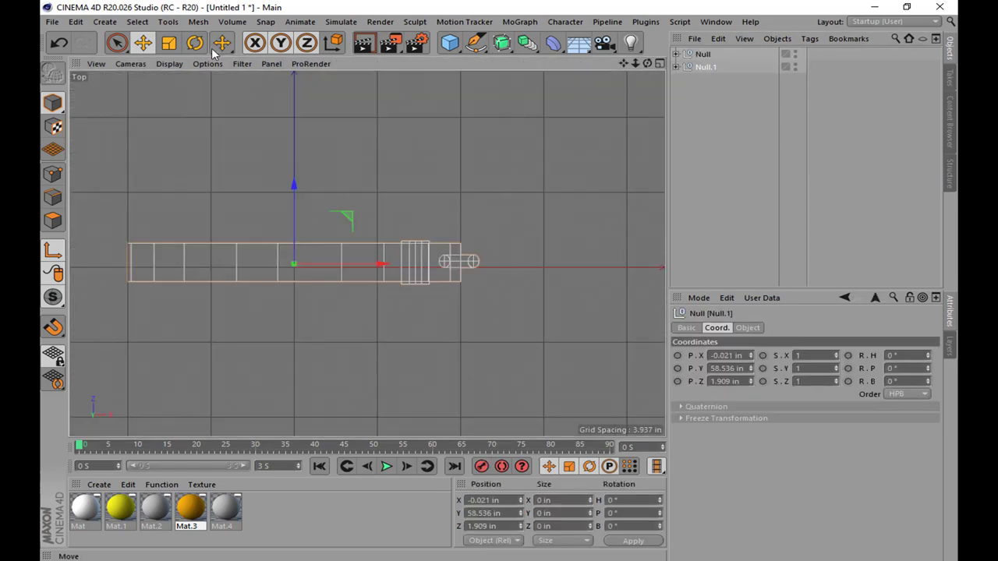
key(r)
key(l)
mouse_move(252, 269)
mouse_down()
mouse_move(181, 242)
mouse_move(289, 308)
mouse_move(573, 277)
mouse_move(508, 289)
mouse_up()
key(e)
key(F1)
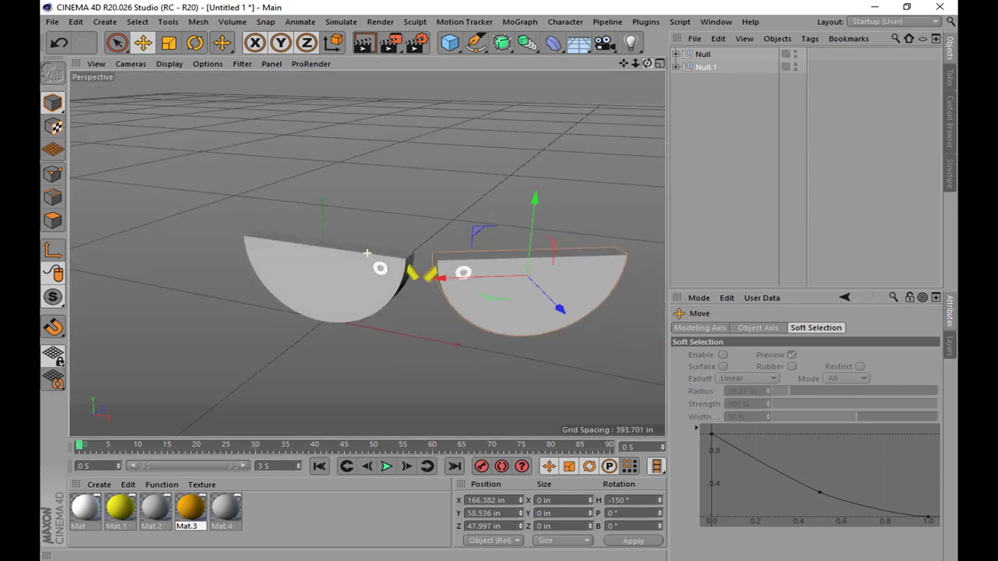
key(F2)
key(r)
drag(558, 187, 476, 299)
key(e)
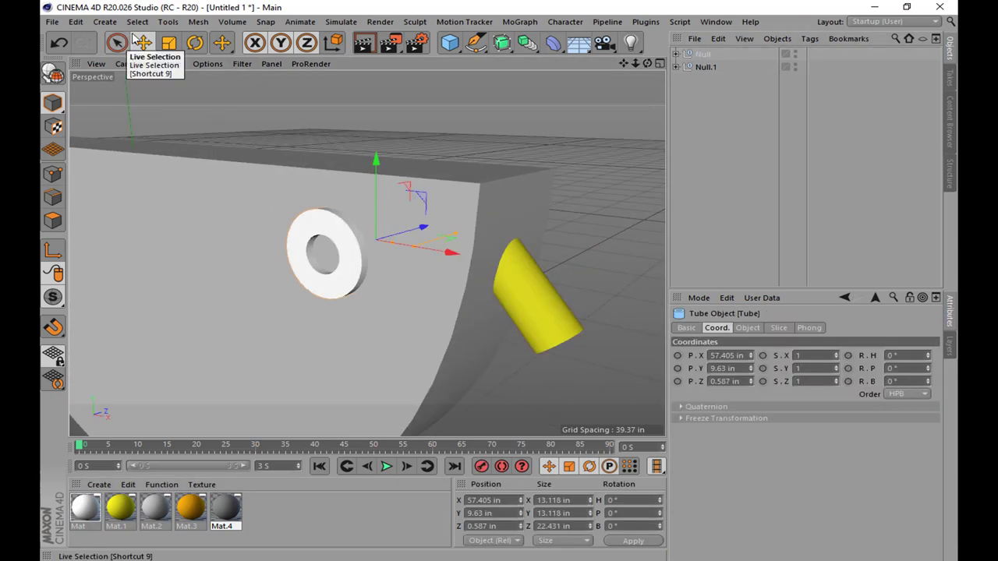
Add a Cylinder and parent it under the eye Tube as a pupil
click(450, 42)
click(586, 109)
click(675, 67)
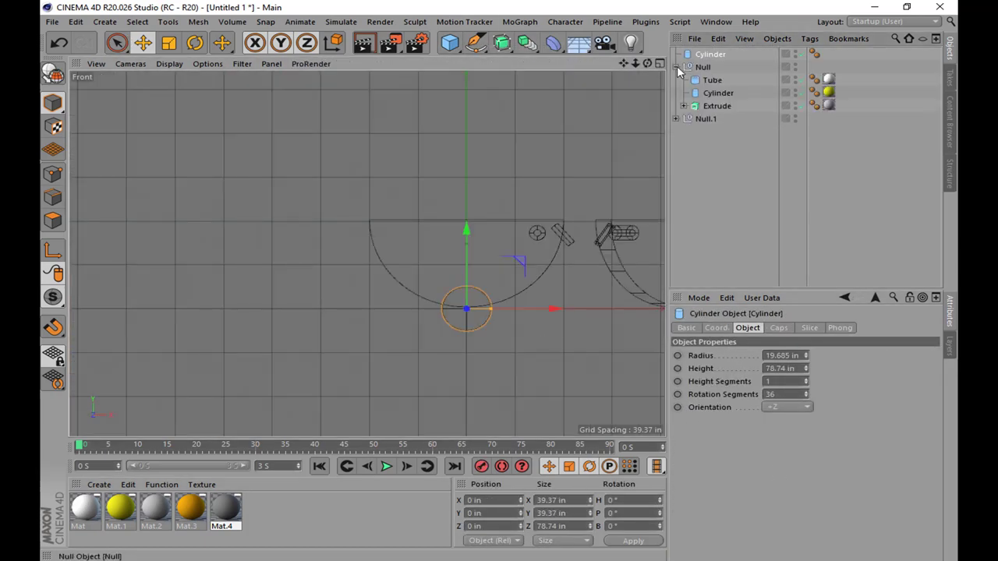
drag(710, 54, 713, 79)
click(724, 328)
scroll(460, 267, up, 3)
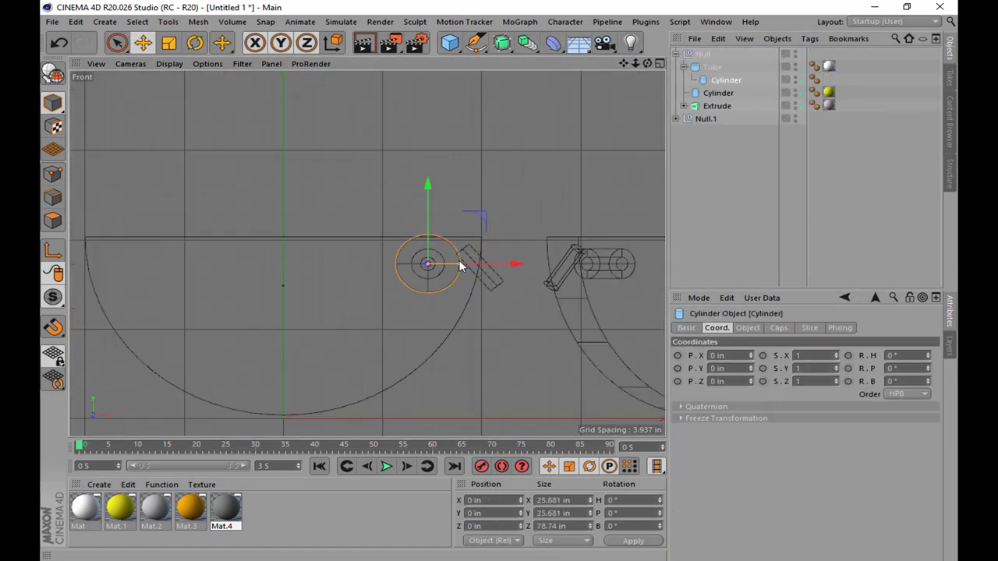
Hide the second bird Null.1 and rotate the bird group a few degrees in the Top view
middle_click(435, 263)
middle_click(359, 390)
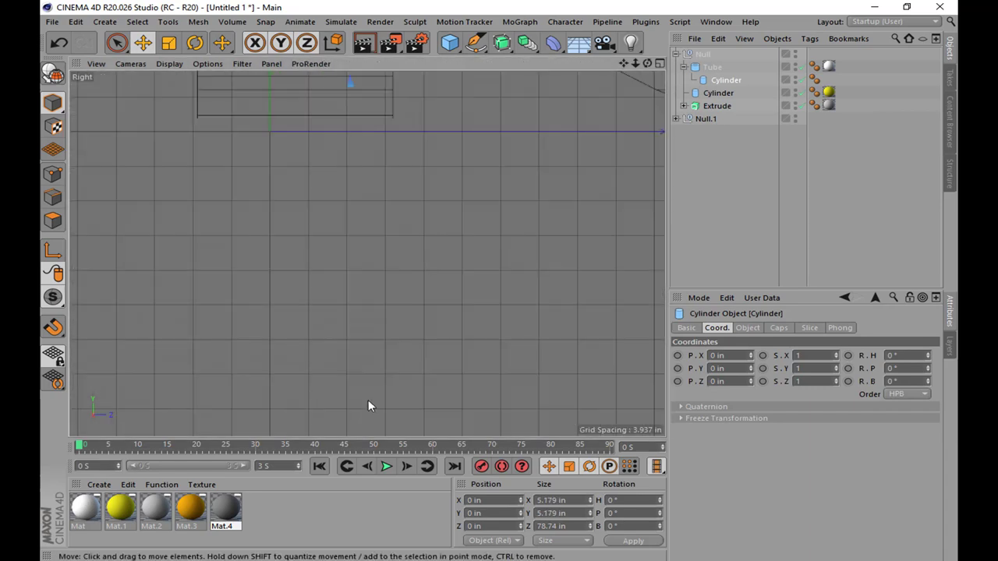
click(795, 119)
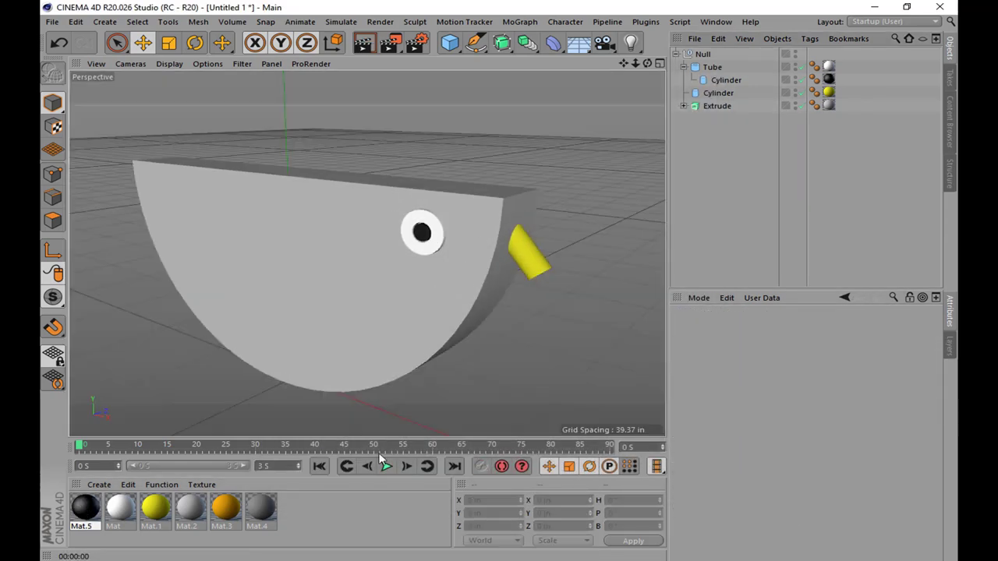
middle_click(452, 353)
middle_click(459, 199)
click(702, 54)
click(195, 43)
mouse_move(300, 259)
mouse_down()
mouse_move(308, 257)
mouse_move(322, 308)
mouse_up()
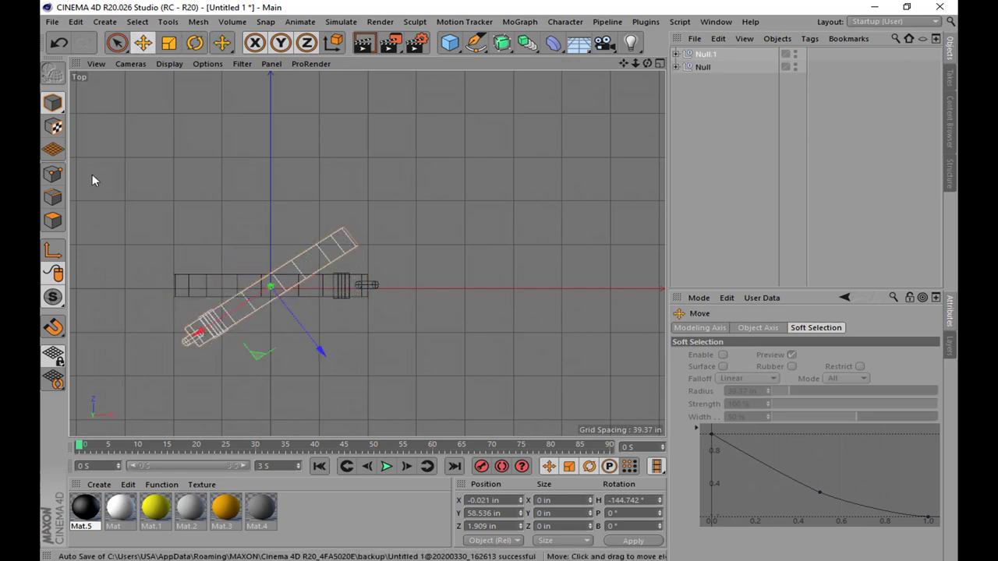
Apply Mat.4 to the second bird's Extrude body
click(675, 54)
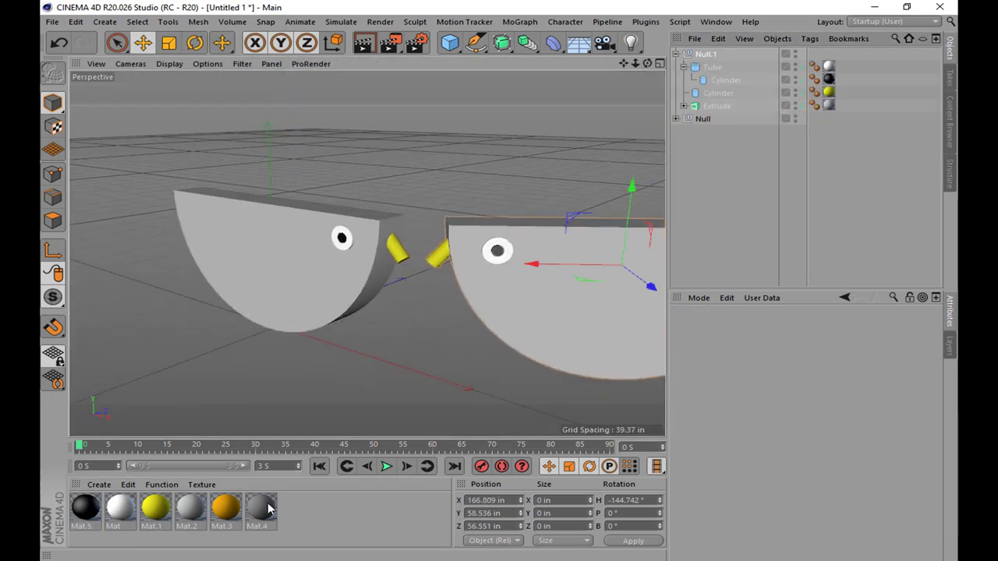
click(716, 105)
drag(261, 508, 717, 105)
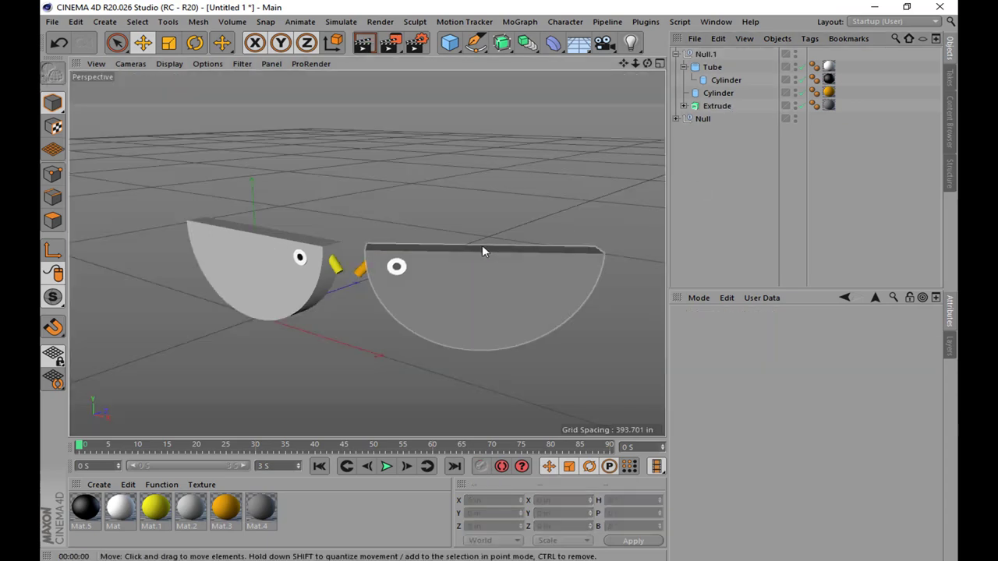
middle_click(482, 245)
middle_click(313, 216)
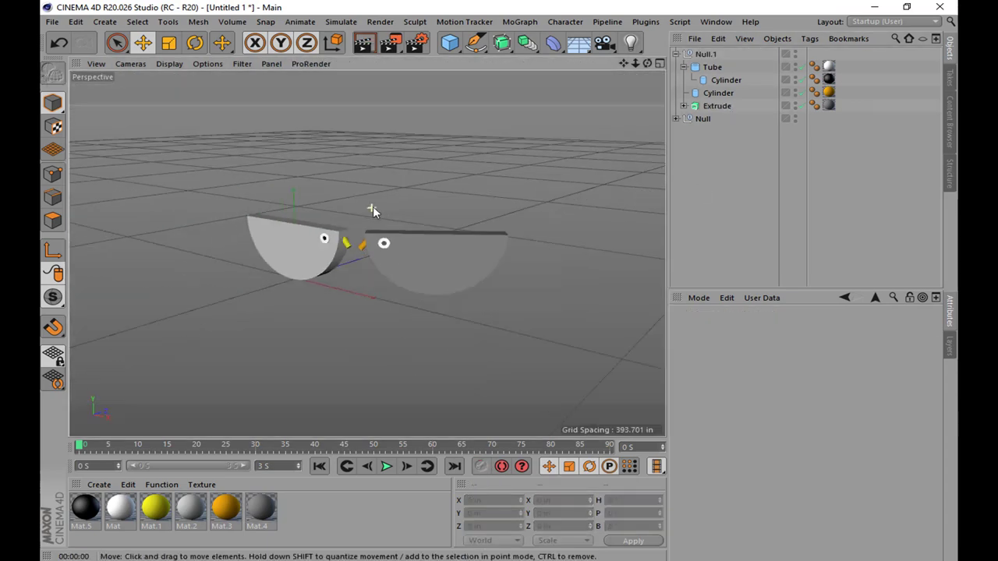
middle_click(372, 209)
middle_click(372, 209)
Add a Sphere for the ball and switch to the Scale tool
drag(449, 43, 499, 78)
key(t)
scroll(343, 261, up, 2)
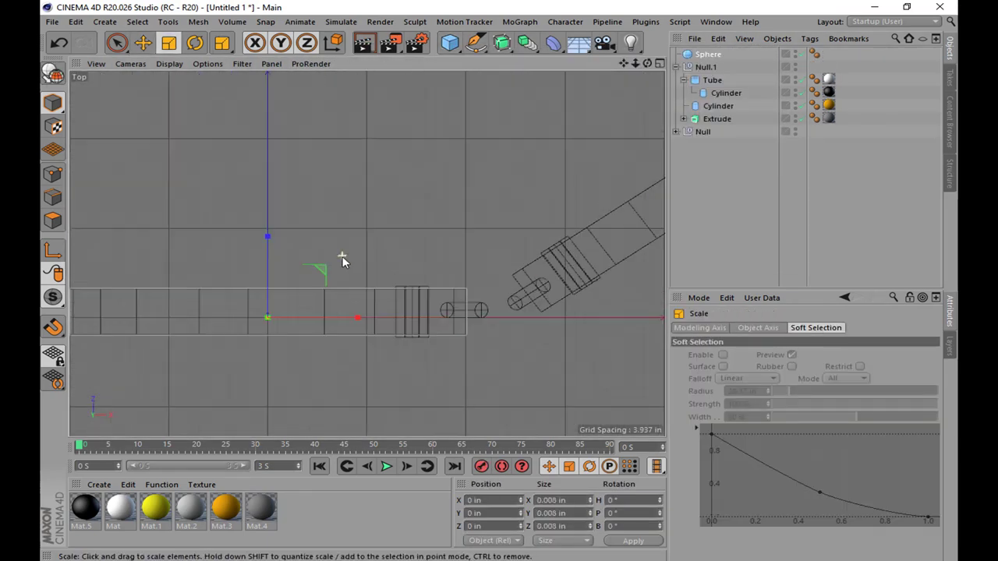
scroll(375, 253, down, 2)
scroll(312, 253, up, 6)
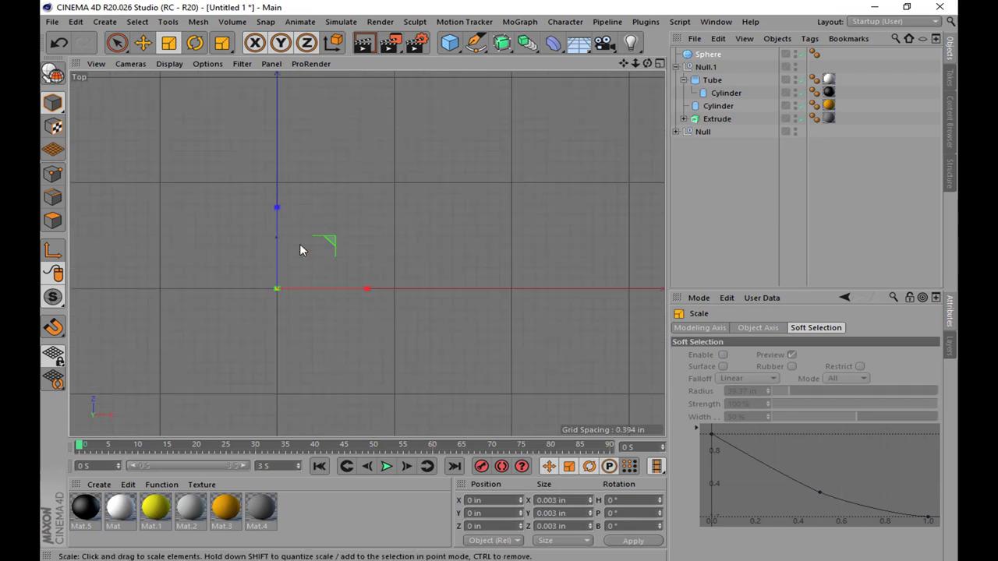
key(F1)
scroll(263, 289, down, 2)
scroll(160, 301, down, 2)
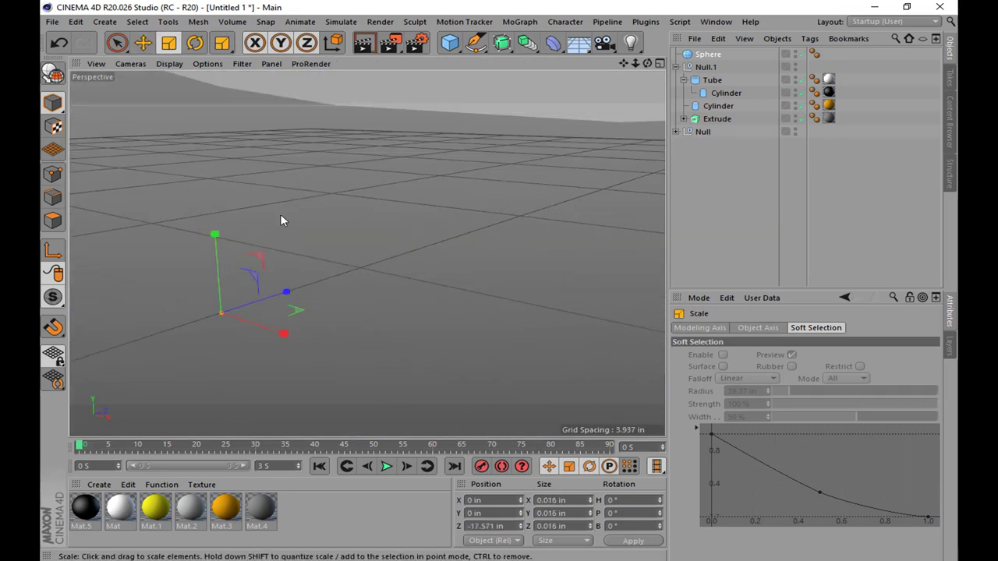
Scale the sphere to about 3.45 in between the birds, in line with their beaks
key(F2)
scroll(305, 272, down, 2)
scroll(346, 273, up, 2)
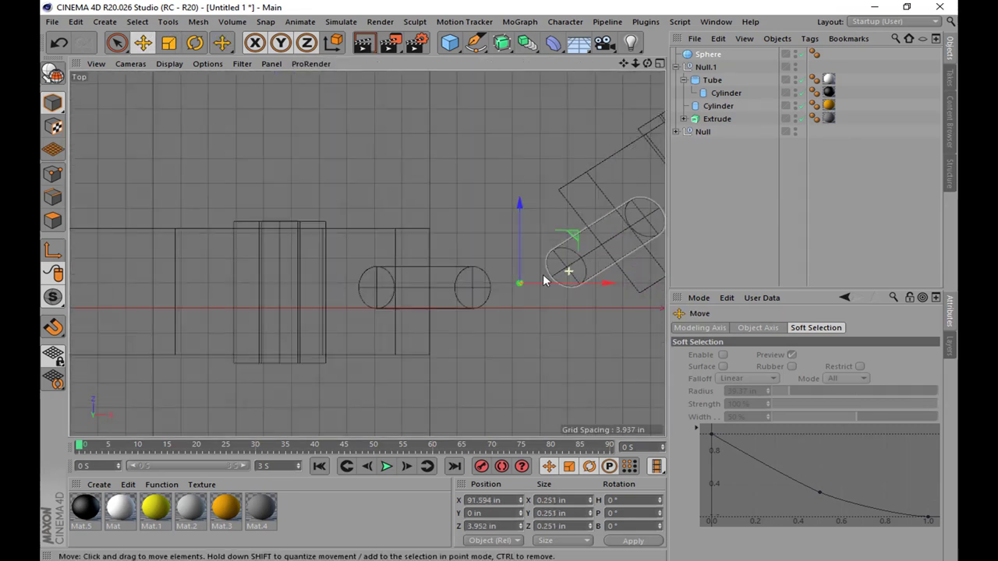
drag(557, 272, 511, 287)
key(F4)
scroll(356, 287, up, 5)
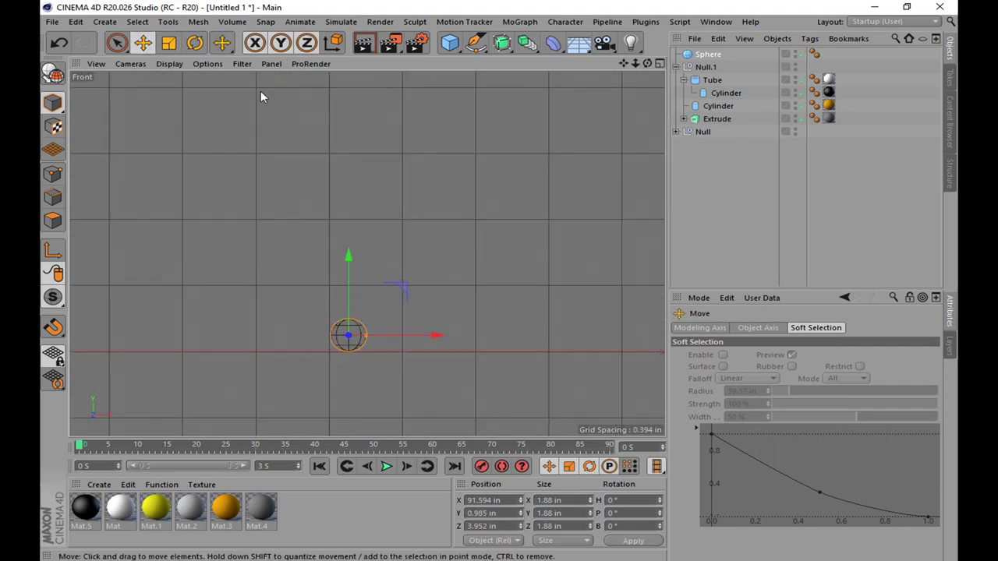
key(F5)
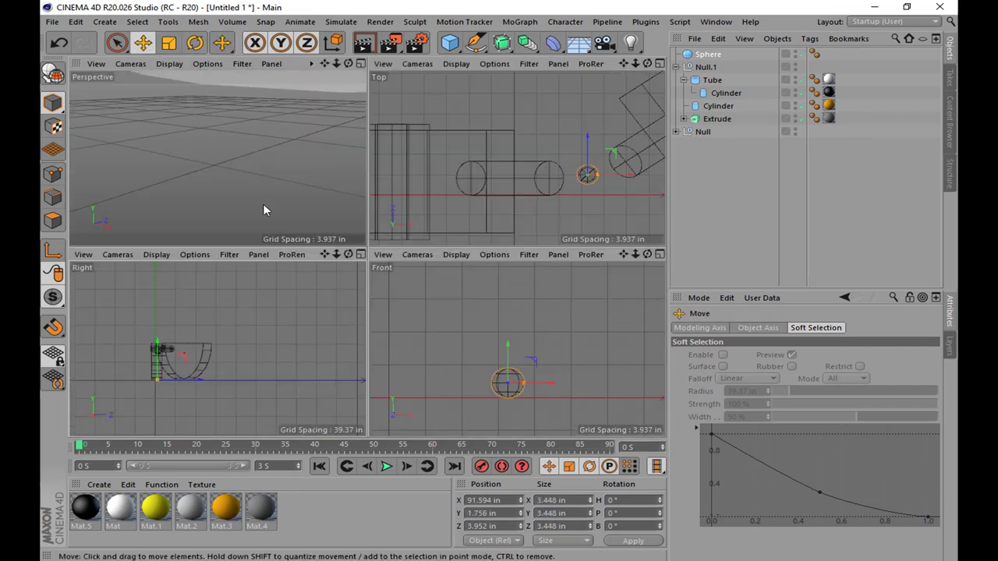
key(F1)
Select the bird's Extrude body and tilt it about 12 degrees in the Front view
click(484, 281)
key(F5)
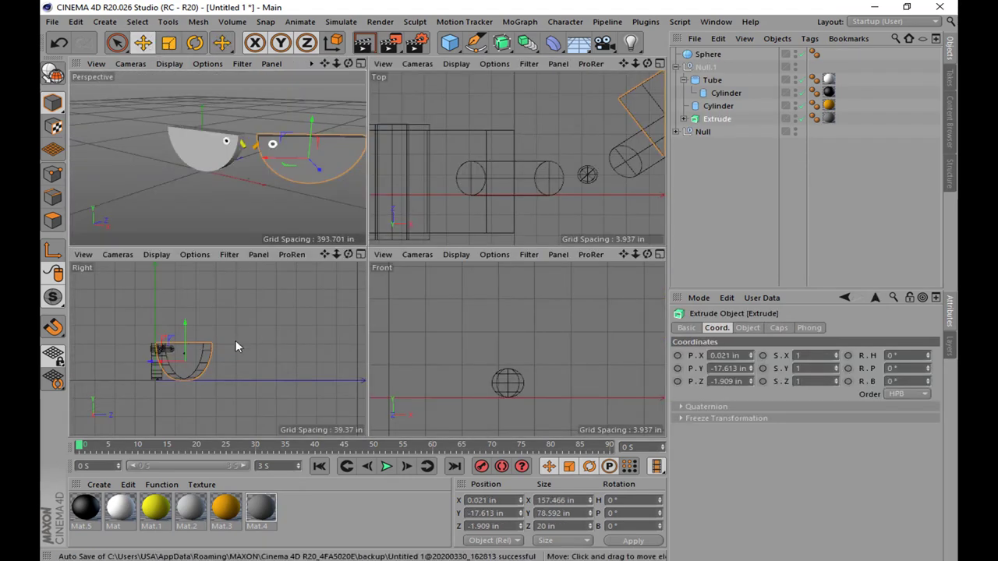
key(F4)
key(r)
drag(330, 232, 325, 209)
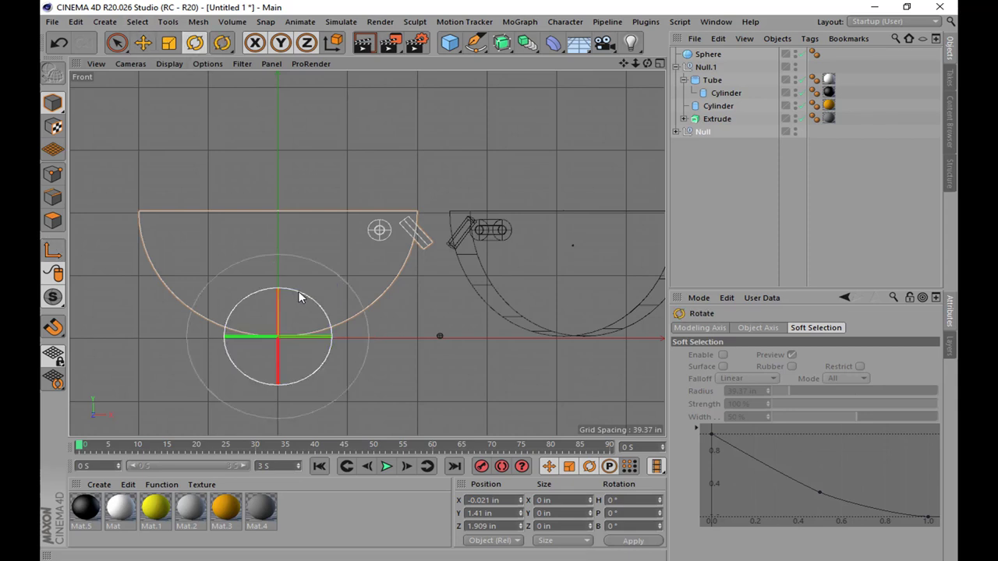
Trial-tilt the first bird, undo it, and rotate it about 39° around its centre
drag(299, 297, 290, 269)
key(ctrl+z)
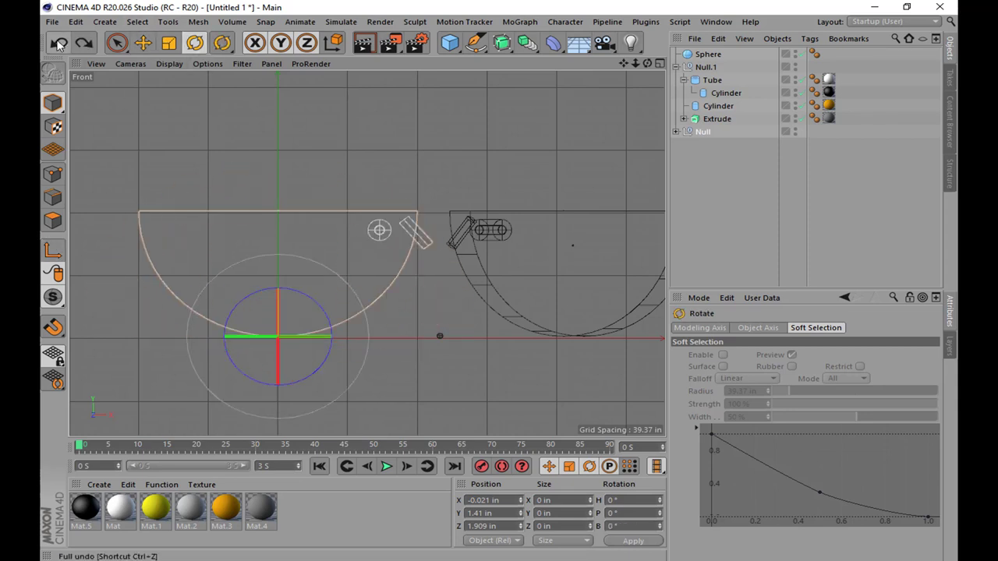
mouse_move(306, 204)
mouse_down()
mouse_move(316, 212)
mouse_move(281, 181)
mouse_move(277, 139)
mouse_up()
key(e)
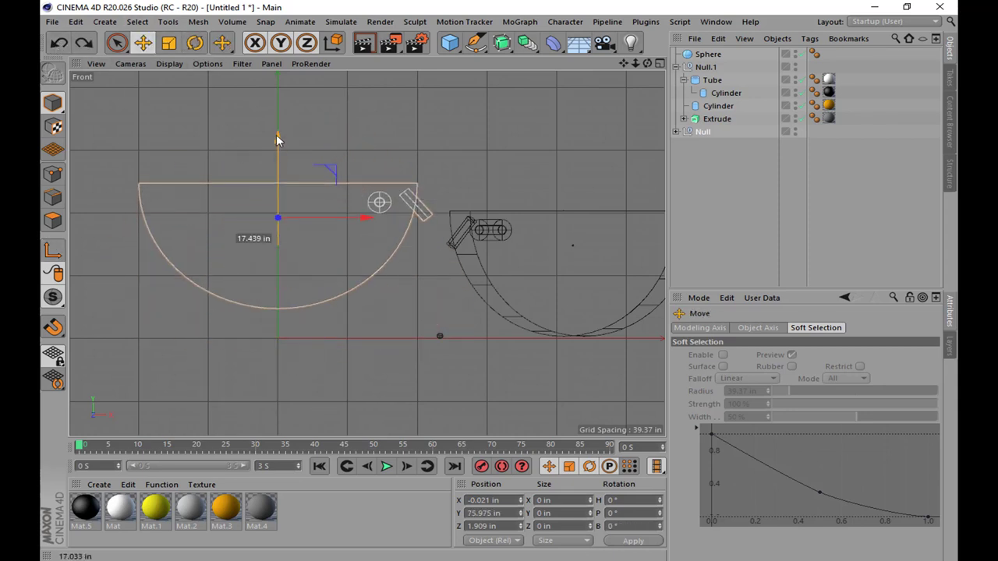
drag(319, 177, 294, 134)
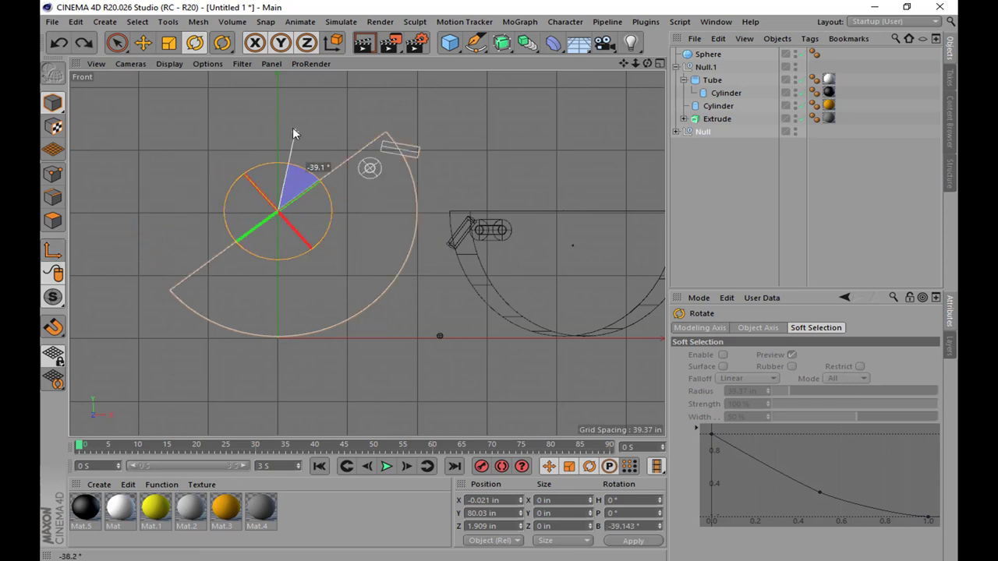
Zero Null.1's position and heading so the second bird faces forward
click(440, 336)
key(t)
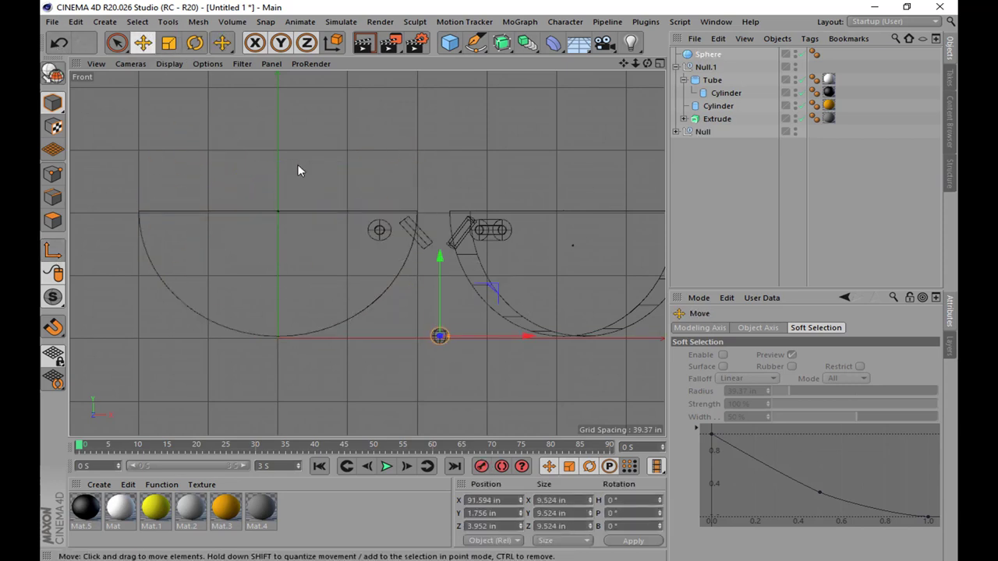
click(706, 67)
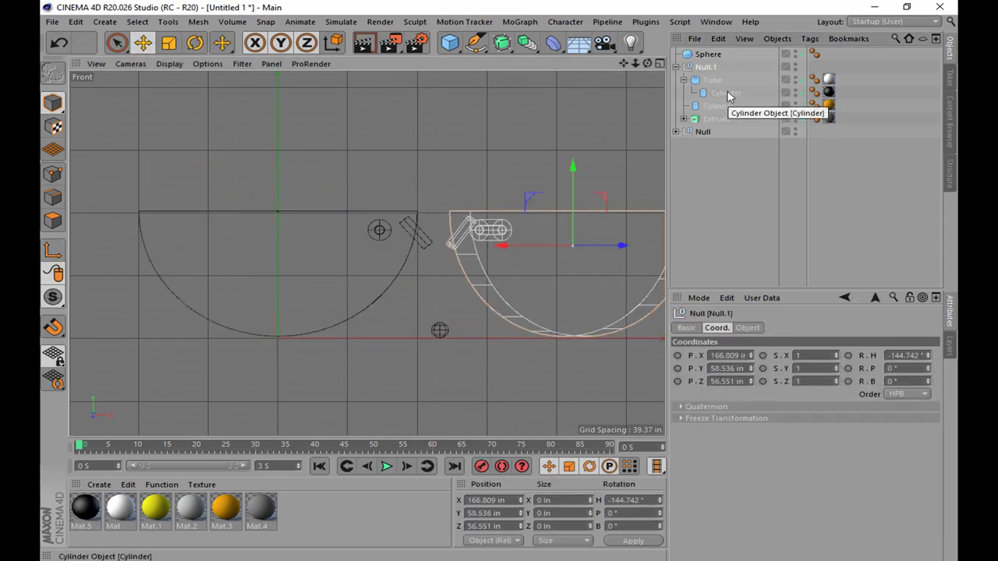
click(725, 359)
text(0)
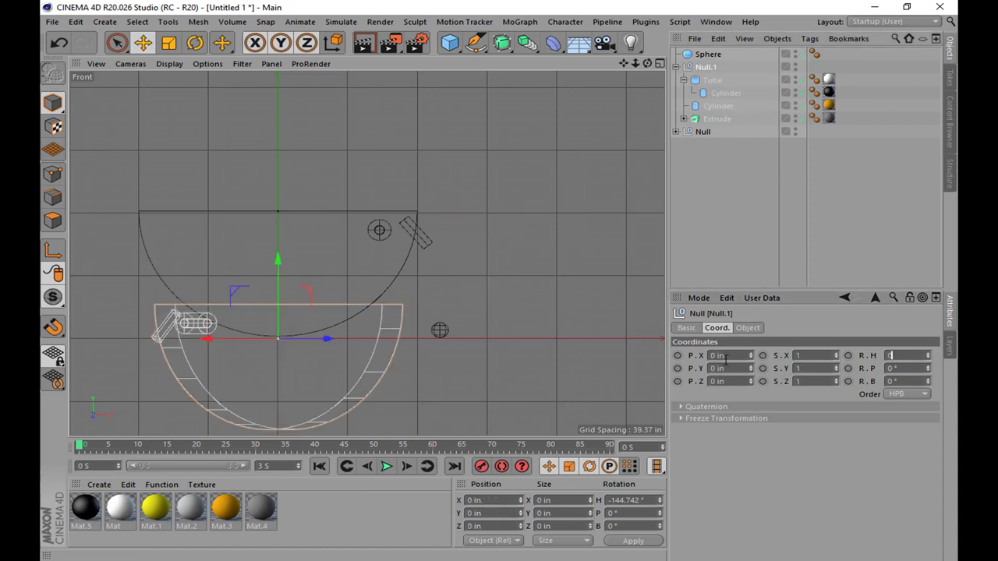
key(Return)
Tip the bird's Null forward about 35° on B so the beak dips down
click(379, 229)
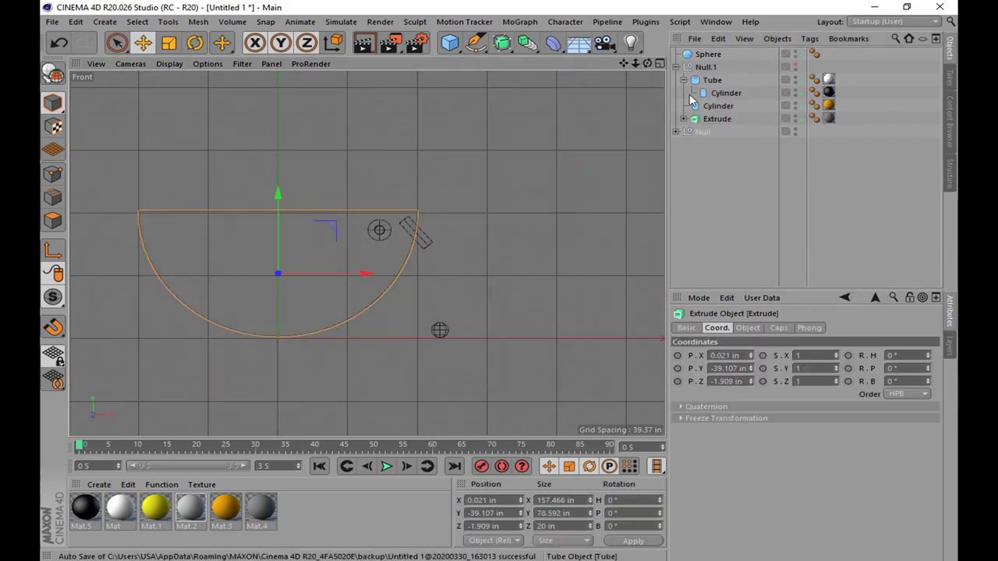
key(r)
drag(327, 176, 340, 222)
Move the ball left to sit just below the dipped beak
click(440, 331)
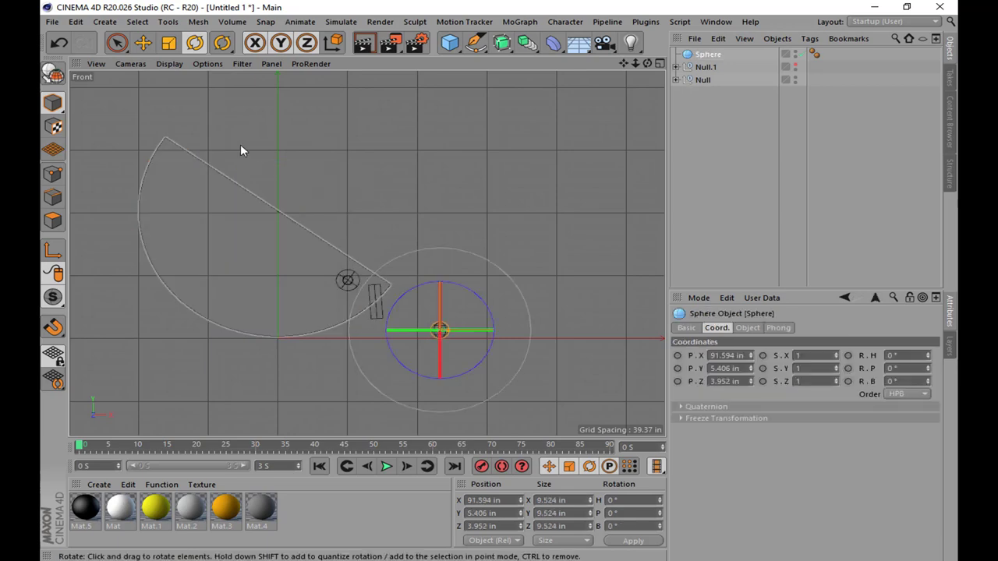
key(e)
scroll(402, 340, up, 4)
drag(513, 317, 369, 310)
scroll(524, 321, down, 3)
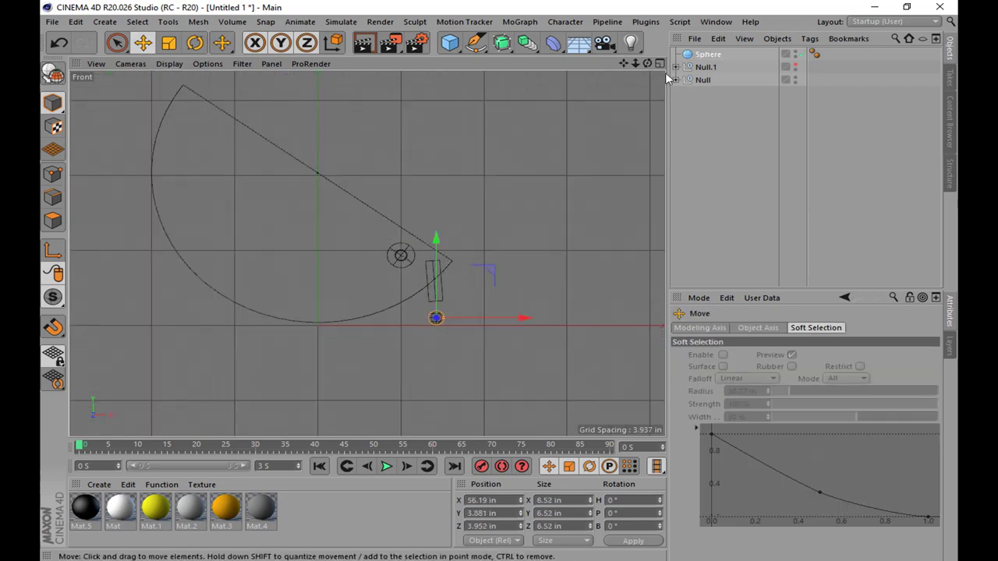
click(693, 68)
click(195, 44)
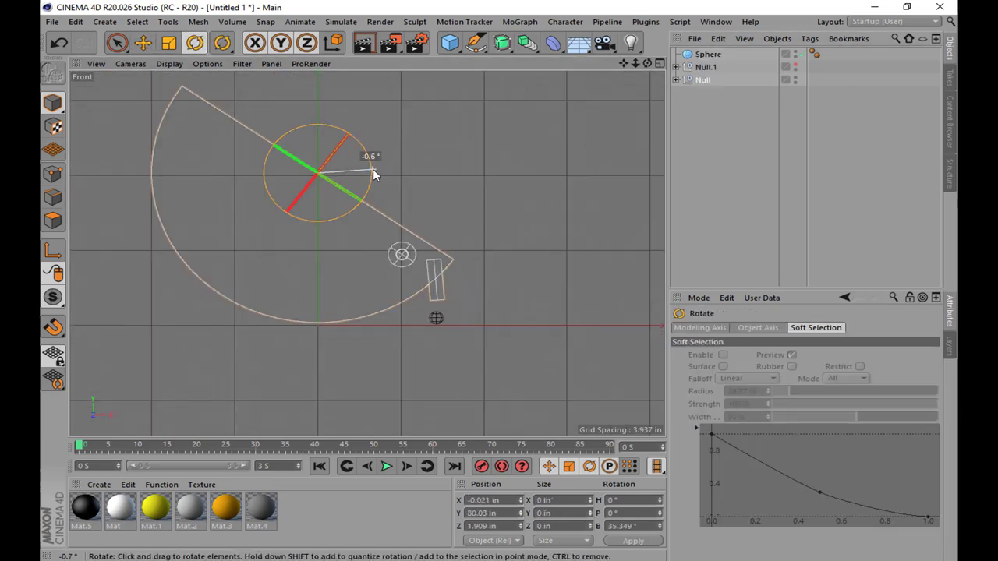
click(198, 447)
text(3)
key(Return)
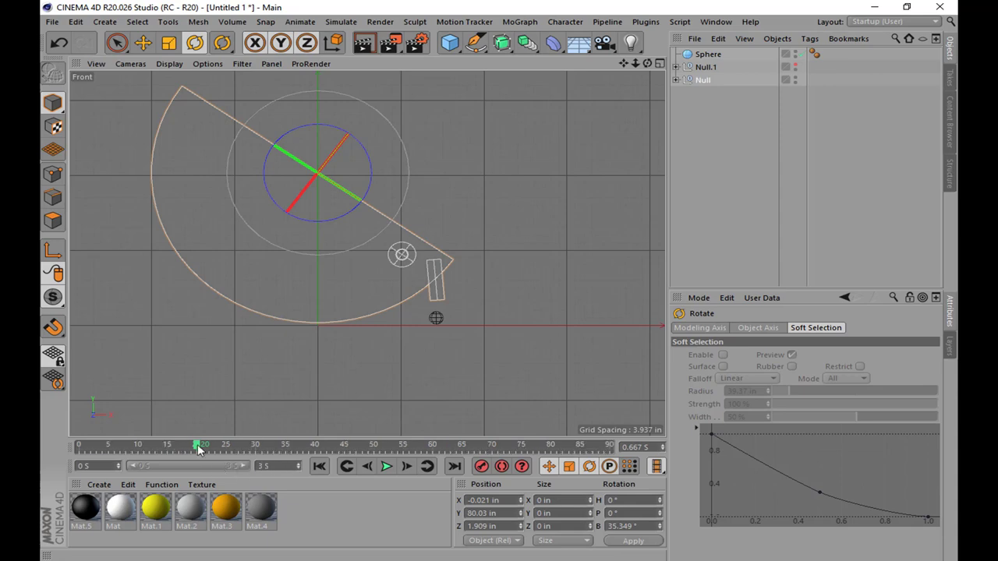
click(226, 445)
key(ctrl+e)
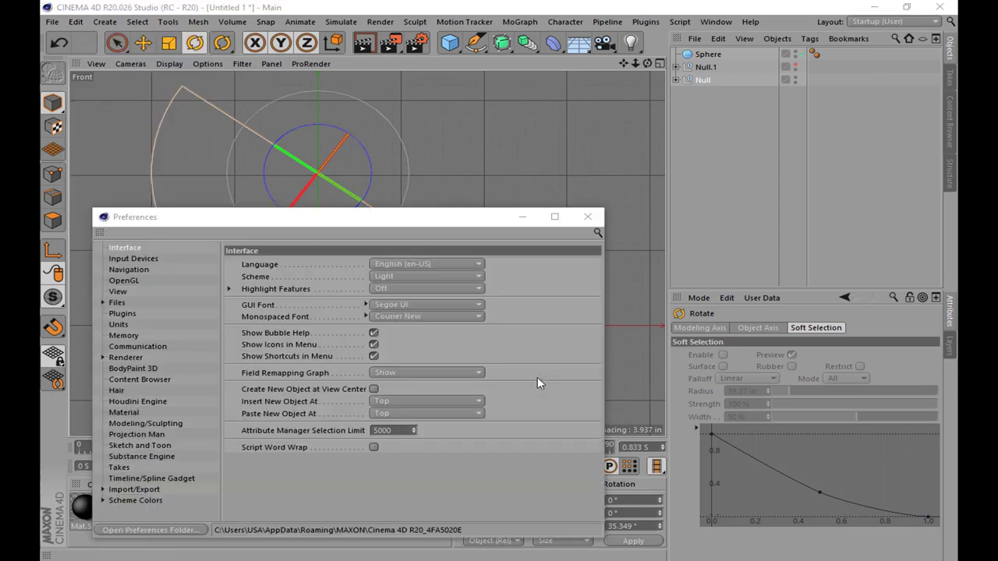
click(193, 240)
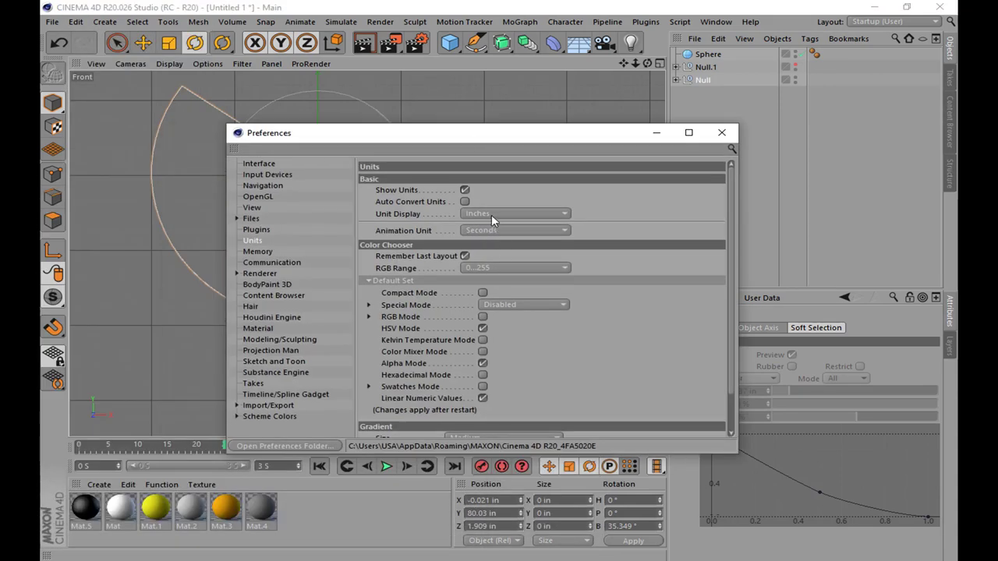
click(722, 132)
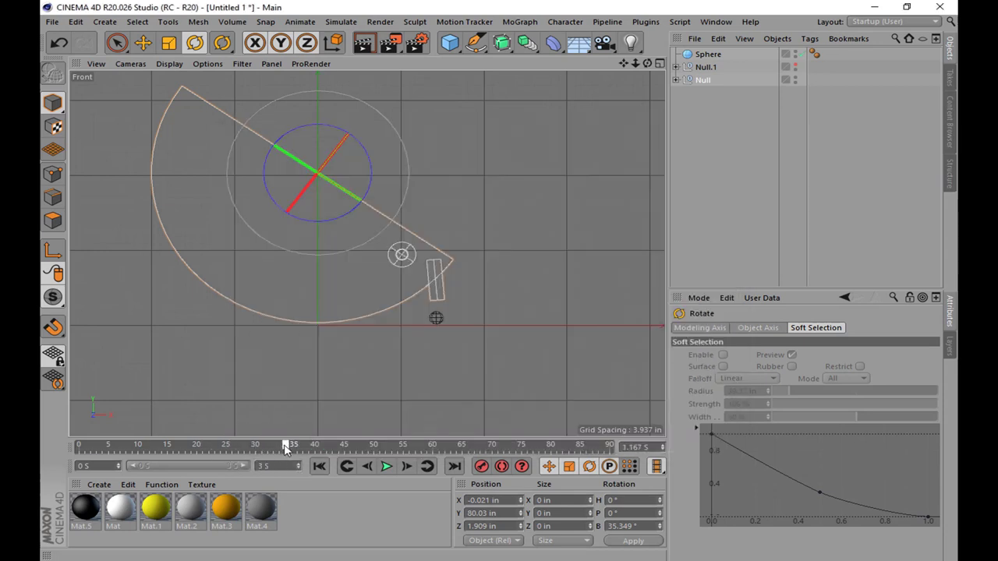
Set the bird's tilt keyframe to about 36.6° and preview the rocking animation
click(702, 79)
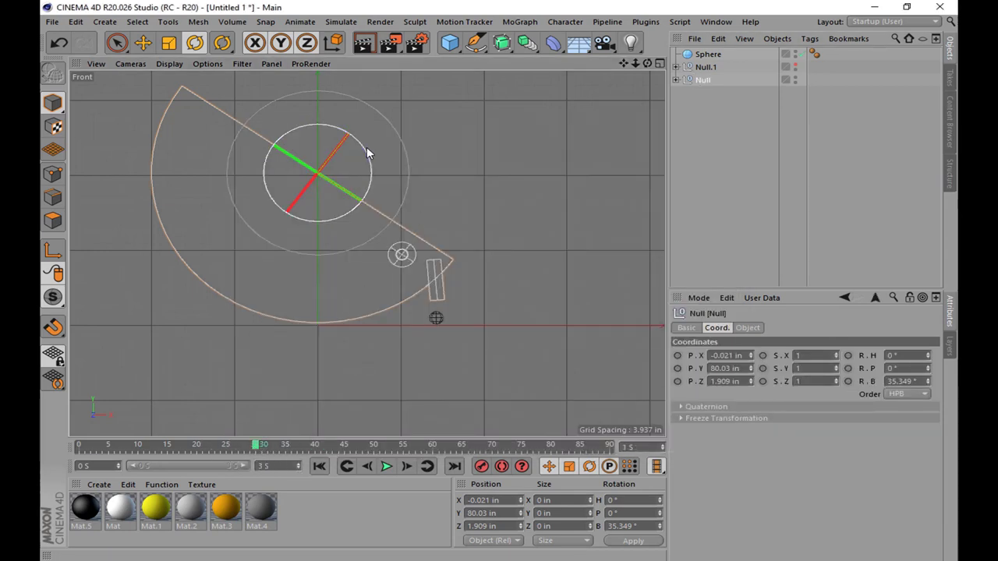
drag(367, 151, 364, 159)
click(387, 466)
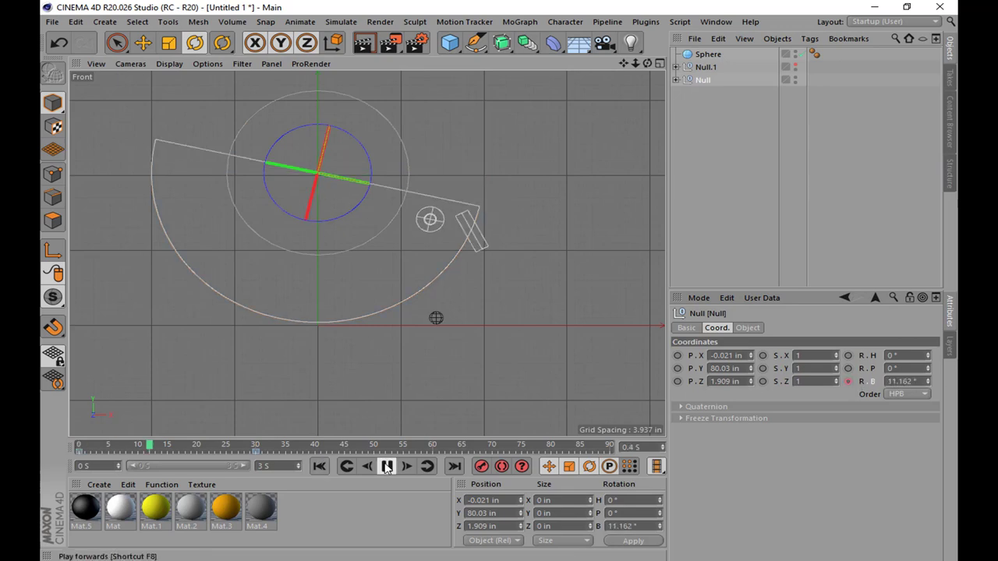
click(81, 456)
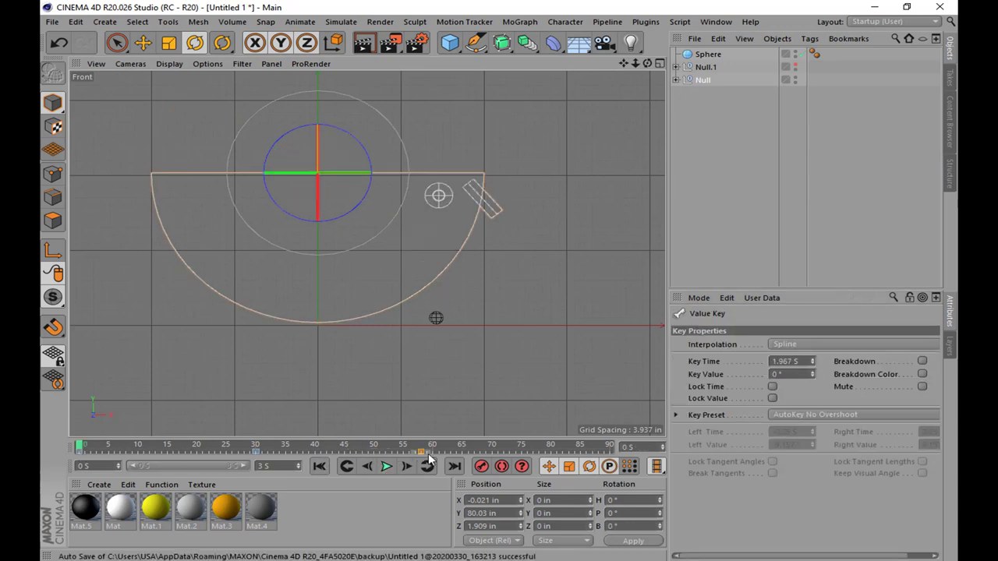
click(387, 466)
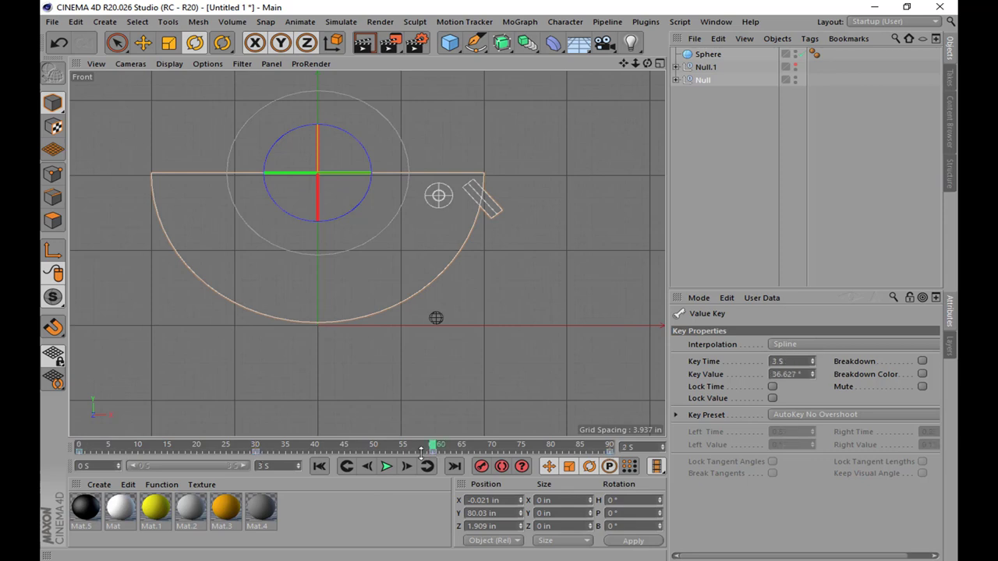
click(389, 467)
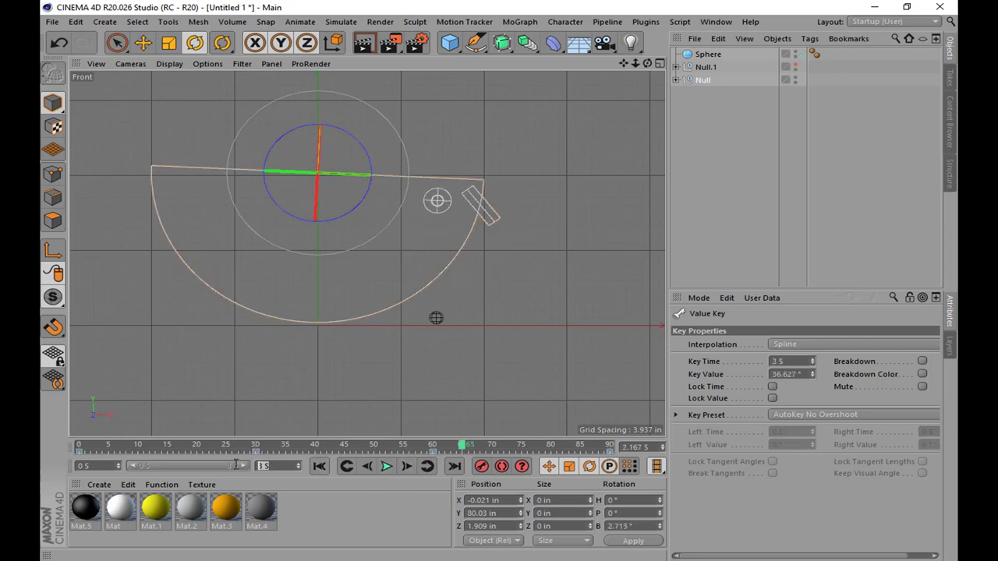
text(4)
click(387, 468)
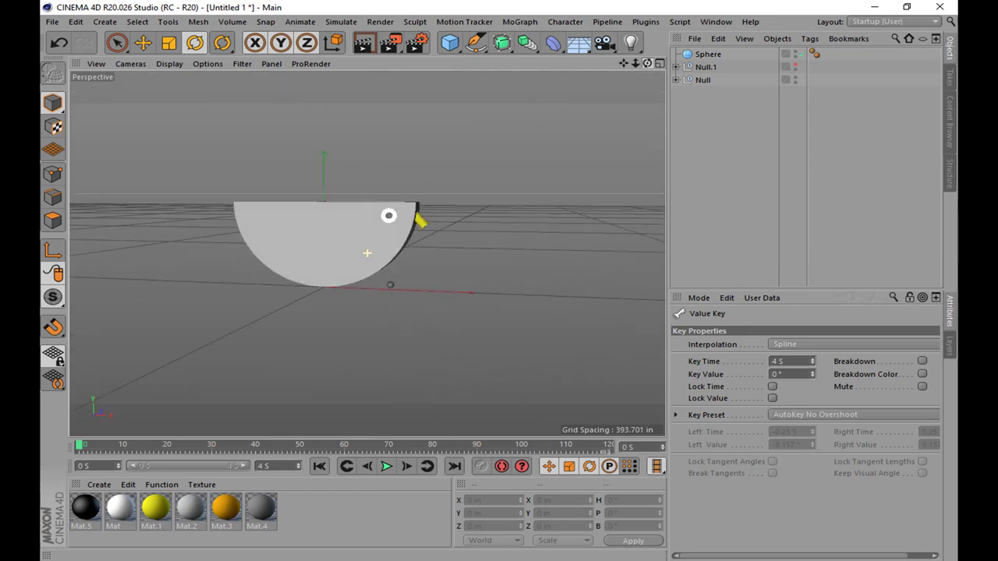
Scrub to frame 29 and save the scene as Untitled 1.c4d
drag(368, 253, 469, 230)
drag(88, 449, 206, 446)
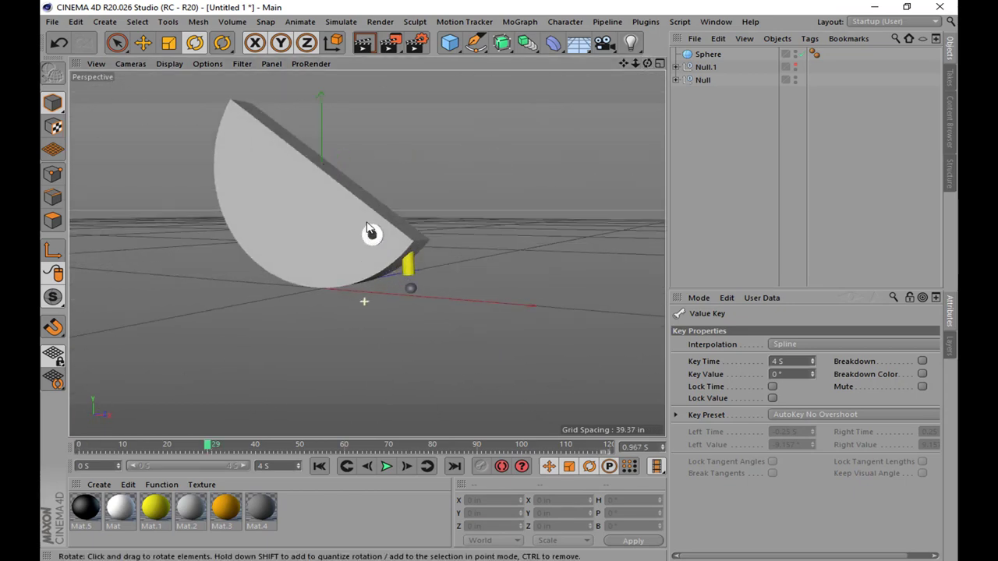
click(51, 21)
click(71, 127)
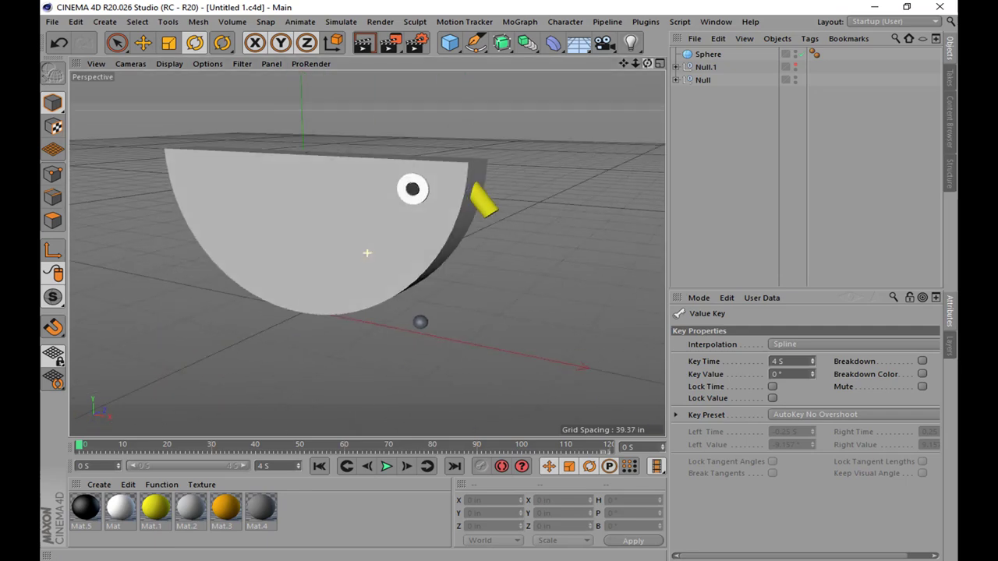
Tip the bird back about 23° and move the ball right along the floor
click(334, 196)
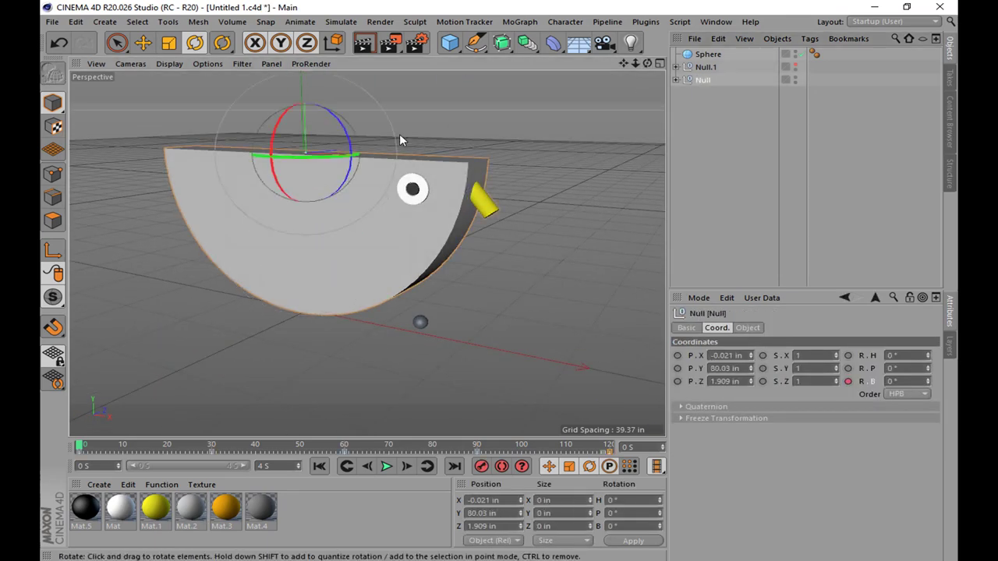
mouse_move(399, 134)
mouse_down()
mouse_move(345, 122)
mouse_move(651, 98)
mouse_move(367, 252)
mouse_up()
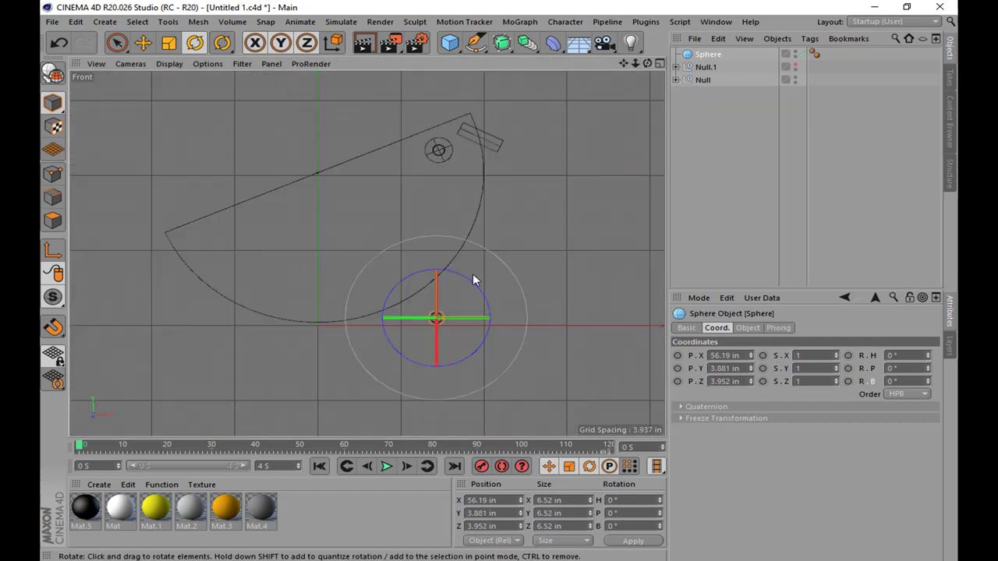
drag(528, 317, 635, 320)
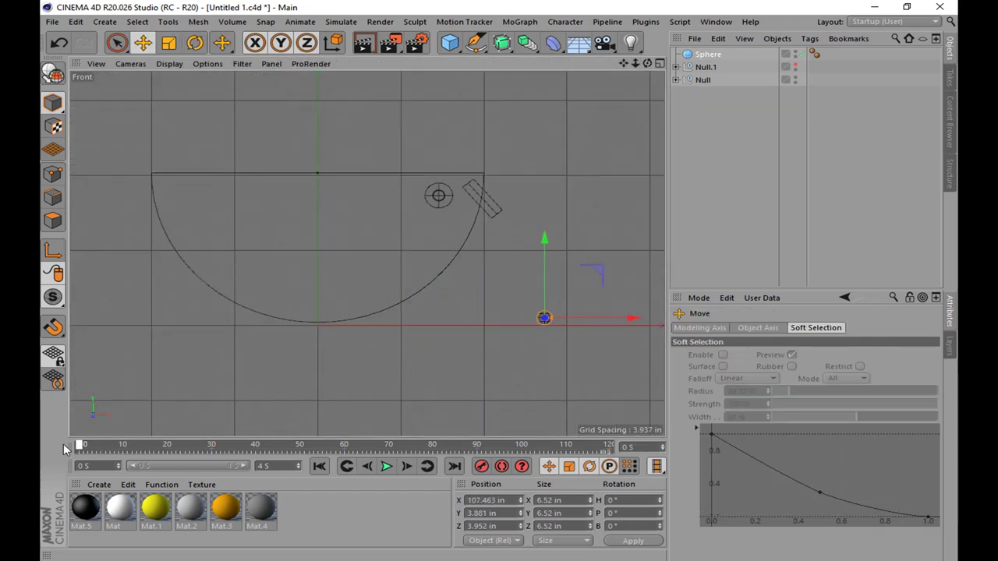
Rewind the timeline to the first frame and select the beak cylinder
click(703, 80)
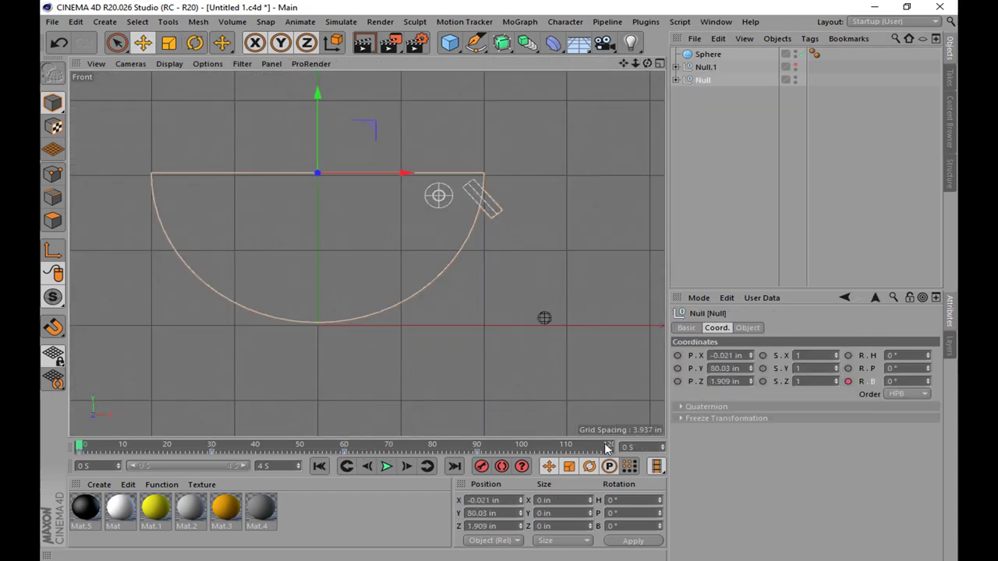
click(300, 445)
click(80, 449)
click(81, 447)
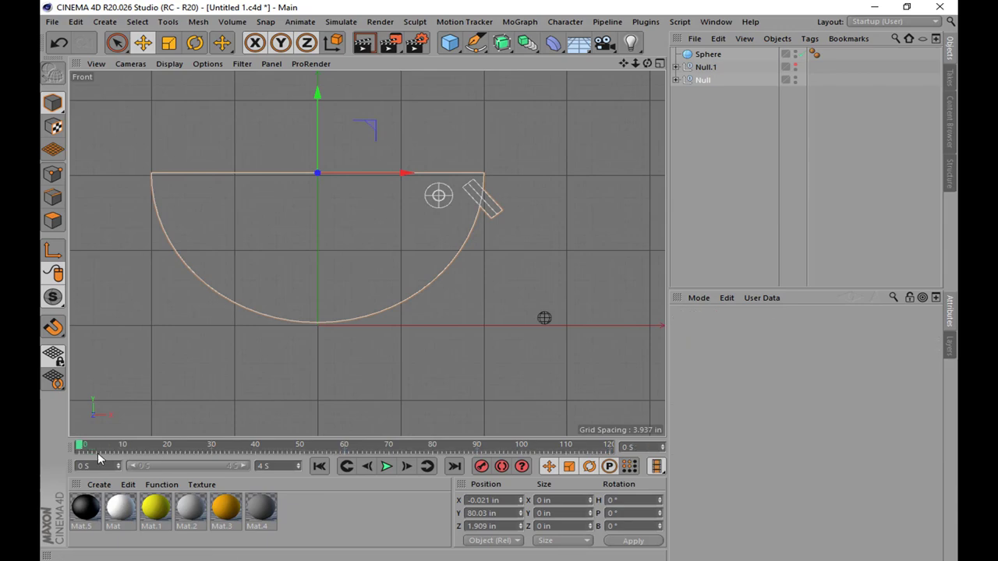
click(471, 189)
scroll(489, 210, up, 3)
scroll(490, 211, down, 3)
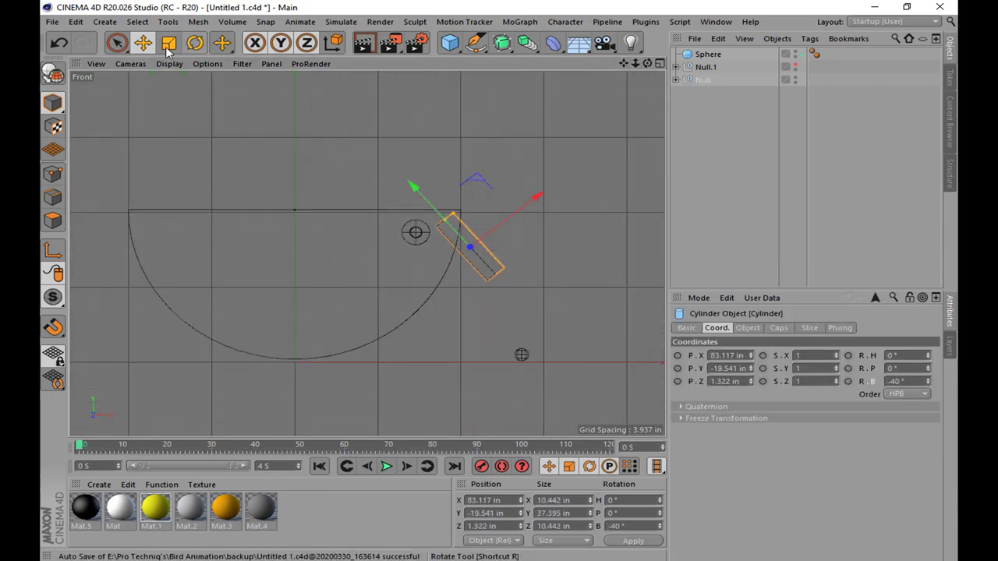
Test-tilt the bird's Null, settling it back near -1.3°
click(702, 80)
key(r)
drag(318, 173, 331, 192)
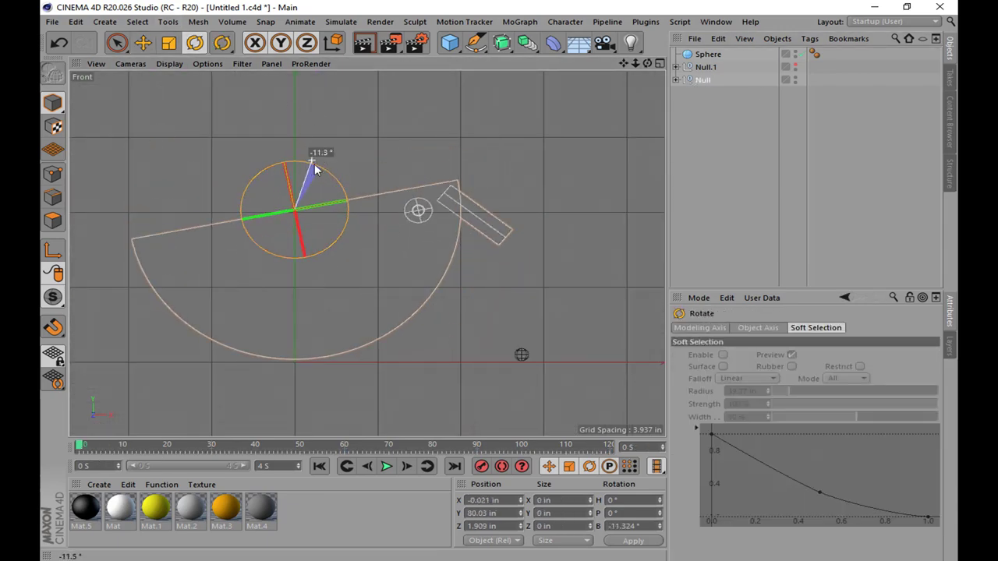
drag(319, 196, 329, 171)
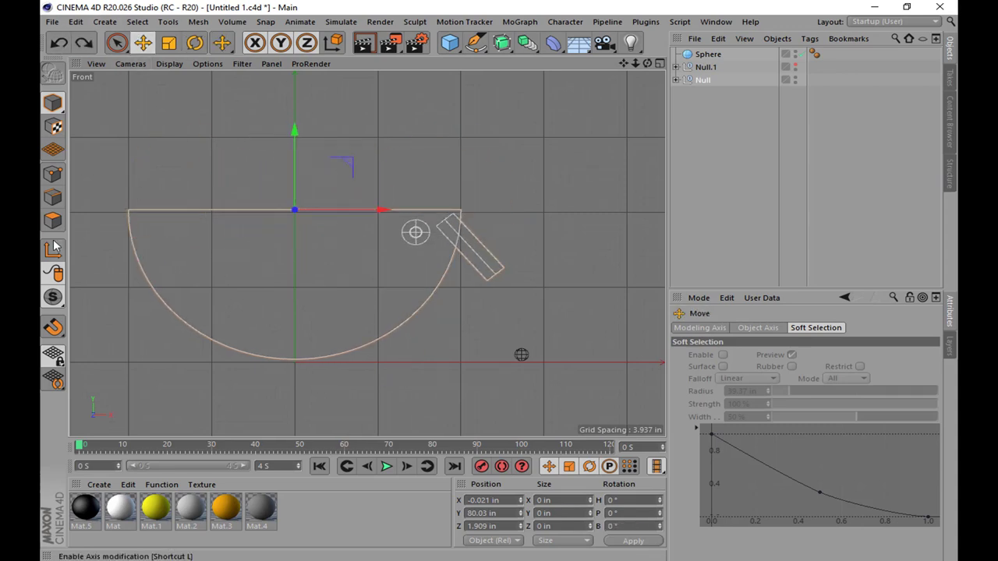
key(r)
mouse_move(318, 162)
mouse_down()
mouse_move(296, 203)
mouse_move(304, 179)
mouse_up()
key(ctrl+z)
Lower the Null's pivot into the half-disc with Enable Axis and test the tilt
click(144, 43)
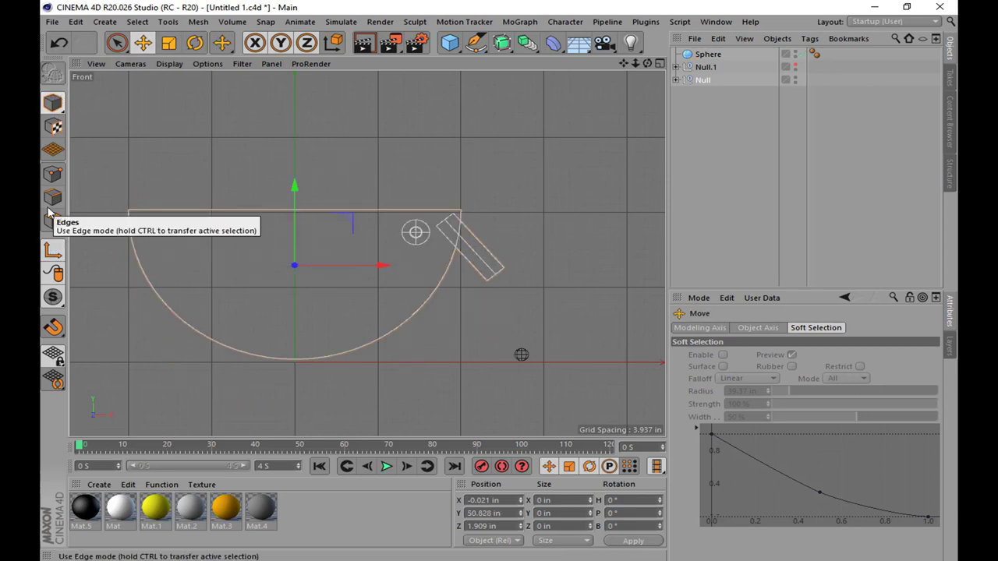
key(r)
mouse_move(321, 221)
mouse_down()
mouse_move(315, 187)
mouse_move(332, 226)
mouse_move(331, 211)
mouse_up()
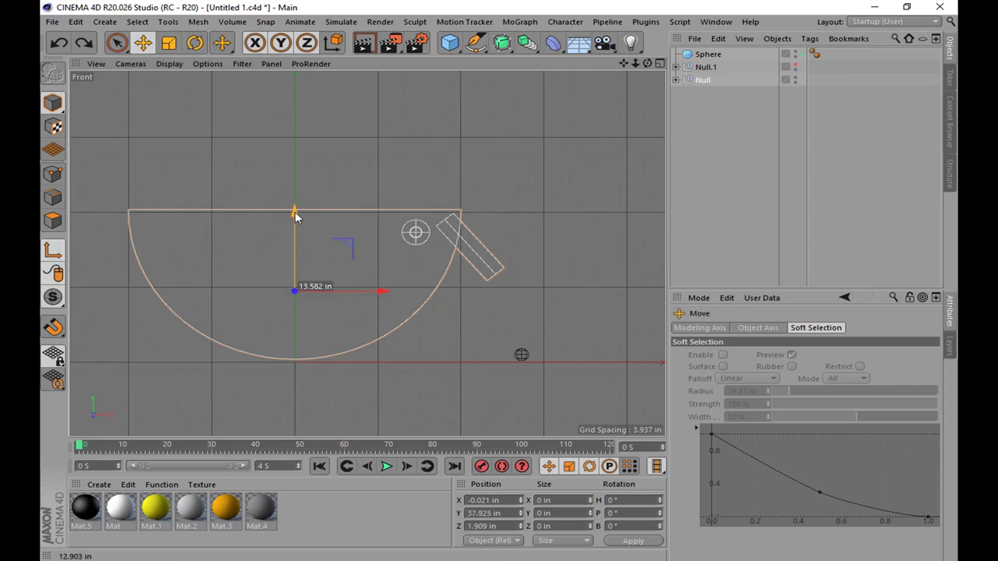
key(r)
drag(451, 369, 414, 332)
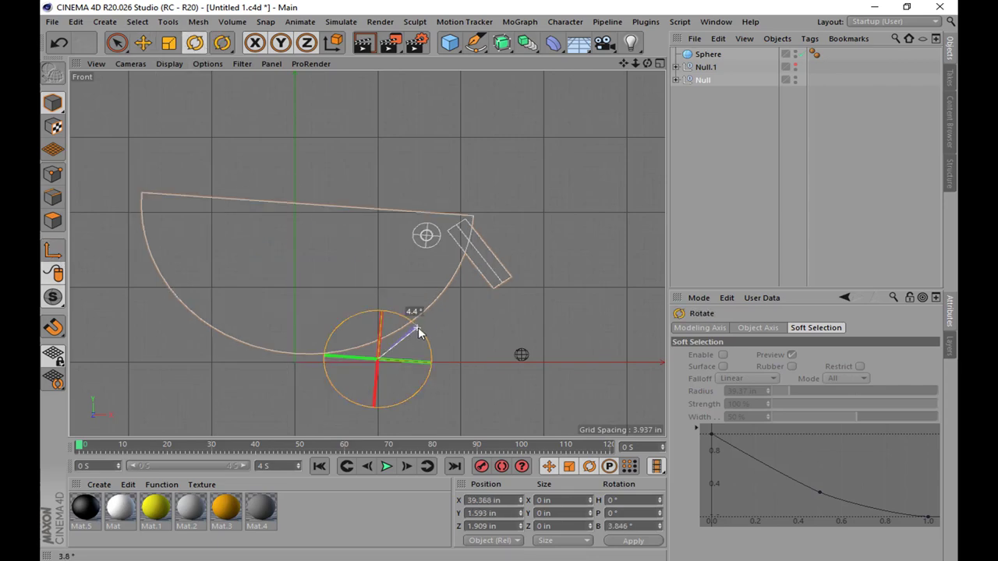
click(60, 42)
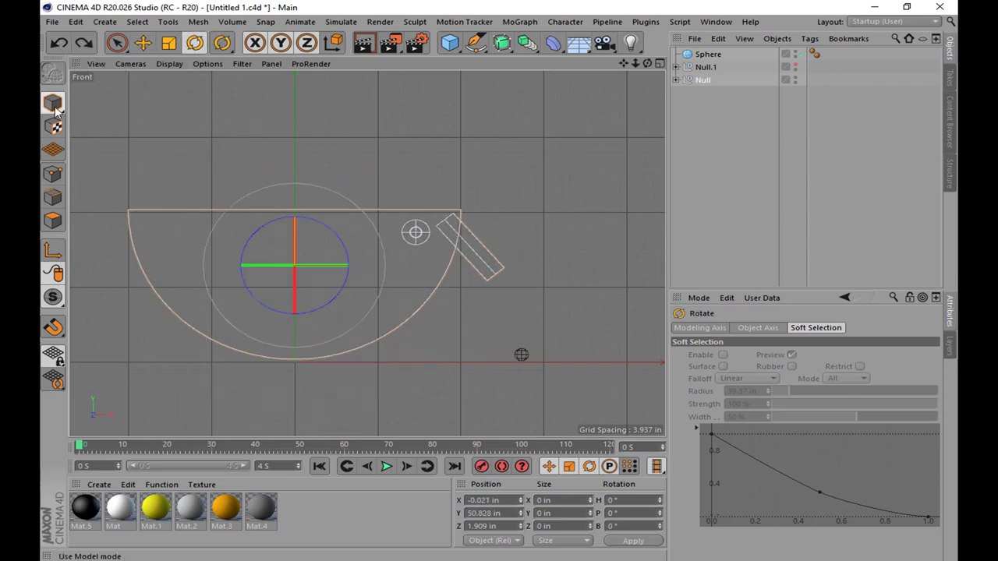
Tilt the bird's Null to about -23.4° on B, checking it across the views
middle_click(382, 248)
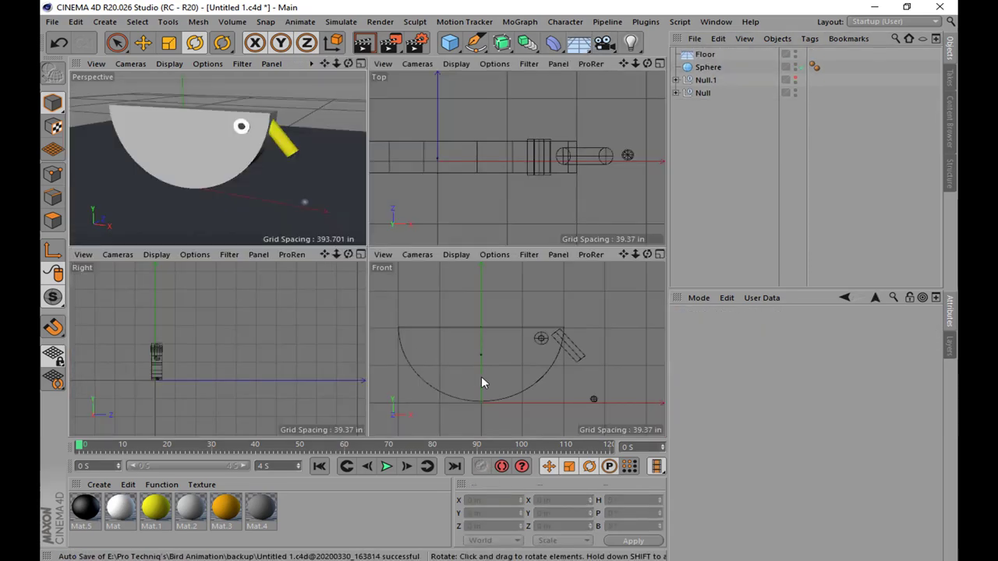
click(678, 153)
click(702, 93)
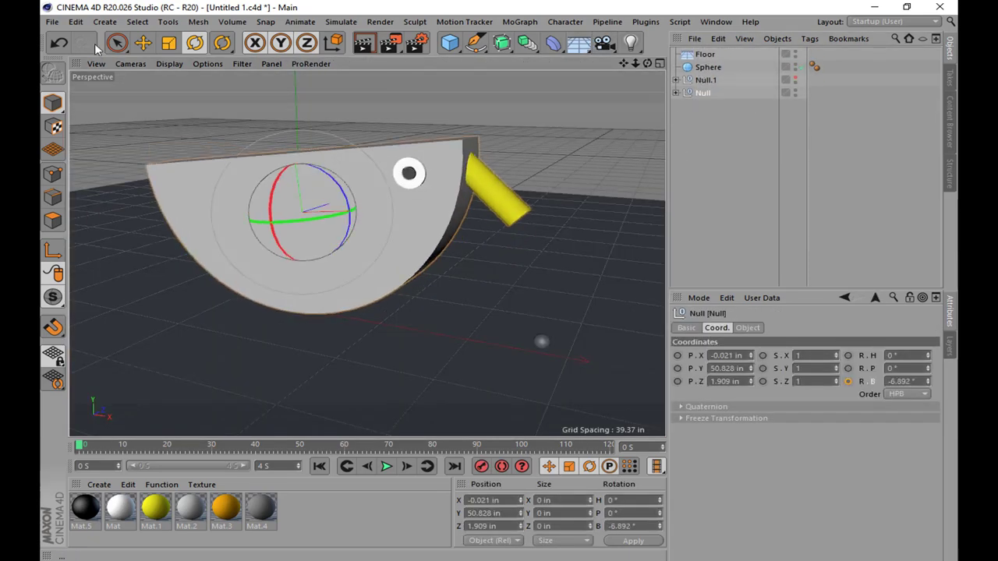
key(F5)
middle_click(515, 318)
key(e)
key(ctrl+z)
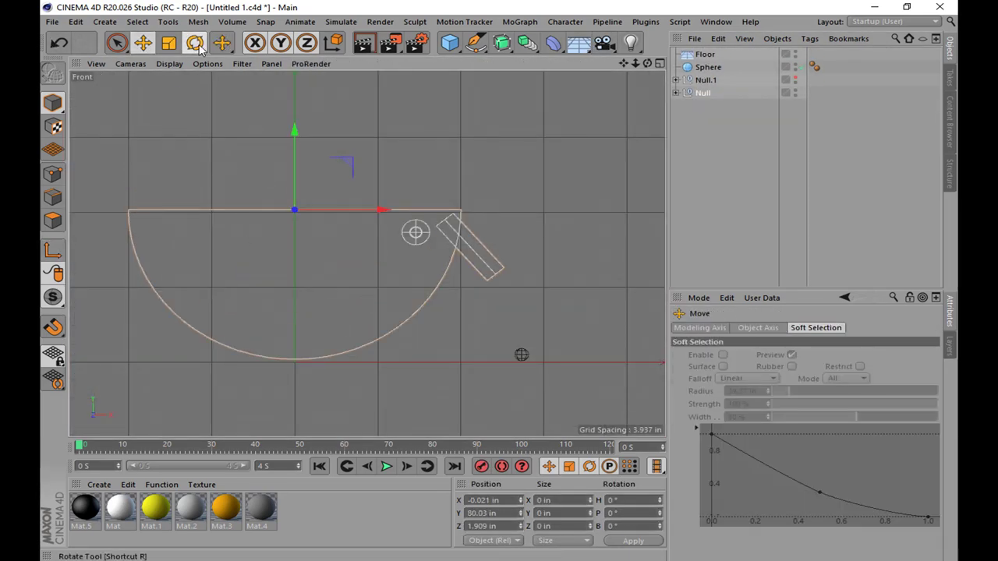
key(ctrl+z)
middle_click(276, 163)
middle_click(276, 163)
Add a Rigid Body tag to the Null and a Collider Body tag to the Floor
right_click(701, 93)
mouse_move(750, 56)
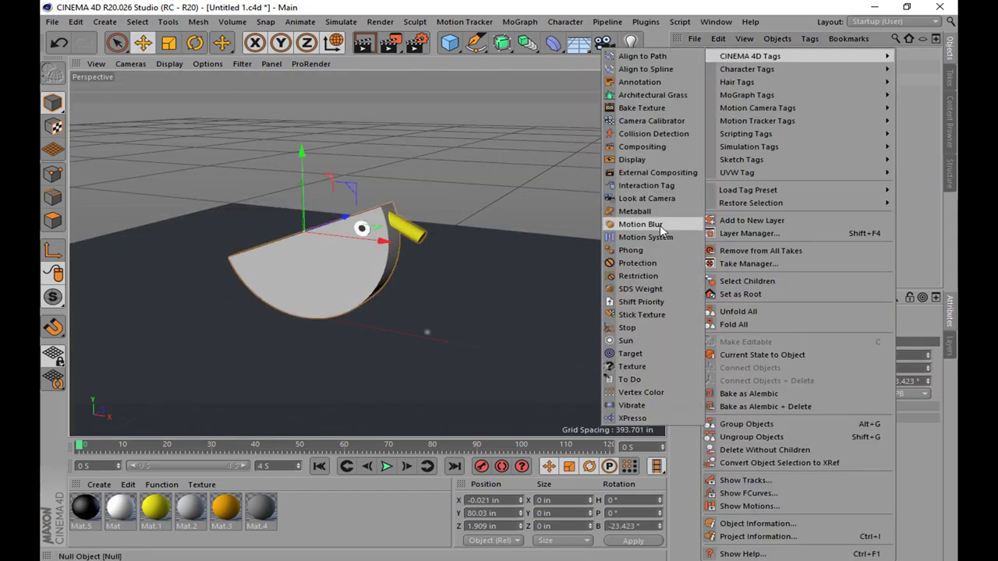
click(647, 147)
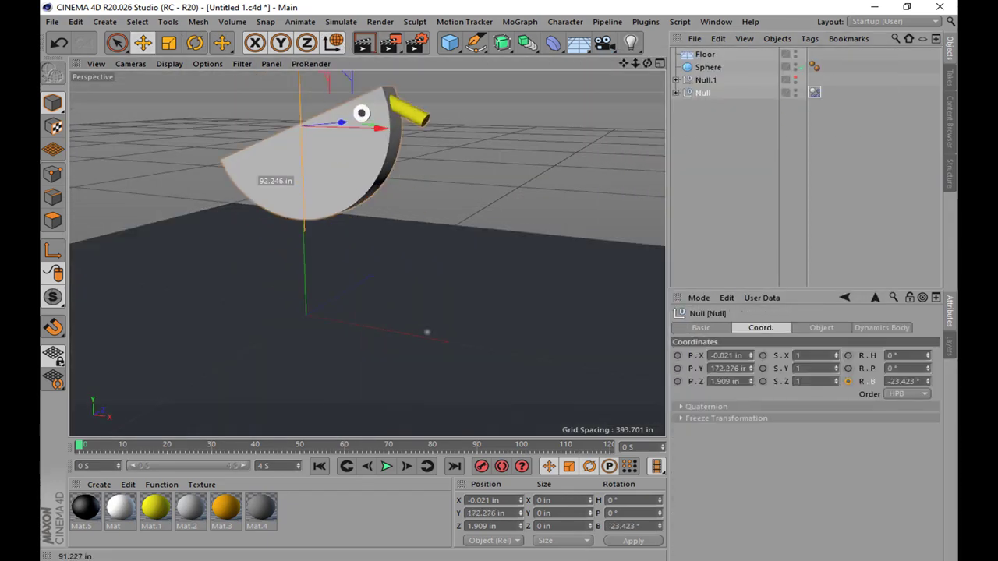
right_click(702, 56)
click(591, 148)
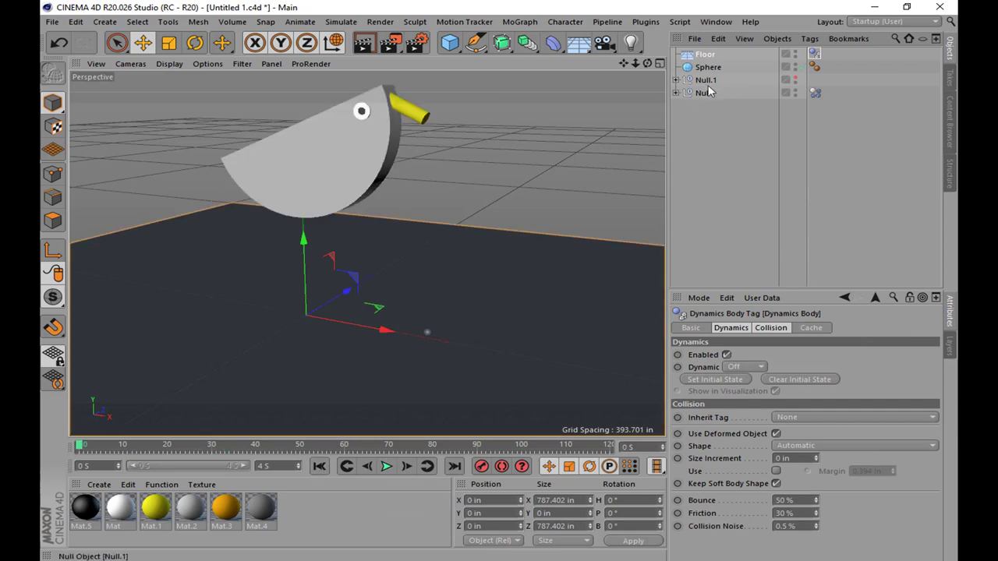
Wrap the tube, cylinders and extrude in a Connect object and move the dynamics tag onto it
drag(761, 164, 705, 109)
click(501, 43)
click(697, 83)
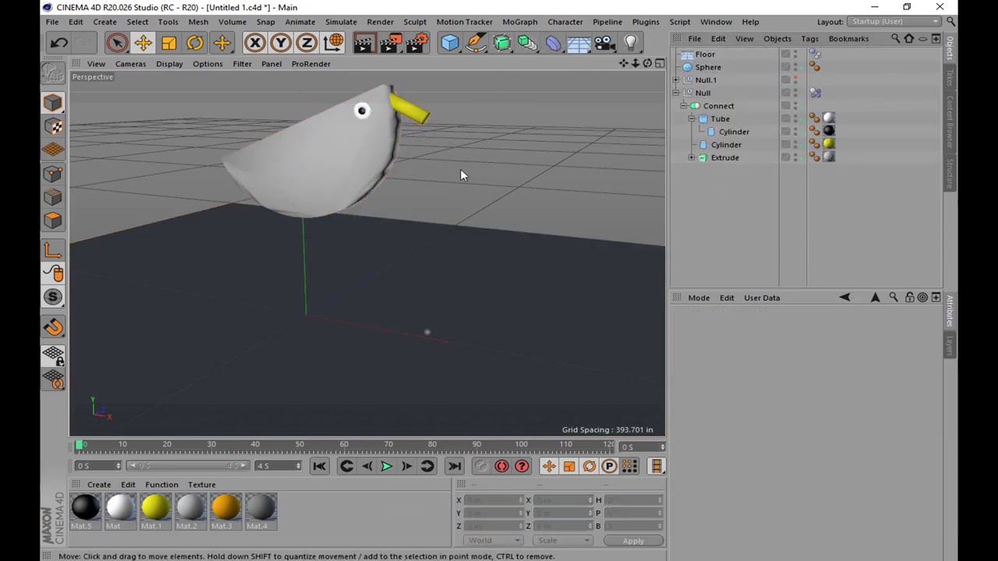
scroll(461, 172, up, 3)
click(725, 211)
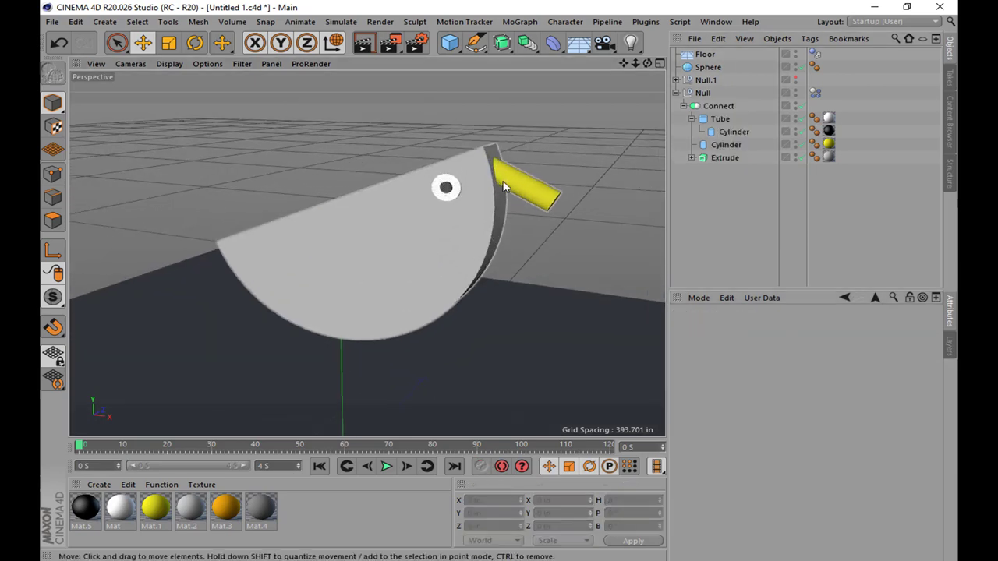
drag(796, 104, 814, 105)
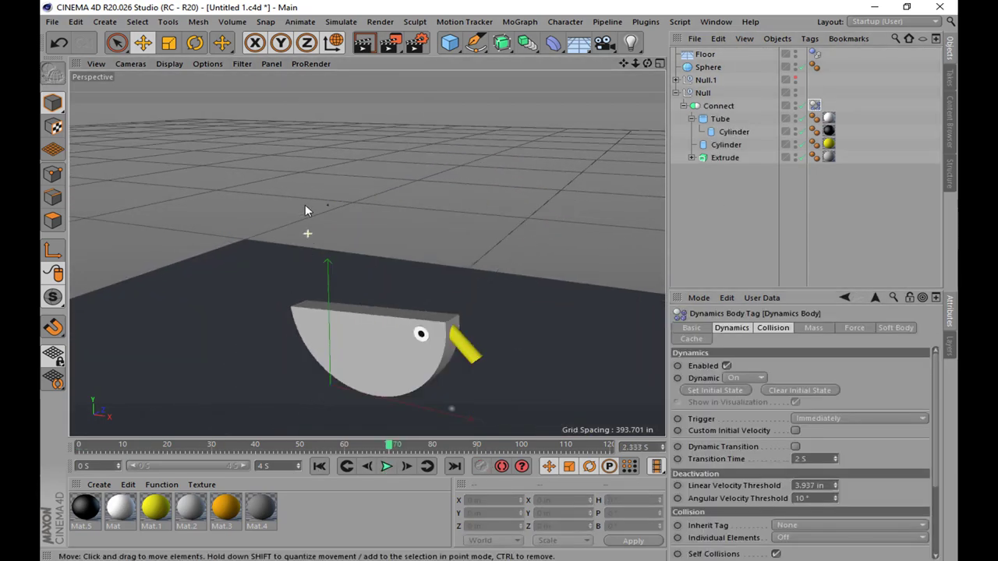
Play the simulation in the front view, then stop and rewind to frame 0
click(385, 467)
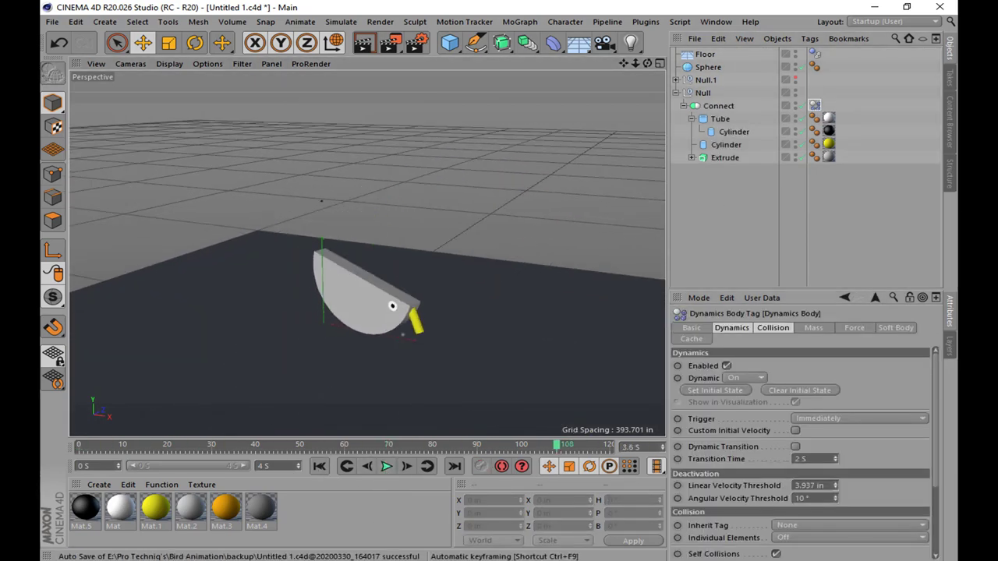
middle_click(394, 359)
middle_click(397, 332)
click(386, 466)
click(321, 466)
scroll(803, 452, down, 3)
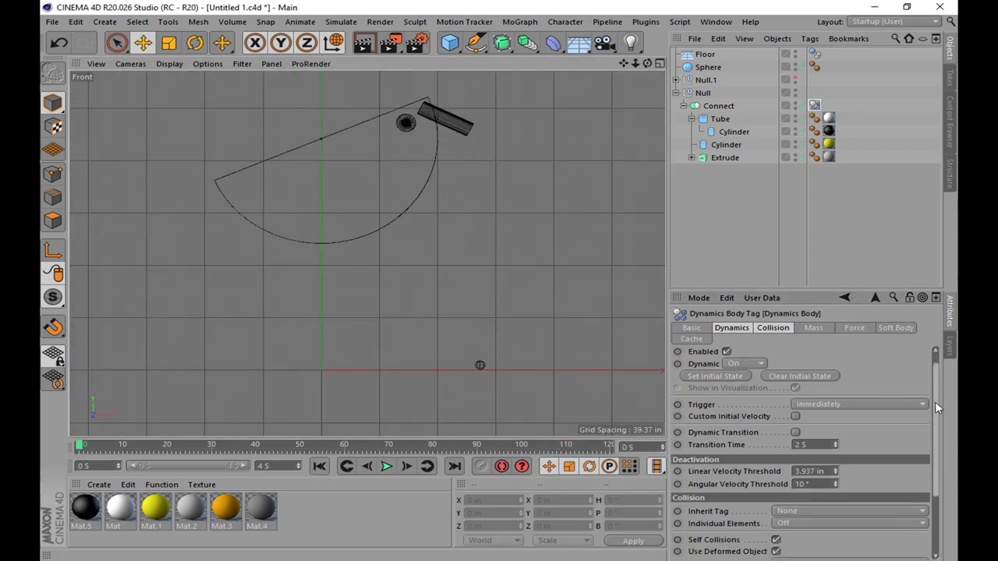
Set Bounce to 0%, Friction to 1545% and Collision Noise to 0%, then replay
click(385, 467)
drag(816, 531, 816, 515)
click(386, 466)
click(386, 466)
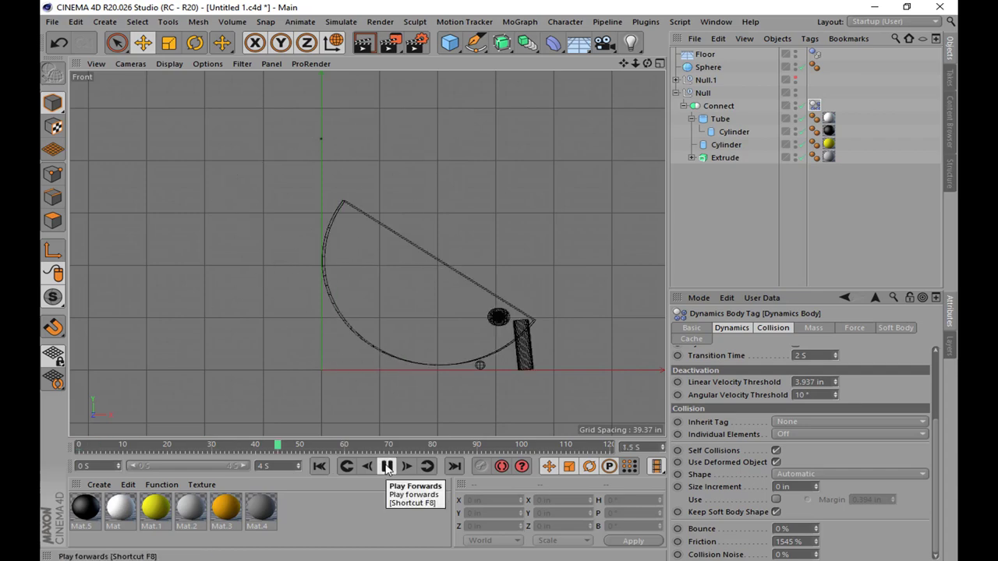
click(816, 552)
click(386, 466)
Shorten the beak cylinder's Height to 25.597 in and replay the fall
click(726, 144)
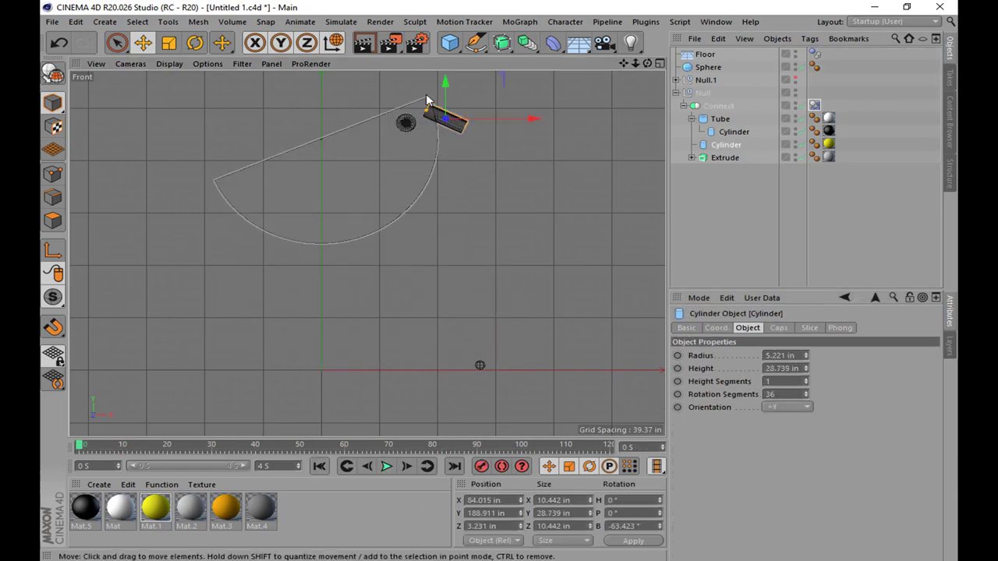
scroll(437, 117, up, 5)
scroll(424, 329, down, 5)
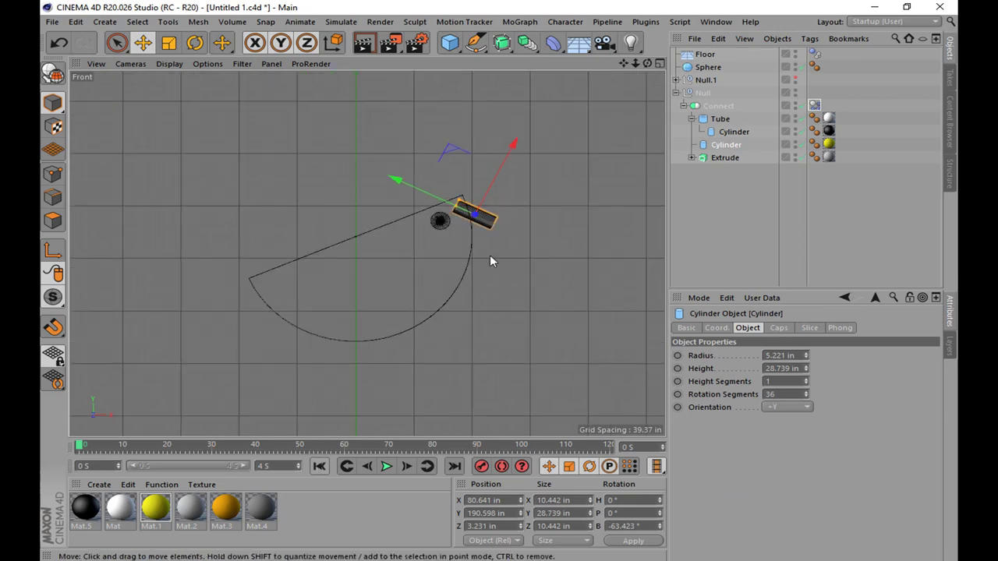
key(F8)
key(F8)
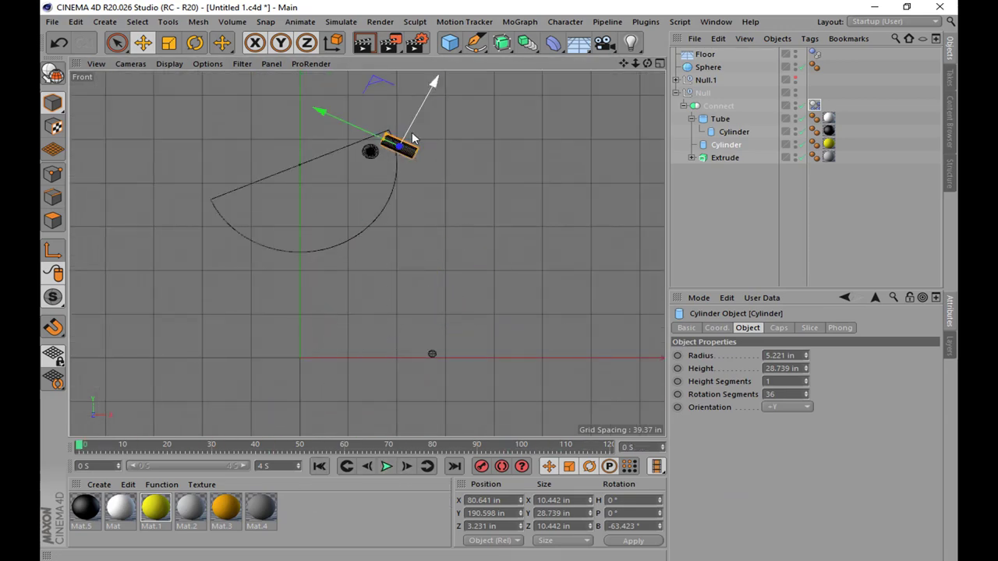
key(F8)
Rewind the simulation and lower the Connect bird along its vertical axis
scroll(389, 395, down, 2)
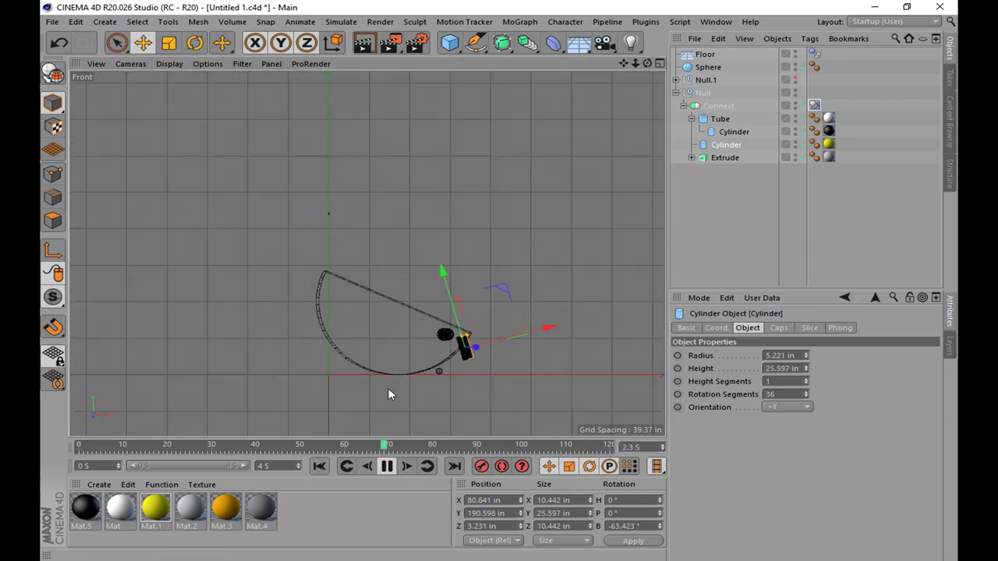
click(387, 467)
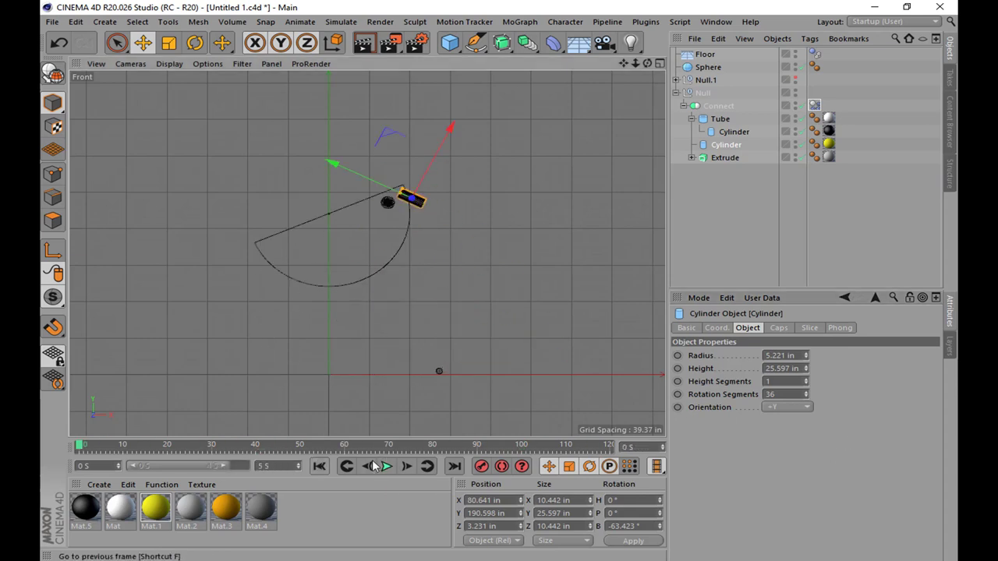
click(319, 466)
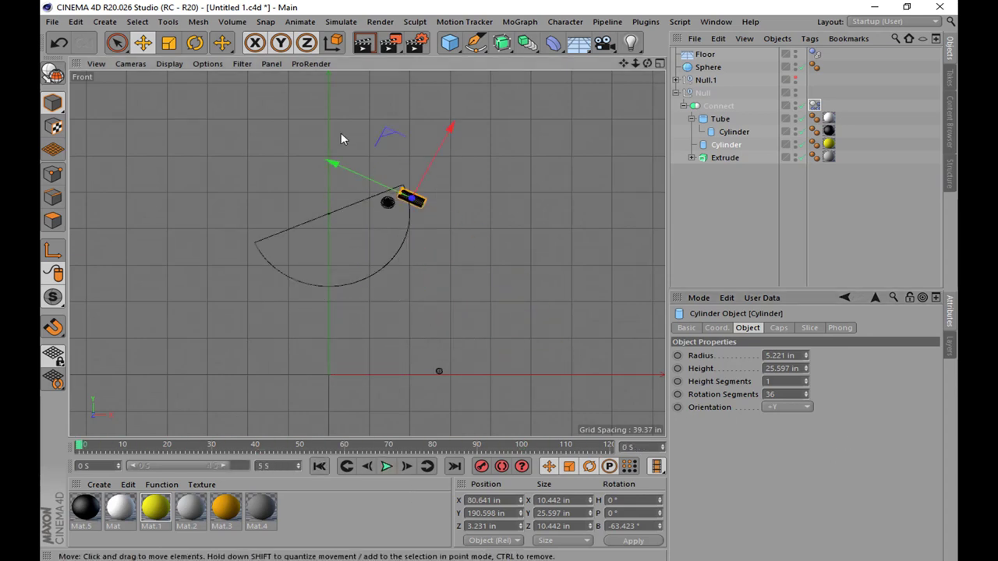
click(718, 105)
drag(329, 168, 326, 241)
Set the Connect's dynamics body trigger to By XPresso
click(386, 466)
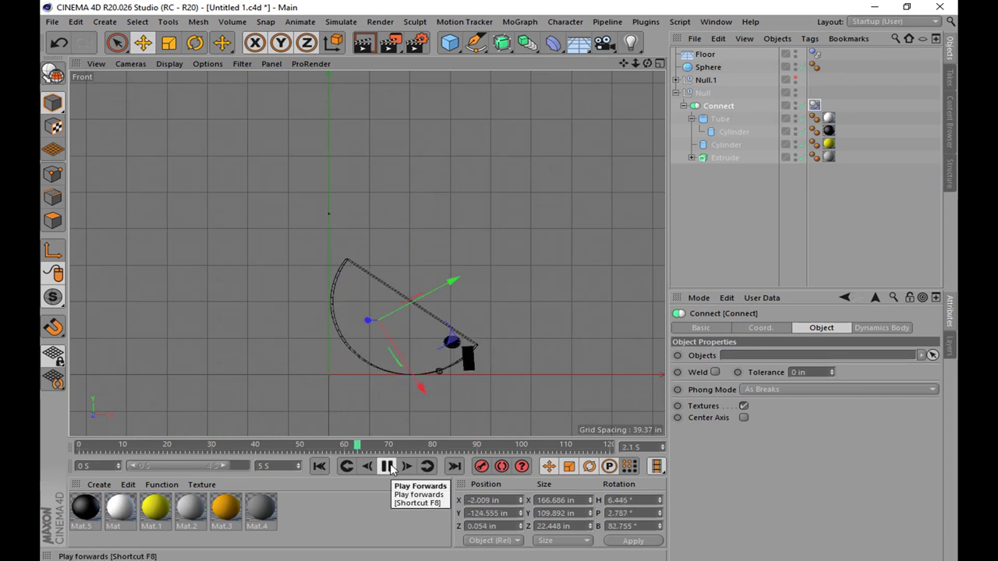
click(386, 466)
click(318, 466)
click(881, 327)
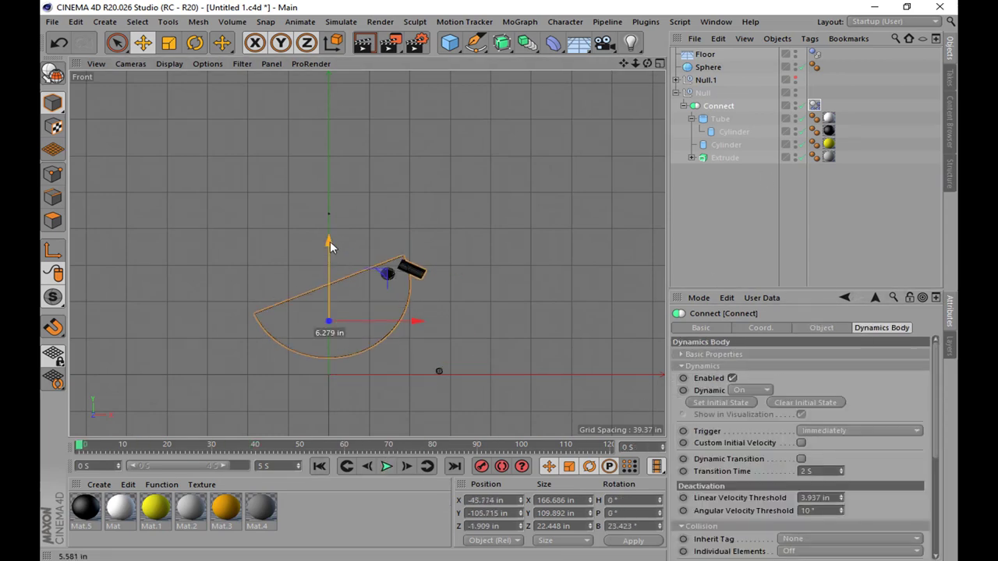
click(822, 430)
click(827, 479)
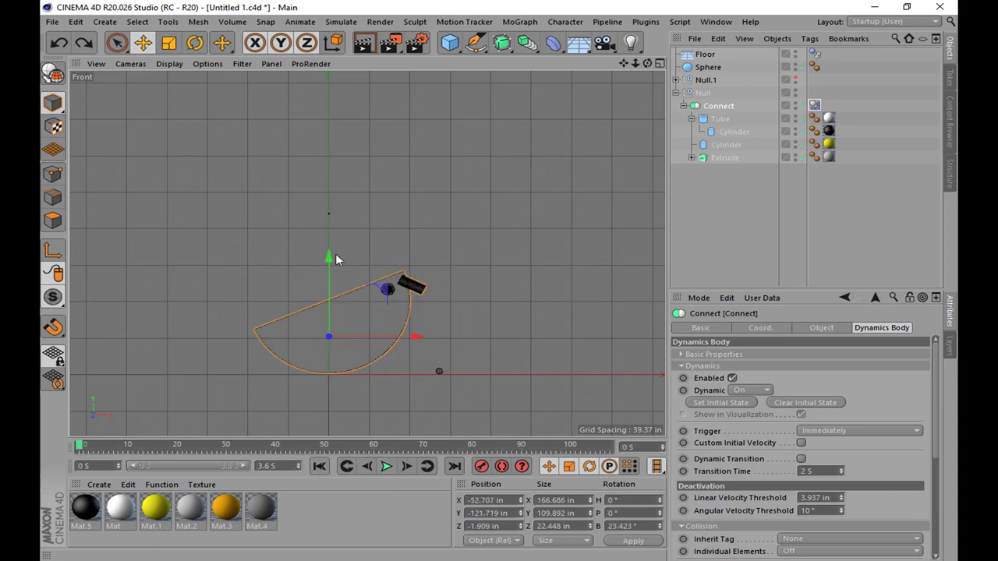
Move the bird body to a new position and replay the simulation to watch it rock
drag(336, 259, 331, 259)
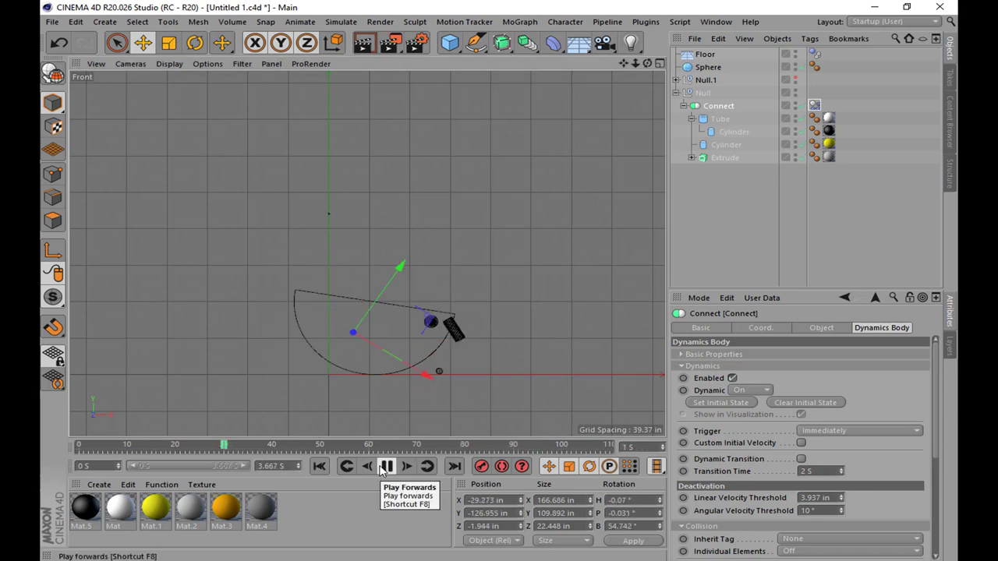
click(385, 466)
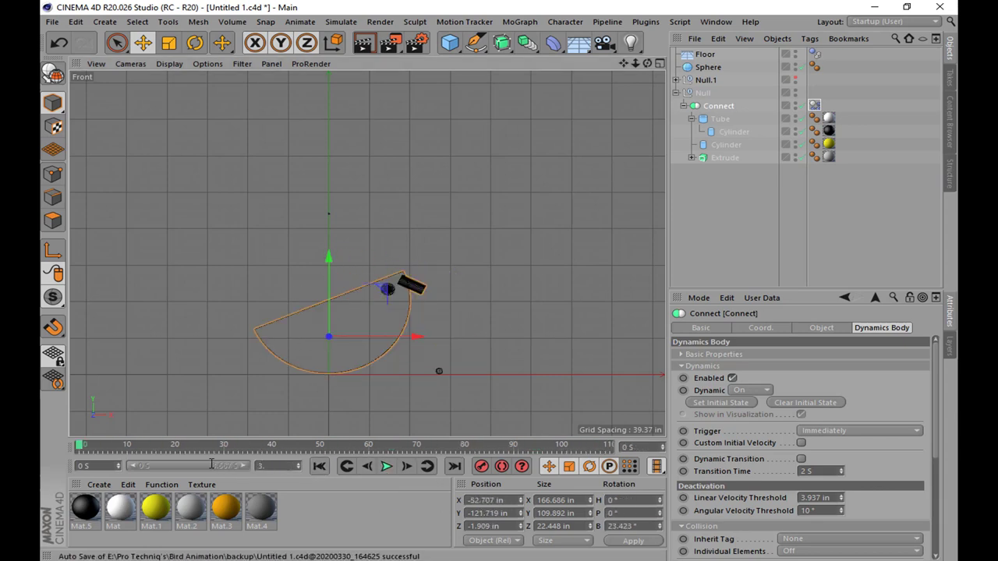
text(7 S)
click(385, 466)
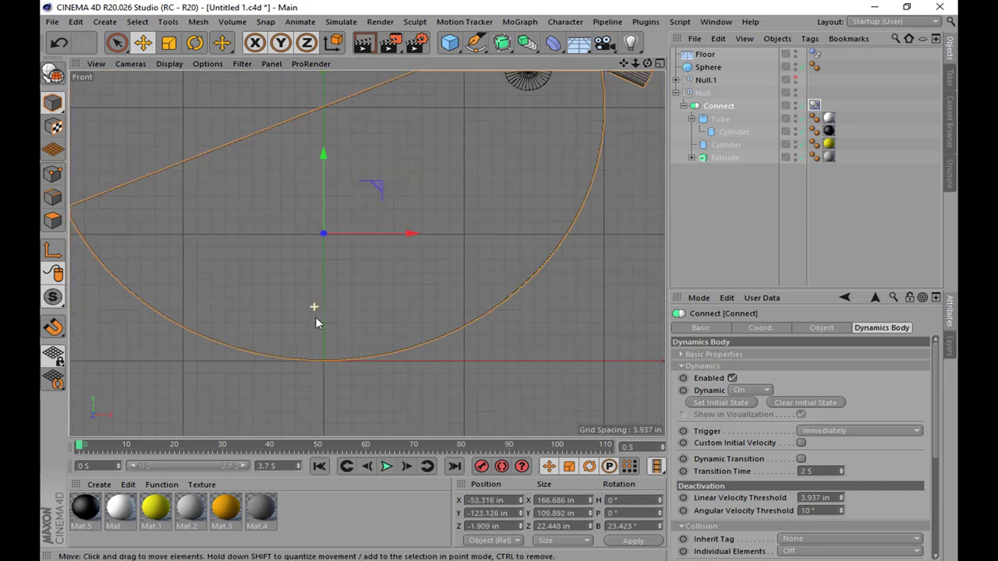
click(387, 466)
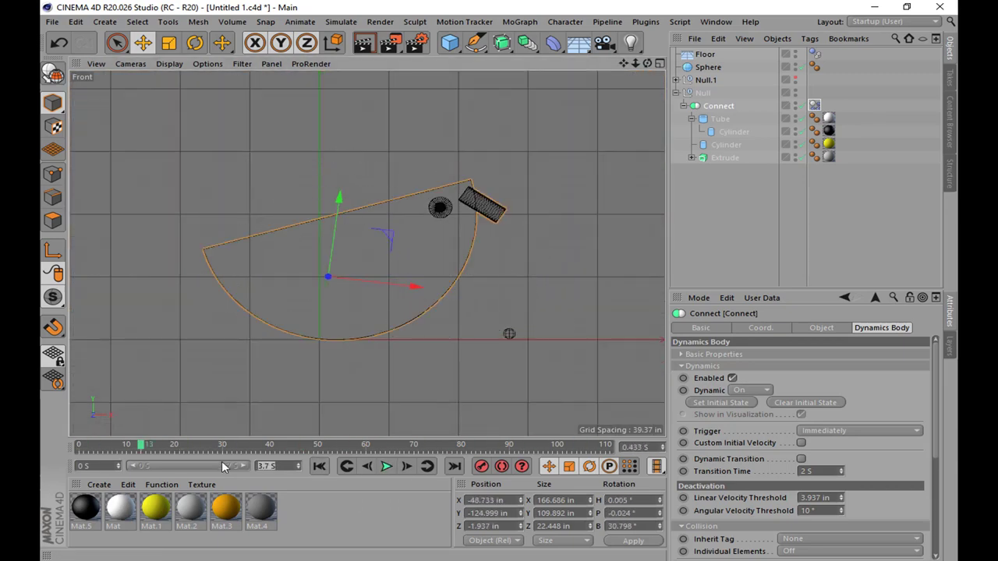
click(385, 467)
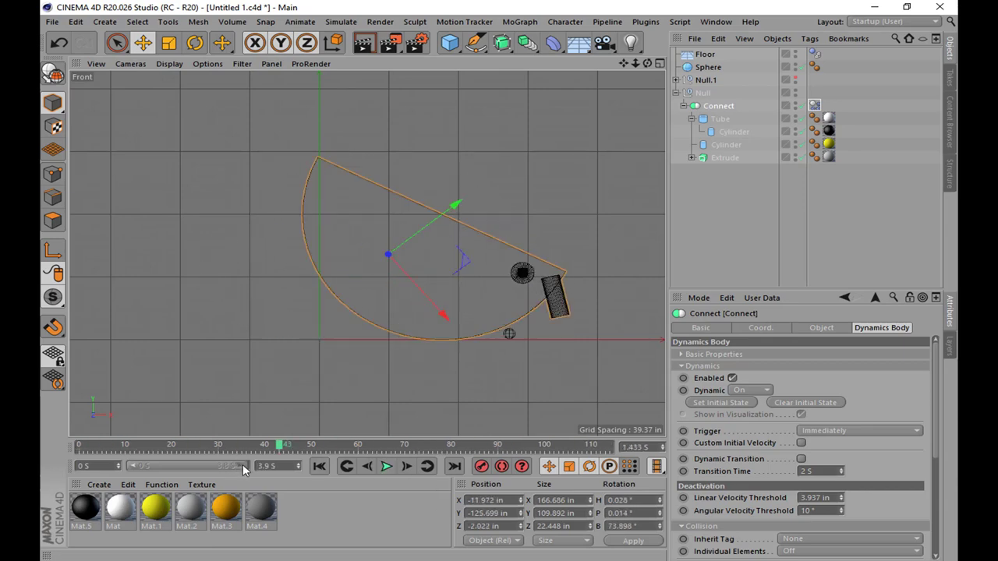
click(386, 466)
click(389, 466)
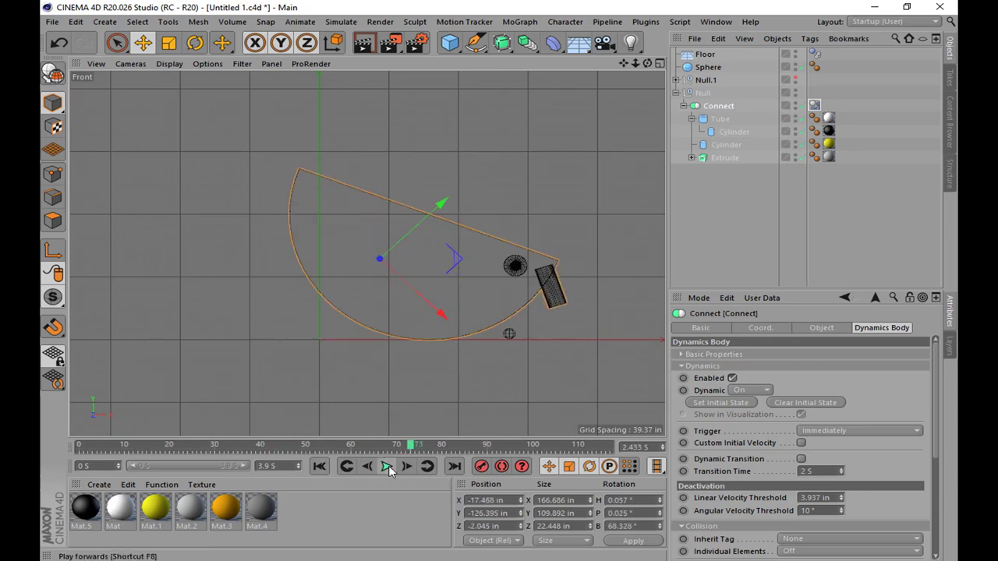
click(389, 468)
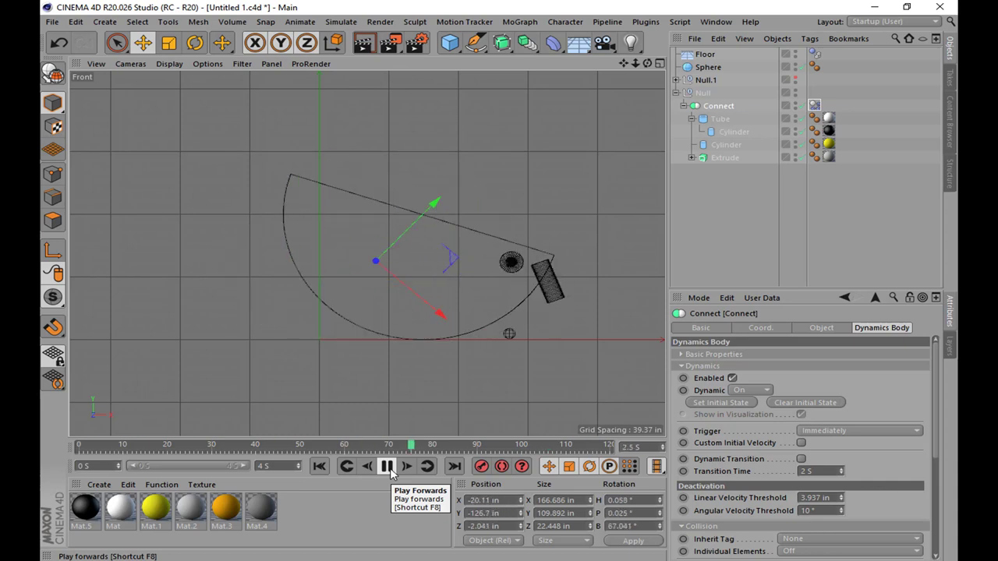
click(388, 466)
drag(538, 446, 550, 454)
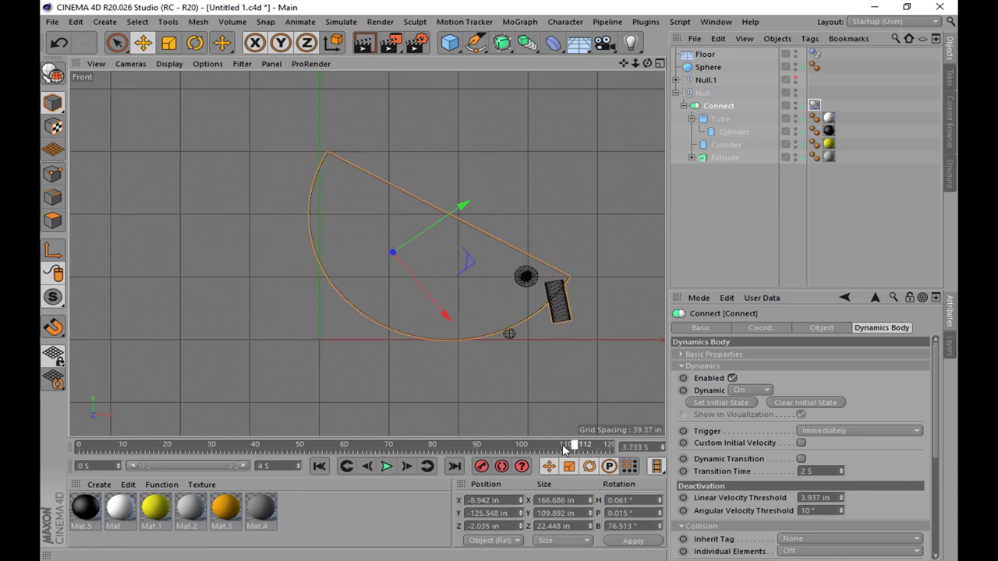
click(387, 466)
click(387, 466)
text(100)
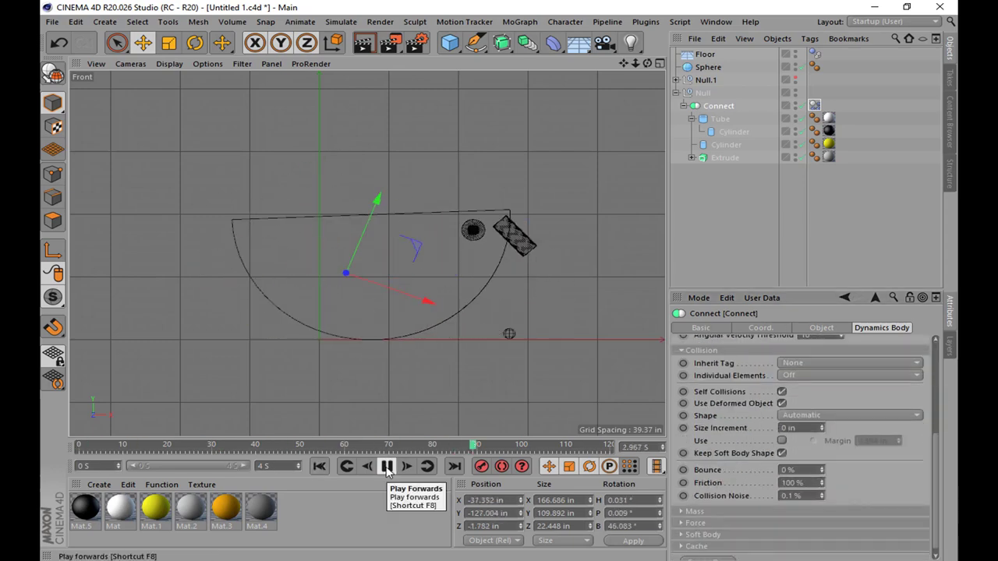
Lower the dynamics body's collision Friction to 85%
click(387, 466)
key(r)
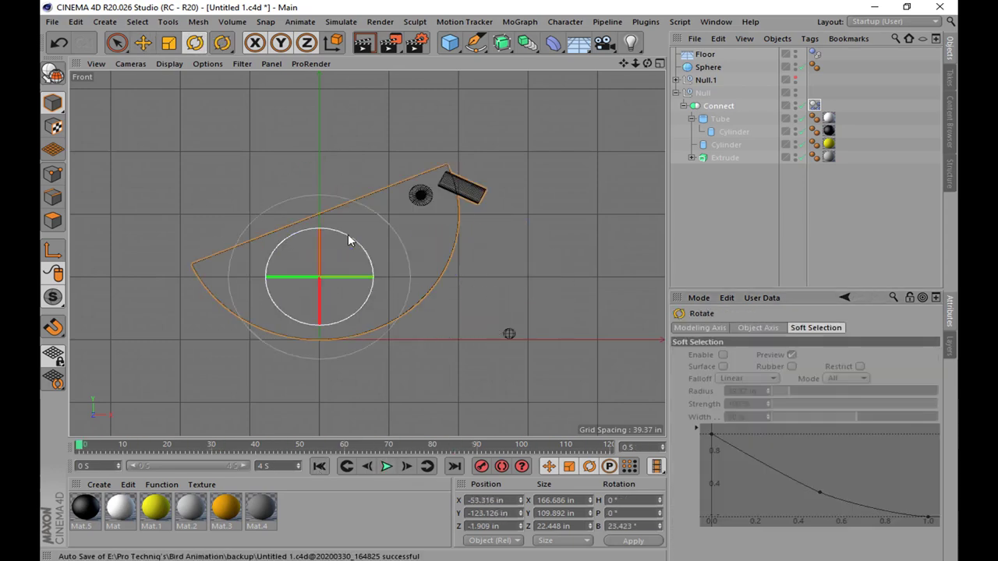
click(386, 466)
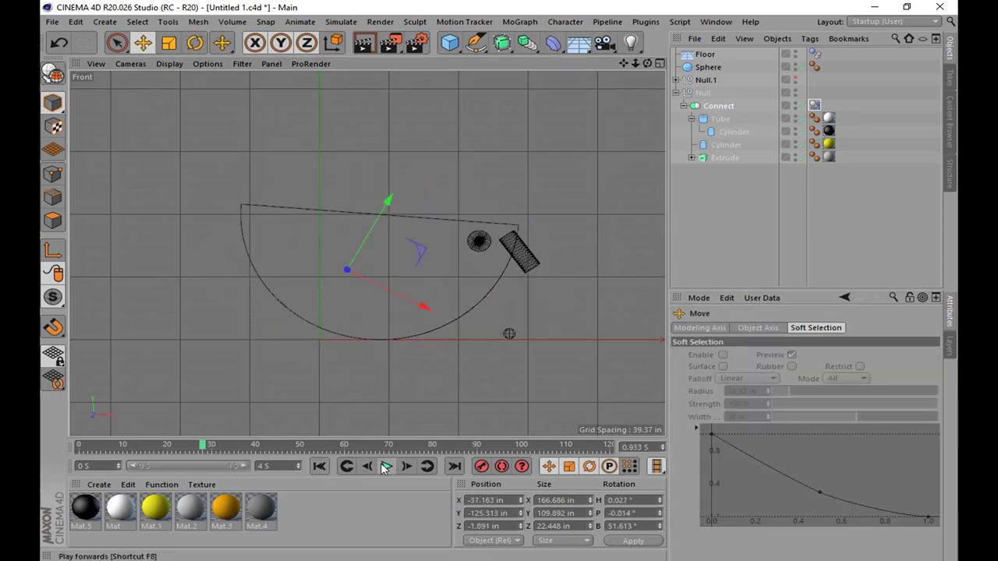
click(814, 118)
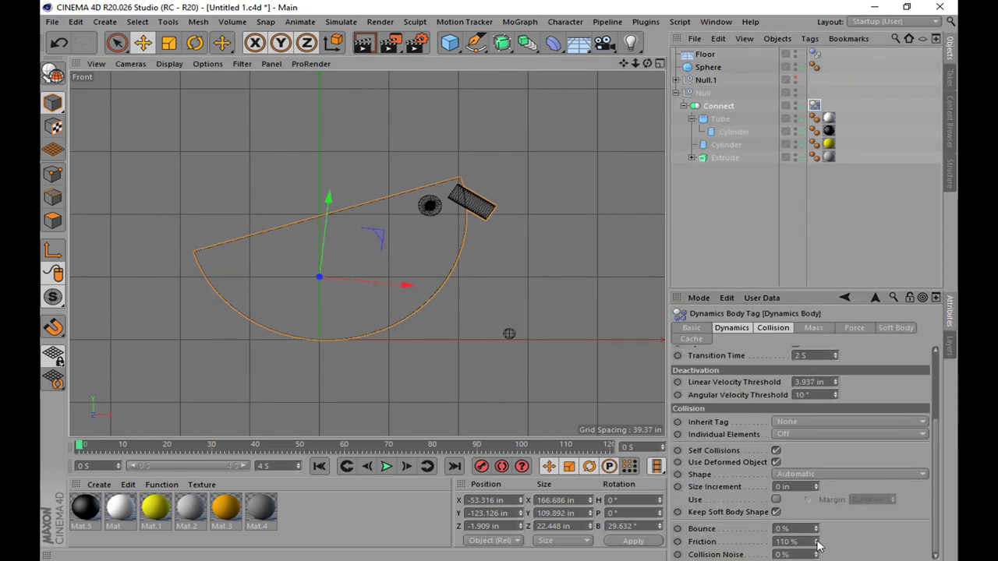
click(387, 466)
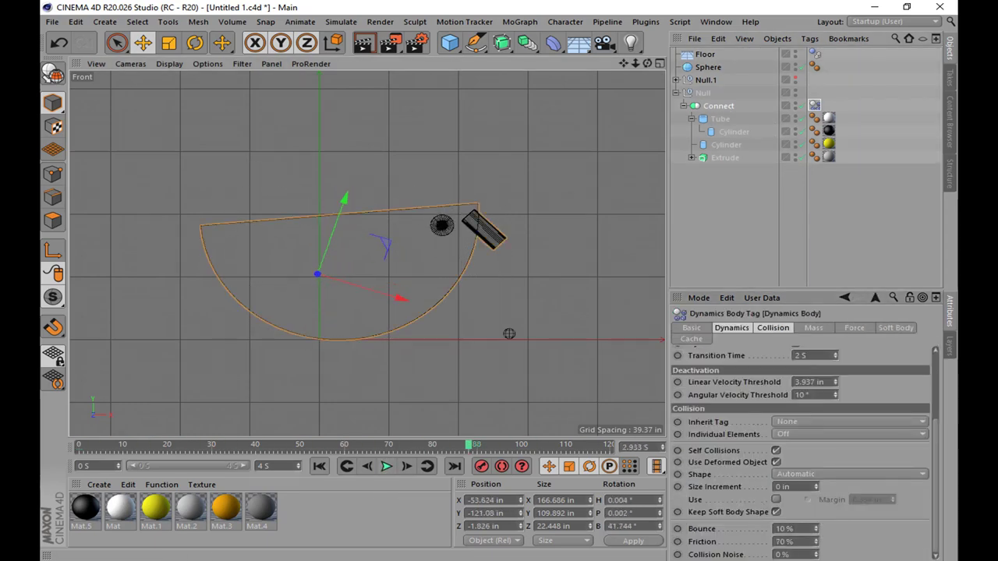
Tilt the Connect bird slightly less, replay, and return to the first frame
click(195, 43)
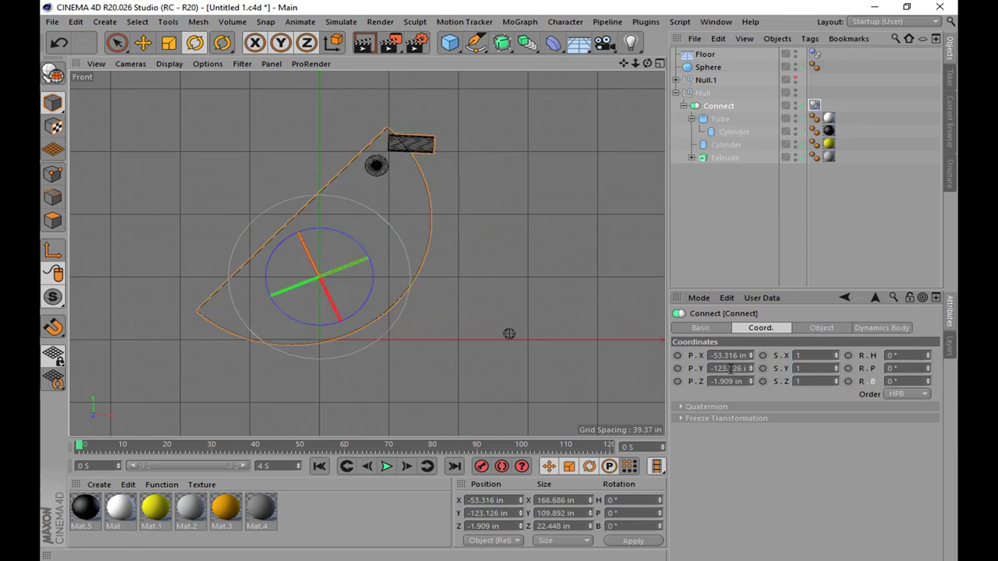
scroll(322, 271, up, 5)
drag(316, 314, 321, 319)
scroll(356, 304, down, 4)
key(e)
click(386, 466)
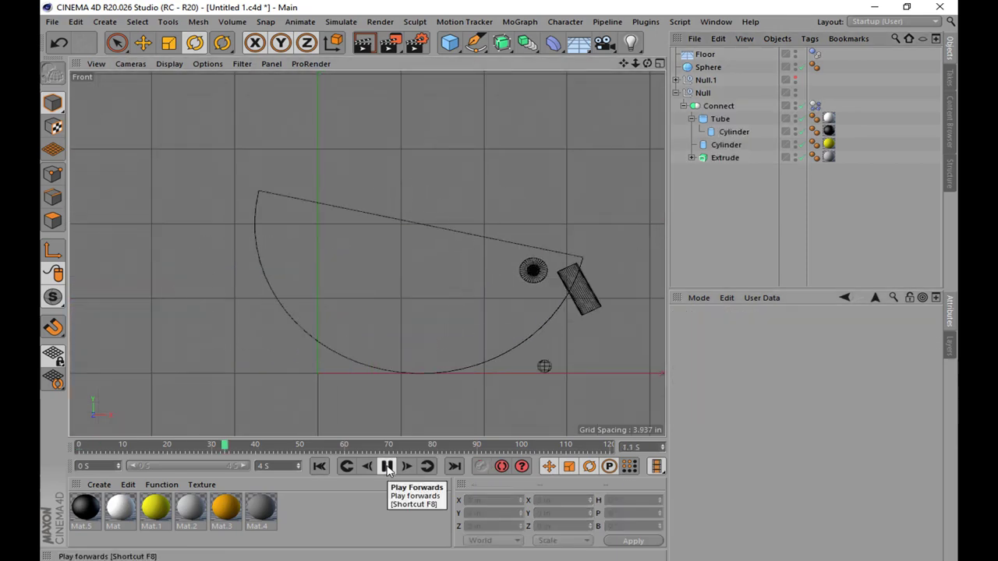
click(388, 466)
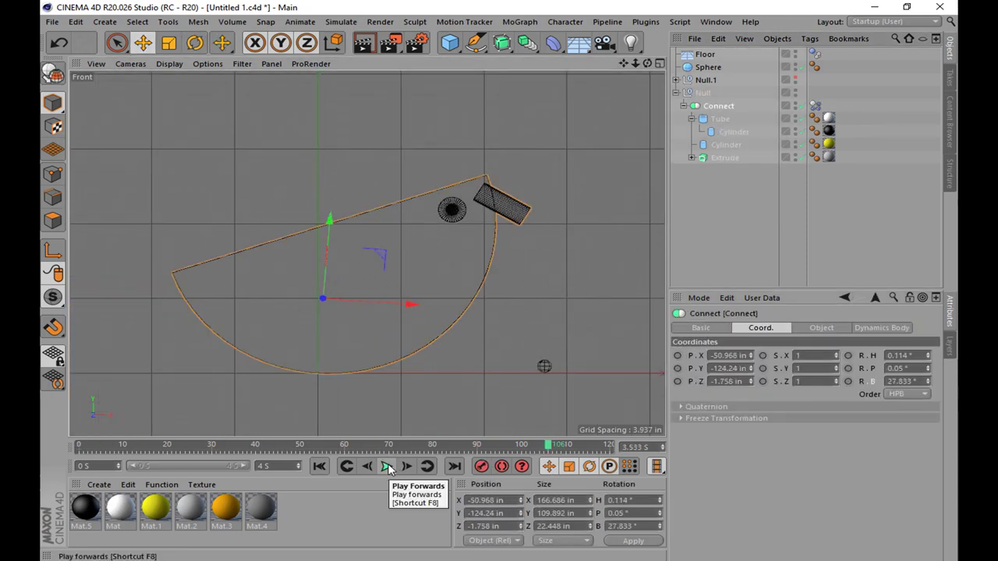
key(shift+f)
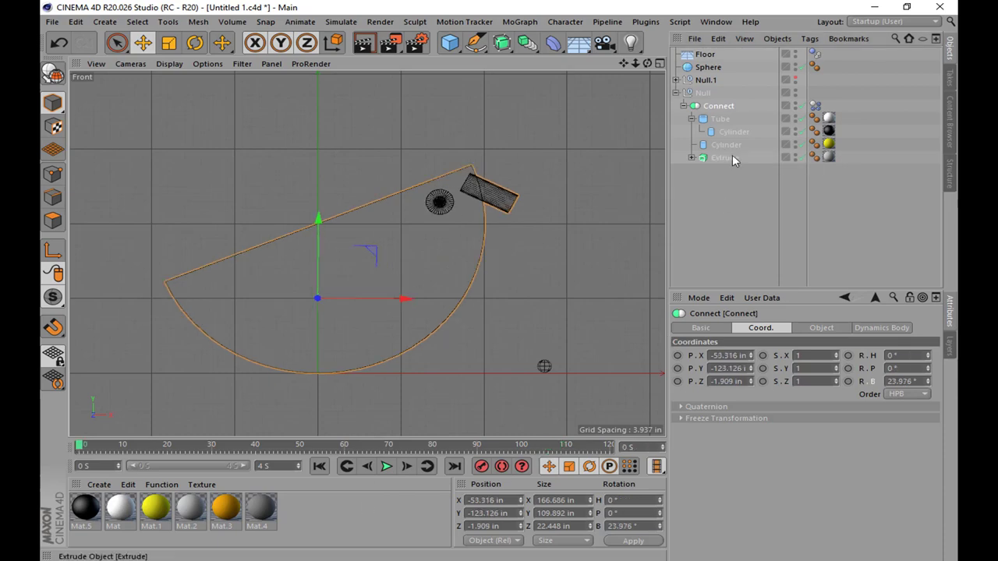
Set the dynamics body's Linear Velocity Threshold to 0.937 in
click(815, 105)
scroll(920, 450, down, 3)
drag(835, 407, 835, 421)
click(386, 467)
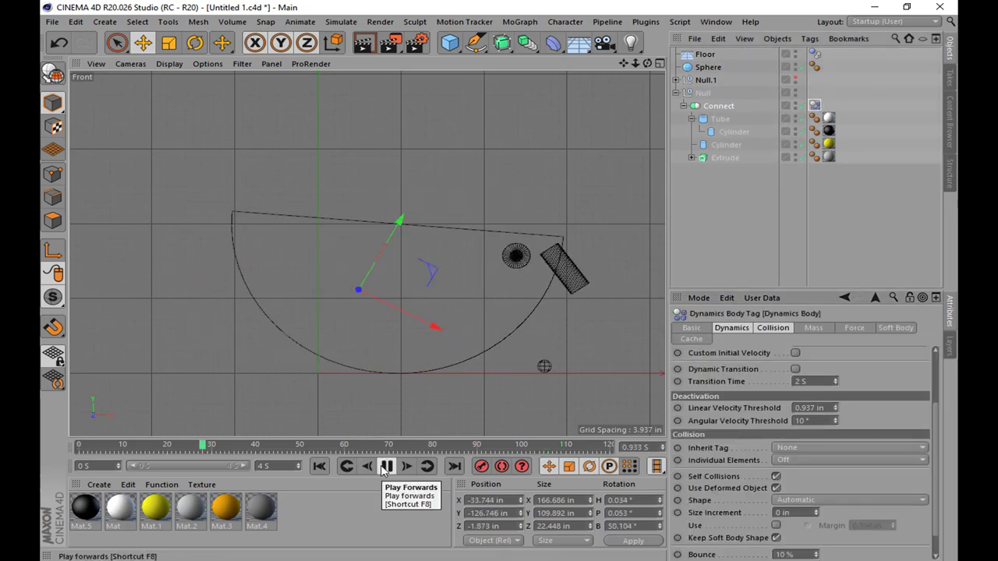
click(386, 466)
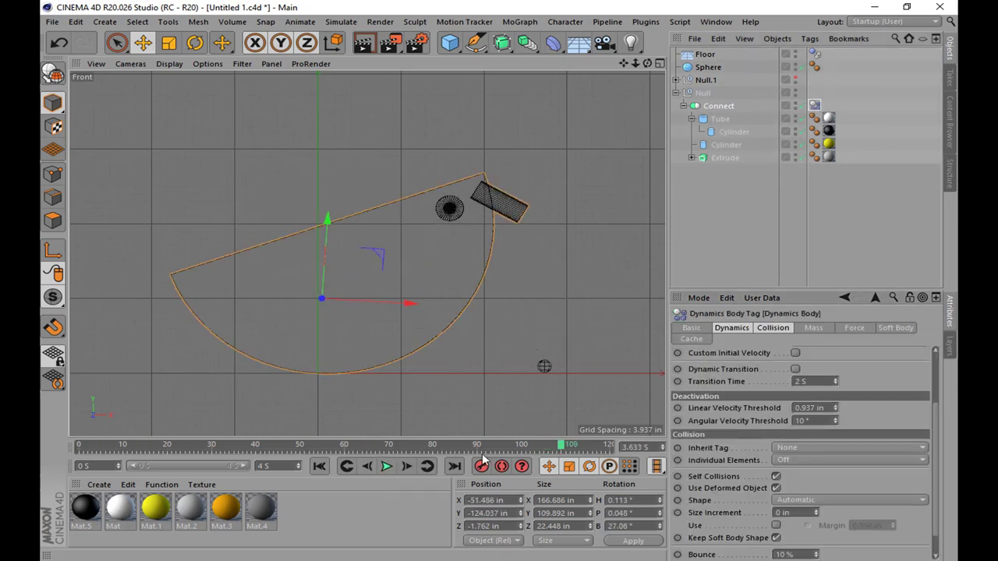
click(320, 467)
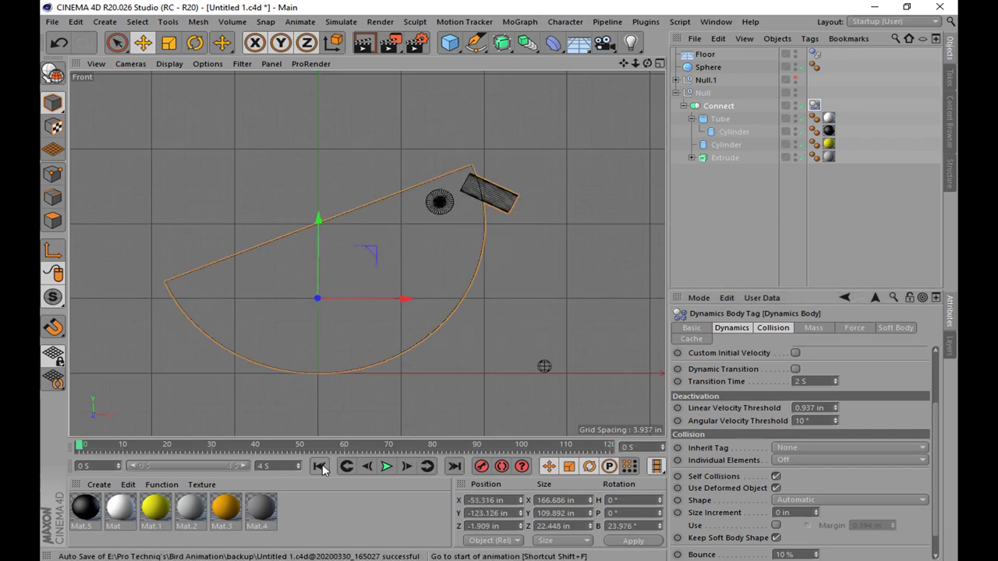
Replay the simulation from frame 11, then rewind and switch to the perspective view
drag(84, 449, 122, 468)
click(386, 466)
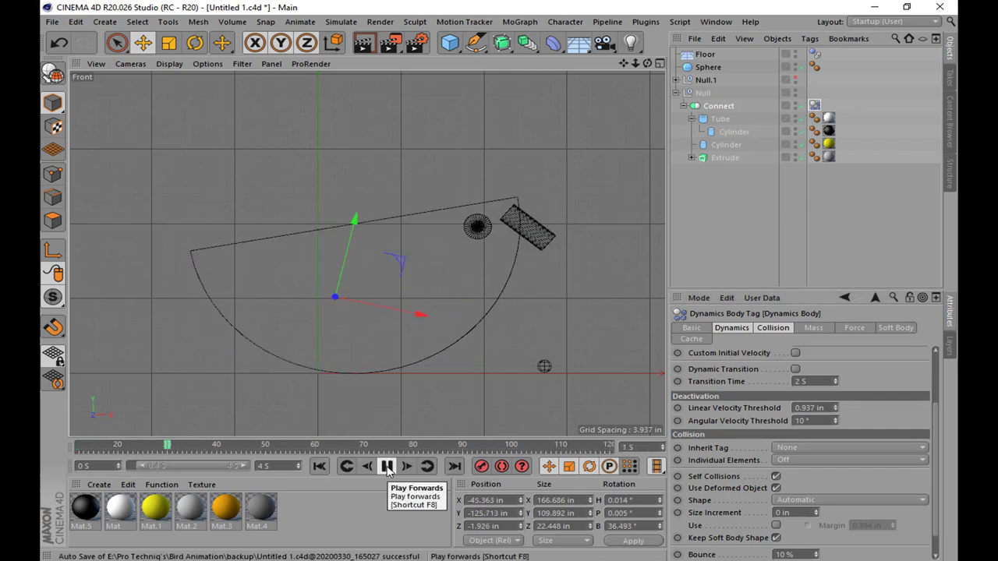
scroll(389, 337, down, 3)
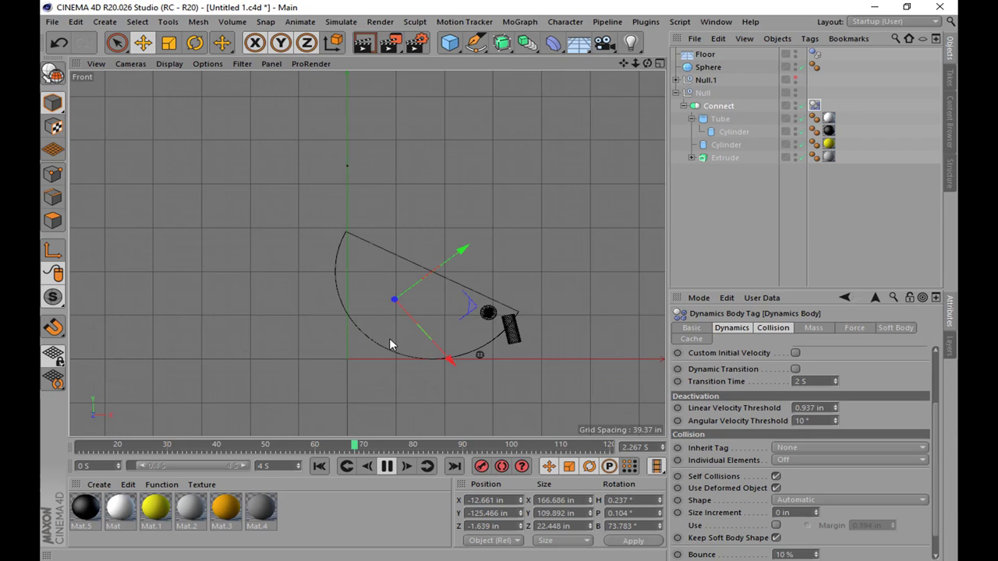
click(327, 464)
key(F1)
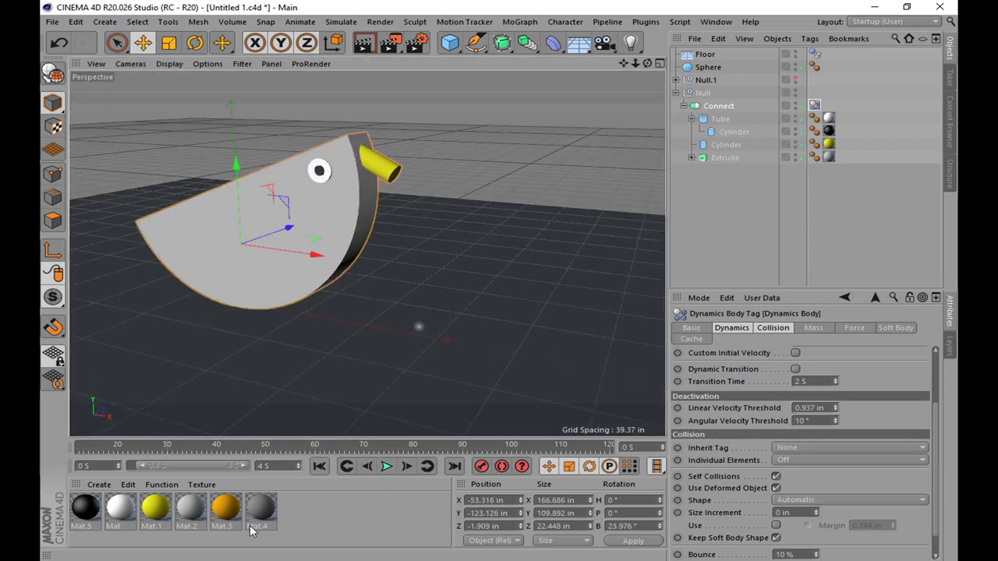
Duplicate the bird and turn the copy about -141.6° so it faces the first beak to beak
alt+drag(391, 333, 404, 305)
click(421, 289)
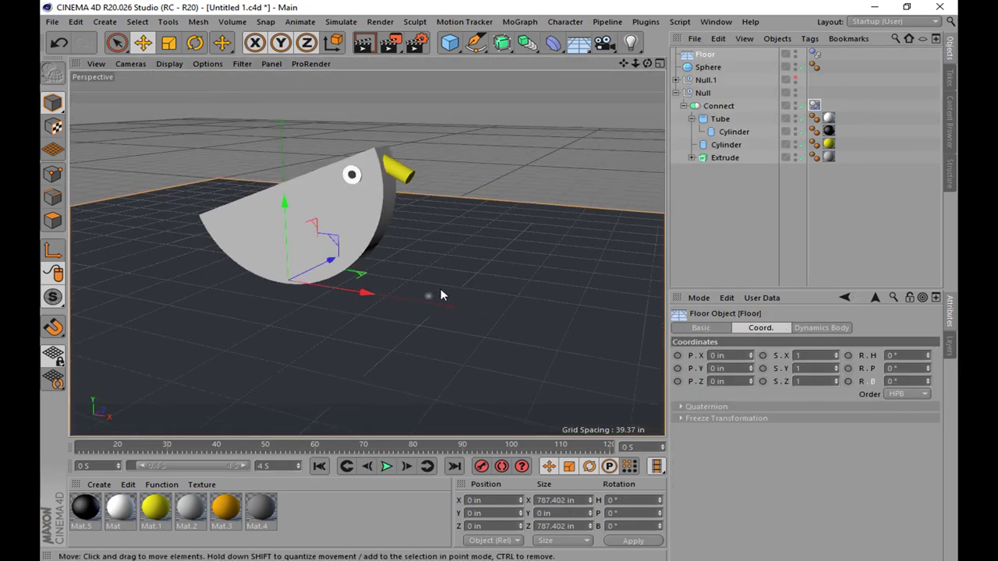
key(F5)
key(F2)
click(710, 106)
key(r)
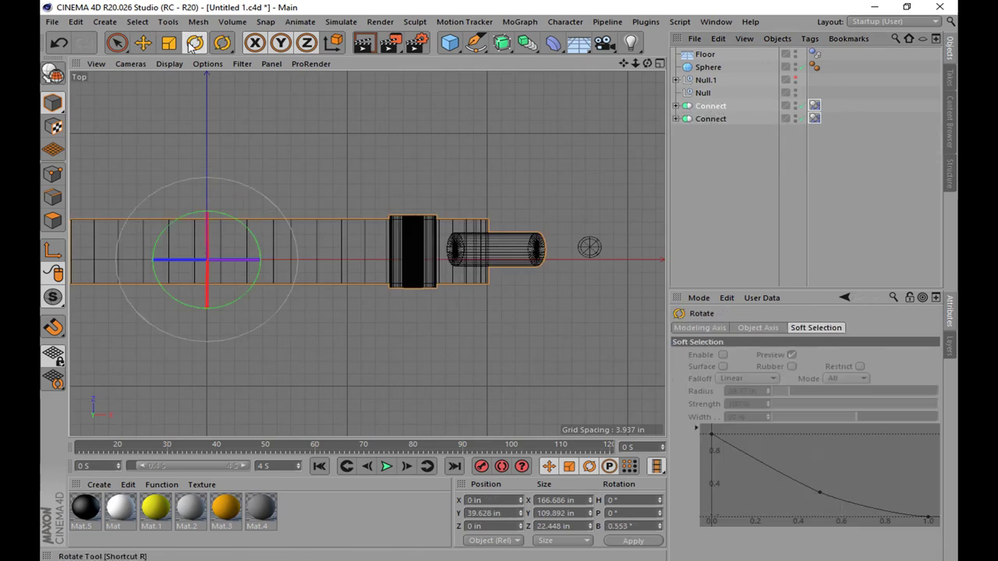
scroll(323, 241, down, 5)
mouse_move(323, 241)
mouse_down()
mouse_move(238, 286)
mouse_move(244, 308)
mouse_move(356, 251)
mouse_move(564, 283)
mouse_move(552, 212)
mouse_up()
key(e)
Return to the single Perspective view and preview both birds rocking together
key(F1)
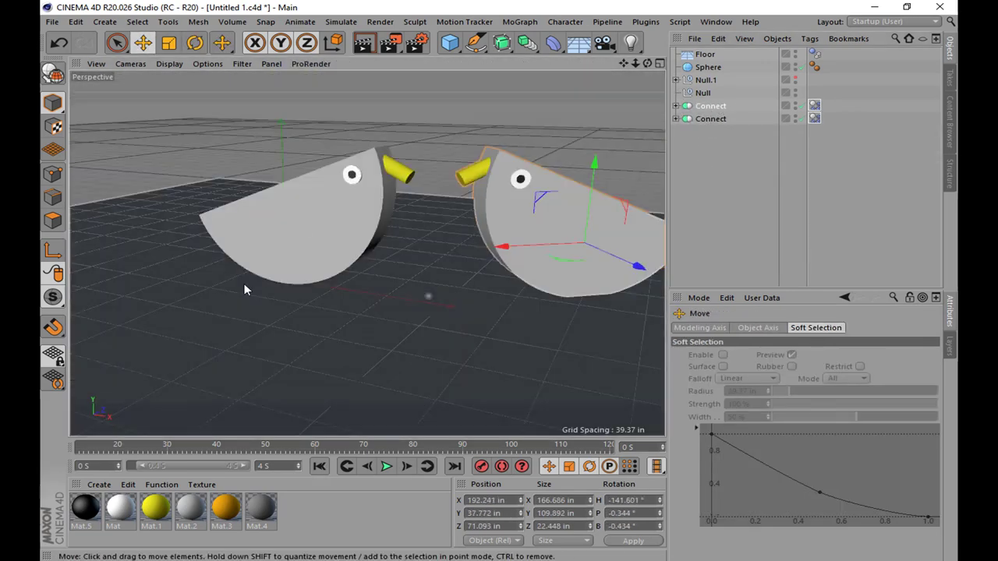
click(386, 467)
middle_click(570, 241)
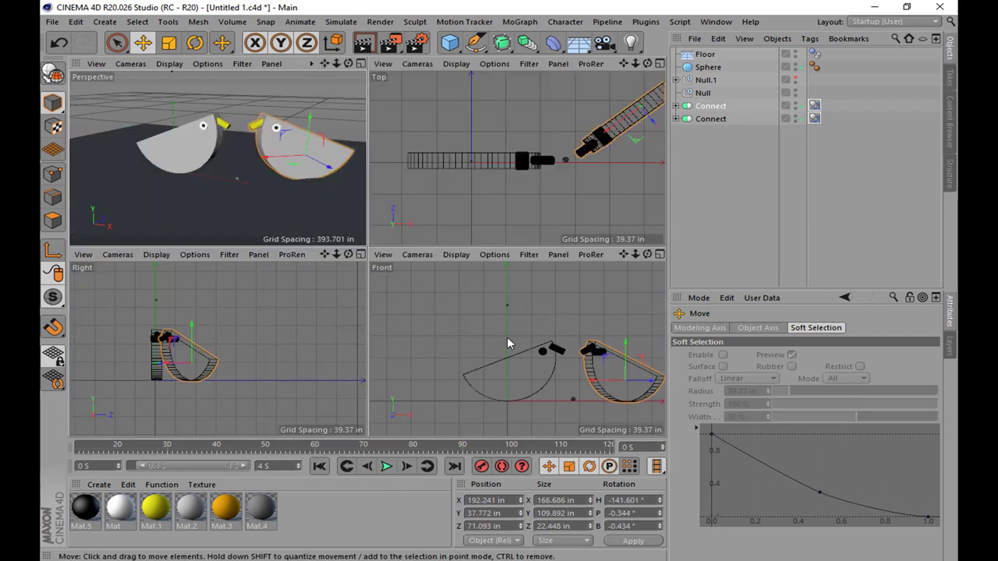
middle_click(508, 345)
scroll(537, 339, up, 3)
key(F1)
click(386, 466)
click(388, 466)
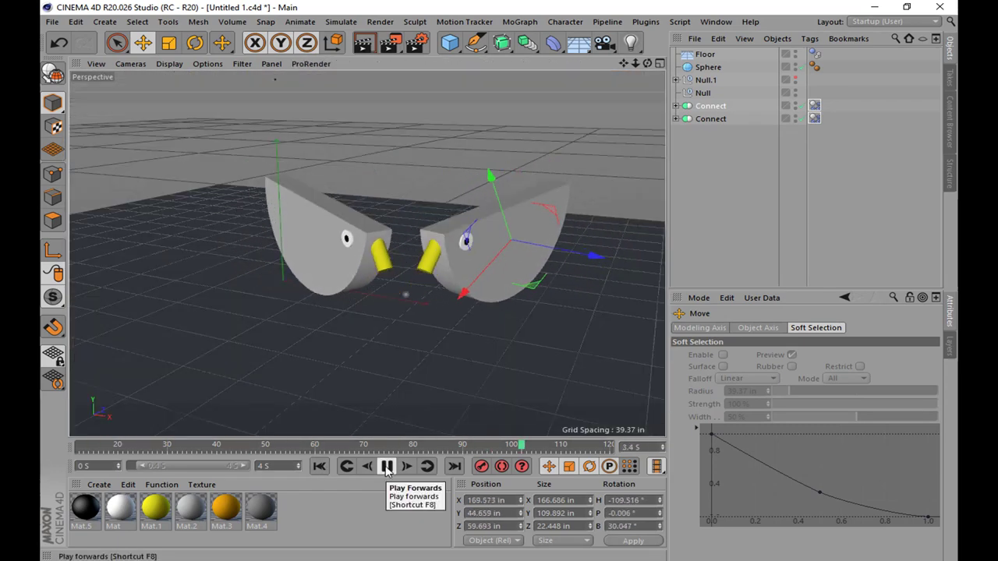
Place the ball at X 110.708 in, between both birds' beaks, and check playback
click(319, 466)
key(F2)
click(464, 257)
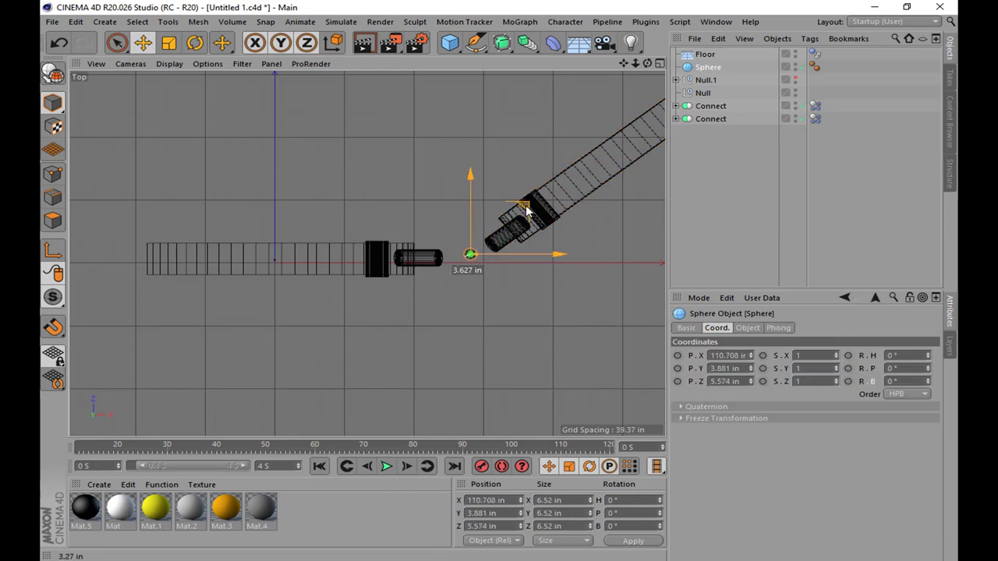
key(F1)
click(386, 466)
key(F2)
click(319, 467)
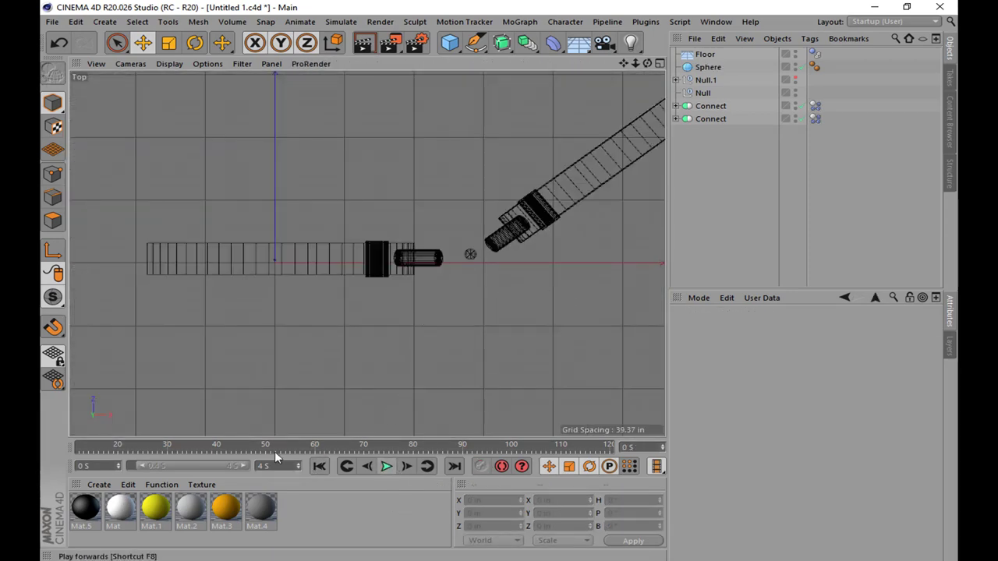
Select each bird's Connect group and nudge the second bird into place
click(628, 147)
click(319, 466)
key(F1)
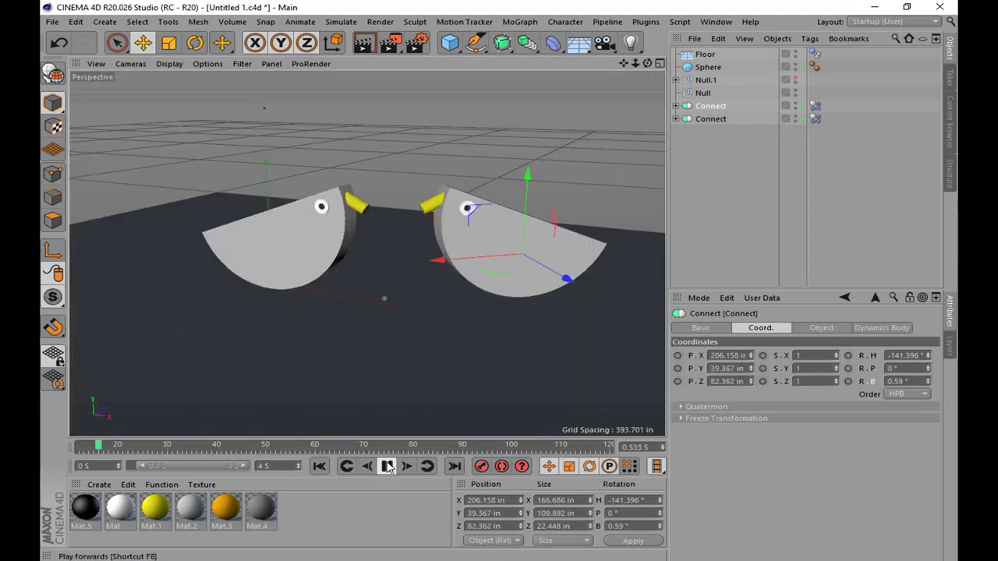
key(F2)
click(411, 267)
key(F1)
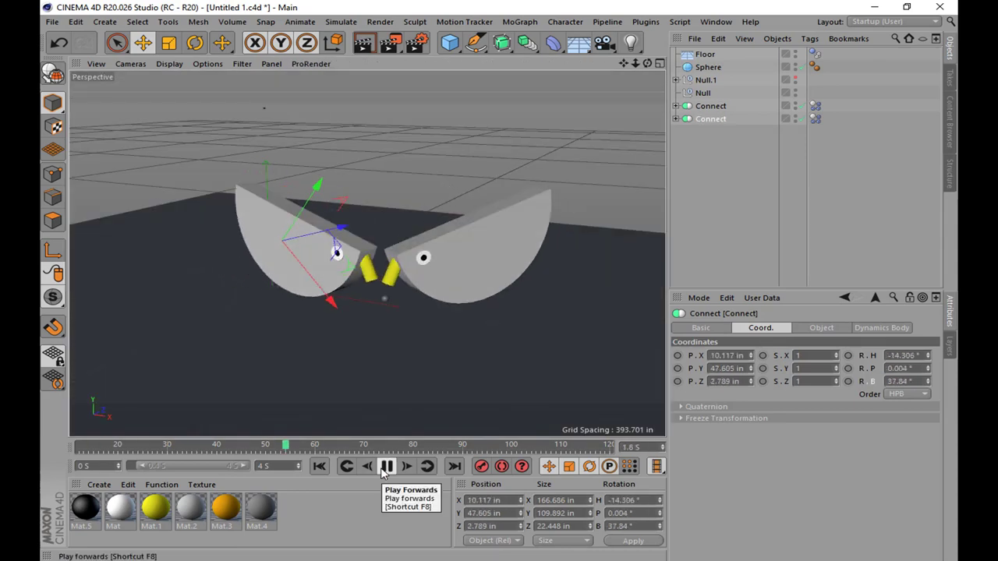
key(F2)
Replay the animation repeatedly from Top and Perspective views to review the birds rocking
click(386, 466)
key(F1)
key(F2)
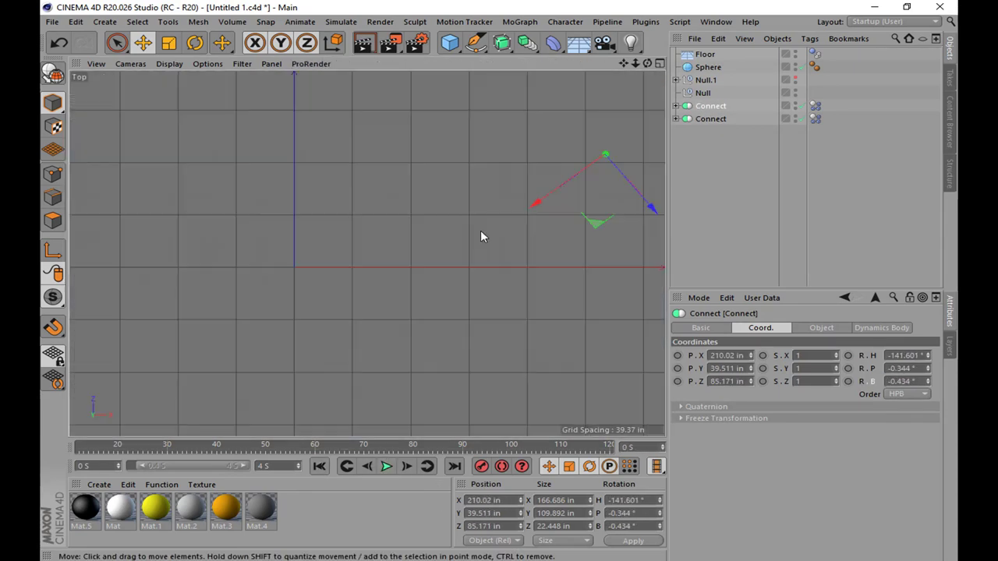
key(F1)
key(F2)
click(386, 467)
click(386, 466)
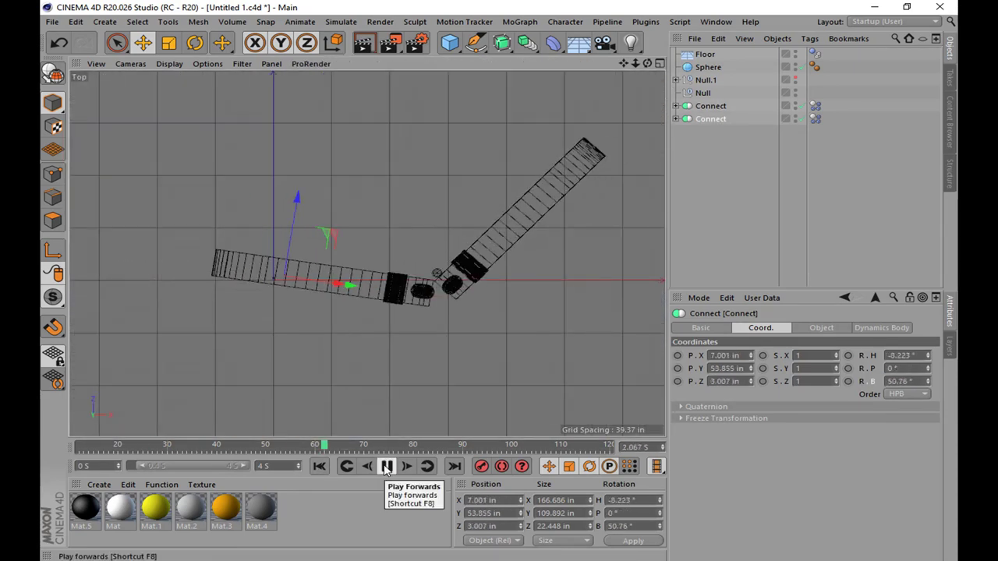
click(386, 467)
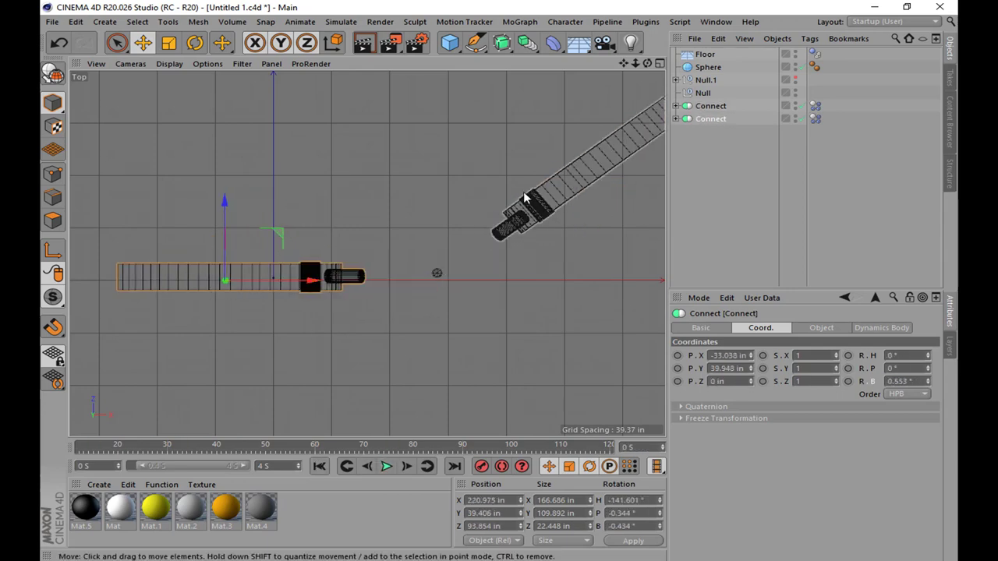
click(386, 466)
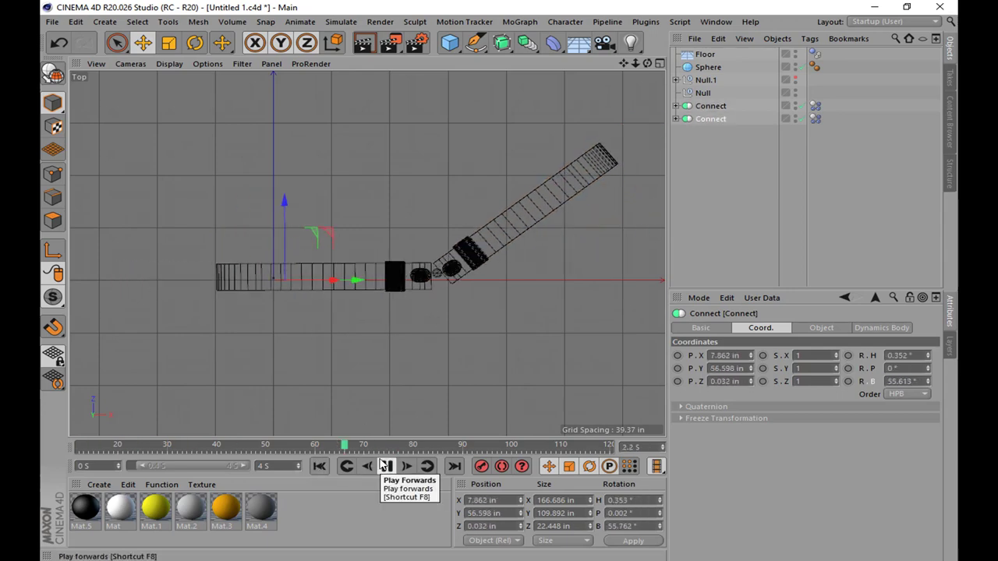
key(F5)
key(F1)
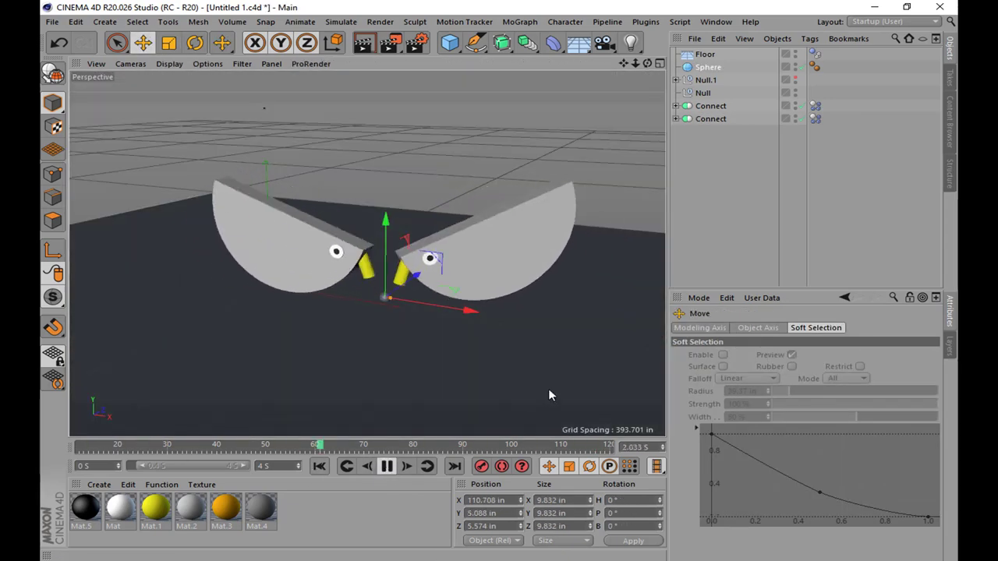
Delete Null.1 and give both Extrudes start and end fillet caps, 5 steps, 0.5 in radius
click(706, 80)
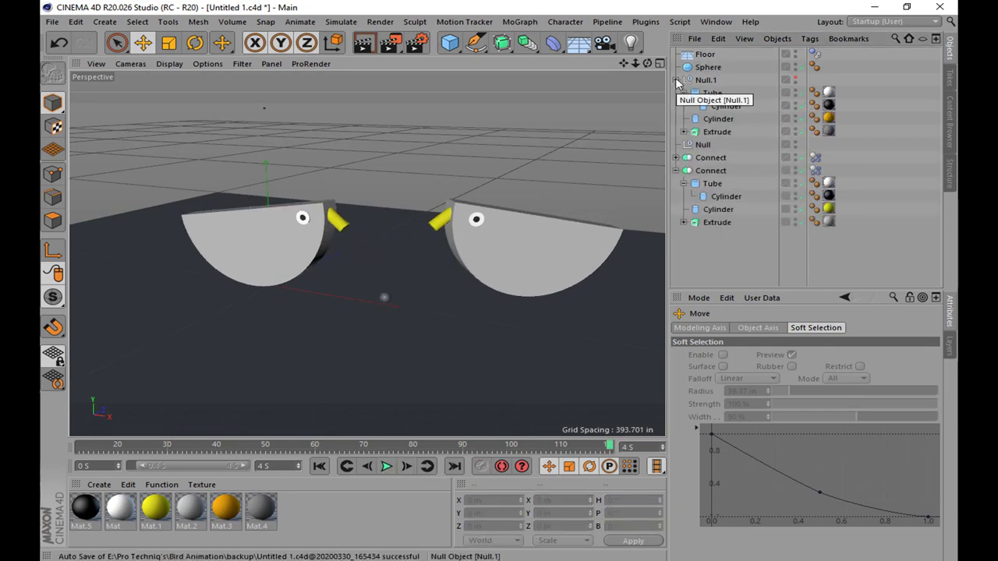
key(Delete)
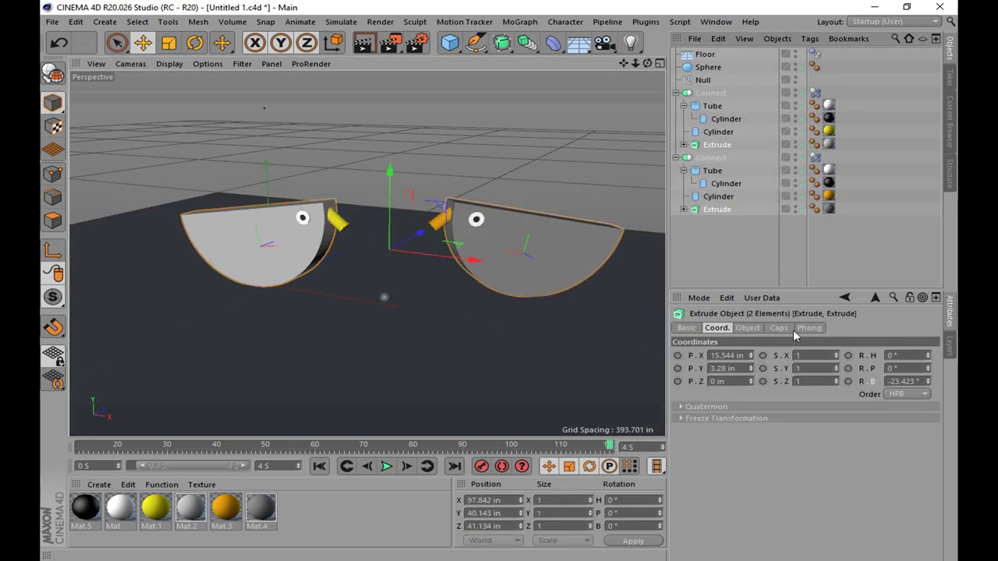
click(865, 393)
click(819, 443)
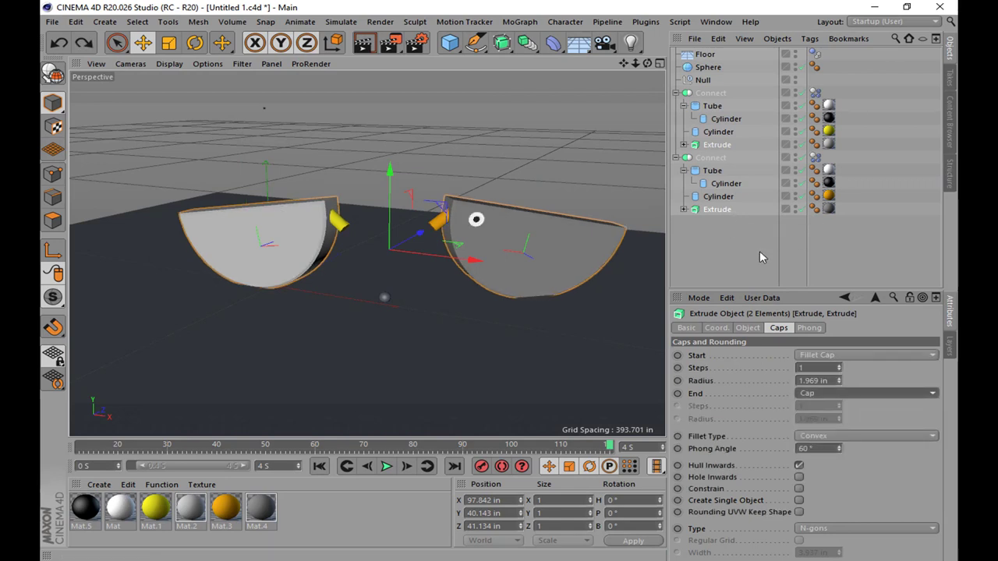
text(0.5)
key(Return)
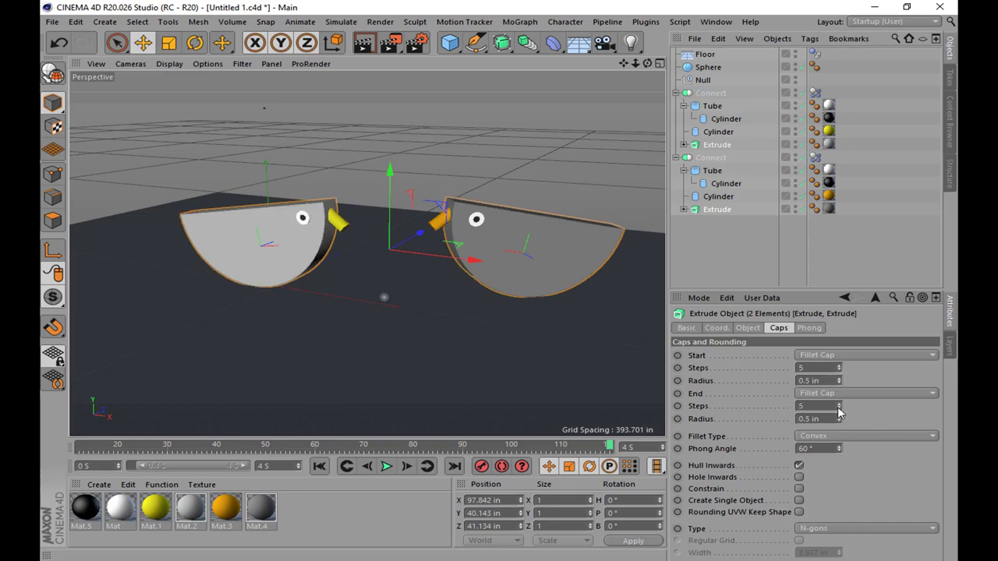
Deselect the extrusions and select the floor
click(347, 286)
scroll(347, 287, up, 3)
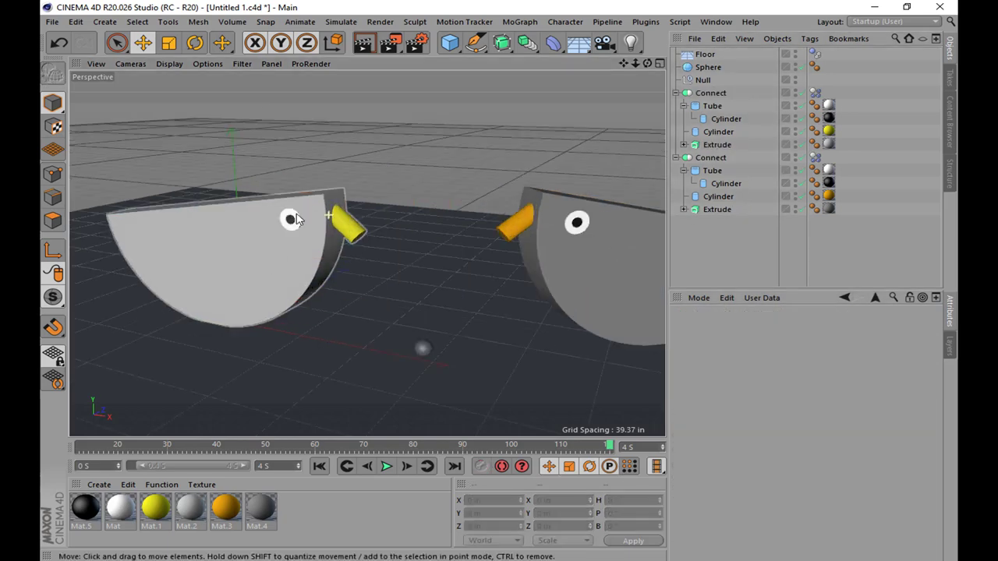
scroll(347, 287, down, 2)
click(343, 287)
Load the Basic Tech Product preset from the Light Kit Pro 3 browser
click(645, 21)
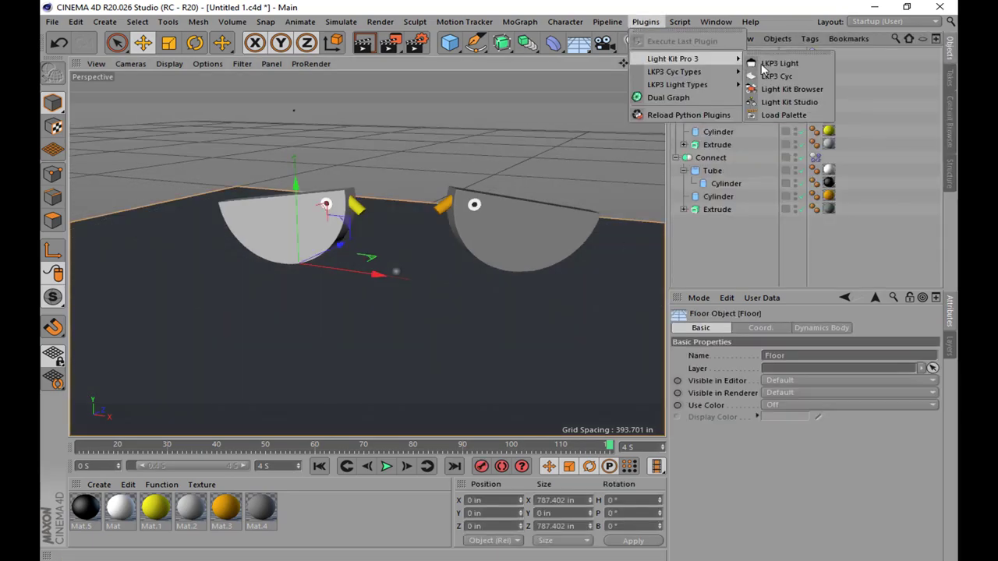
click(789, 102)
key(ctrl+z)
click(645, 22)
click(790, 89)
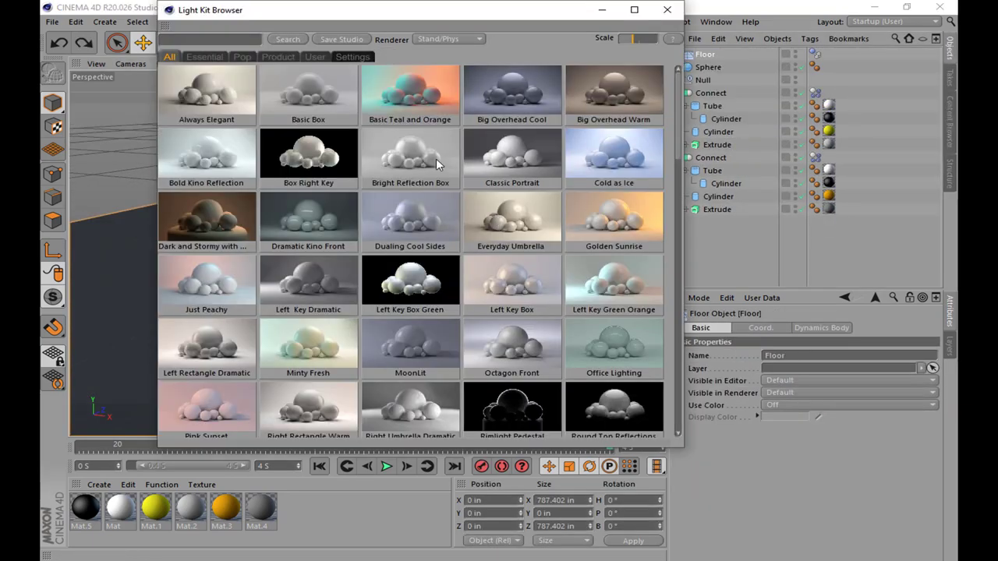
scroll(530, 312, down, 5)
scroll(524, 331, down, 5)
scroll(524, 331, down, 2)
double_click(445, 337)
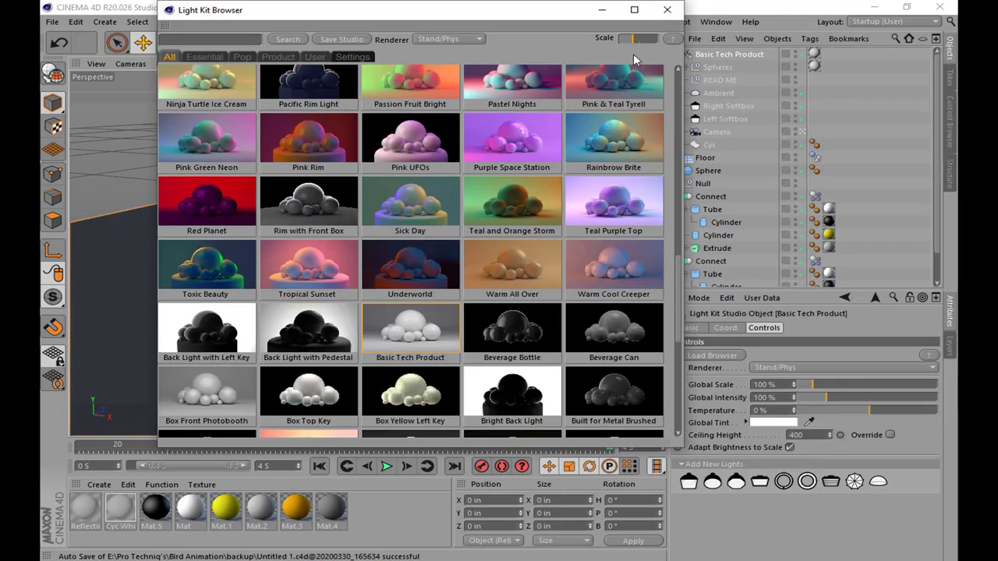
Remove the sample spheres and READ ME note, and enlarge the studio's Global Scale
click(717, 67)
key(Delete)
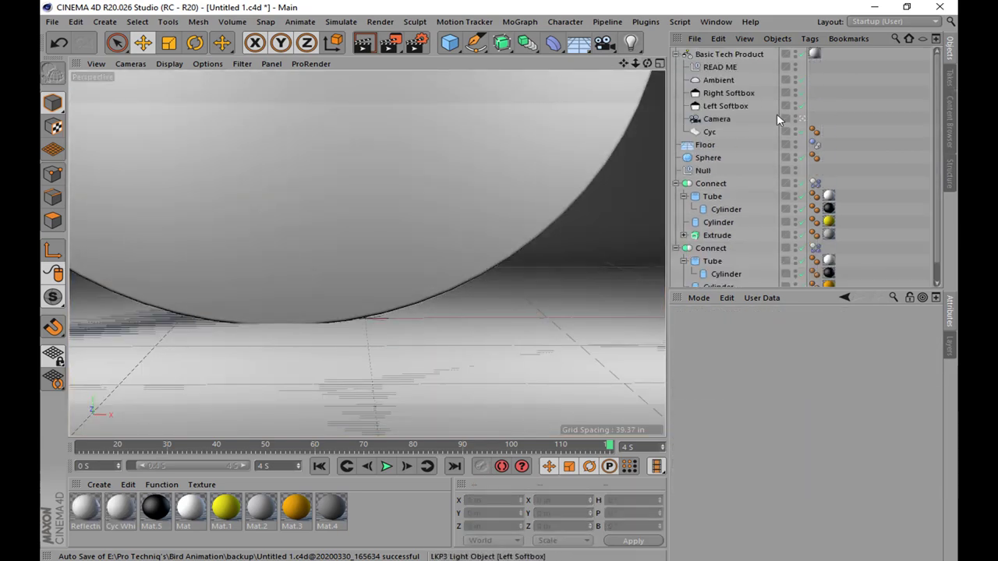
click(802, 119)
click(325, 249)
click(724, 54)
key(t)
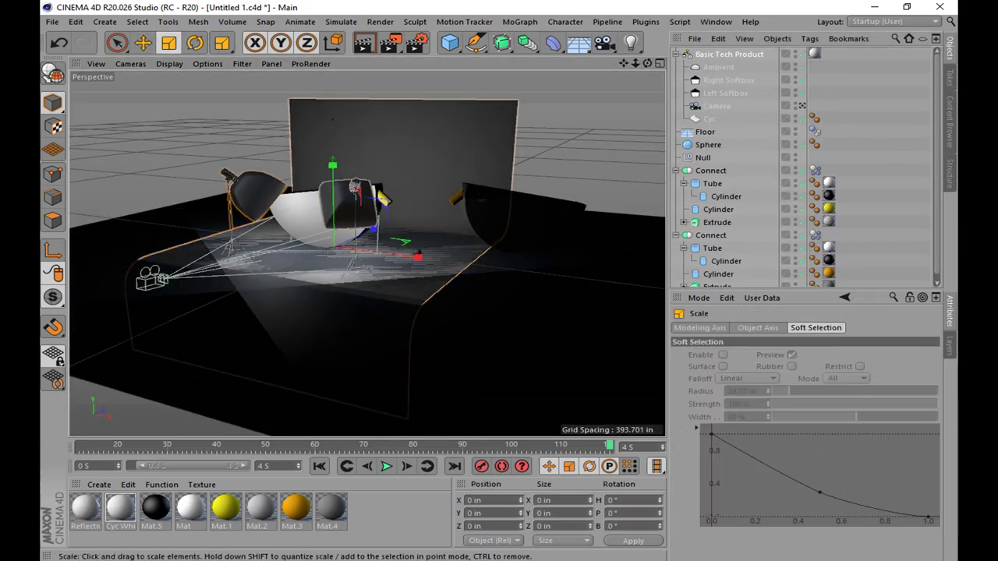
drag(405, 203, 523, 160)
Inspect the softboxes and studio from Top and Perspective views, selecting both softboxes
click(728, 79)
middle_click(470, 225)
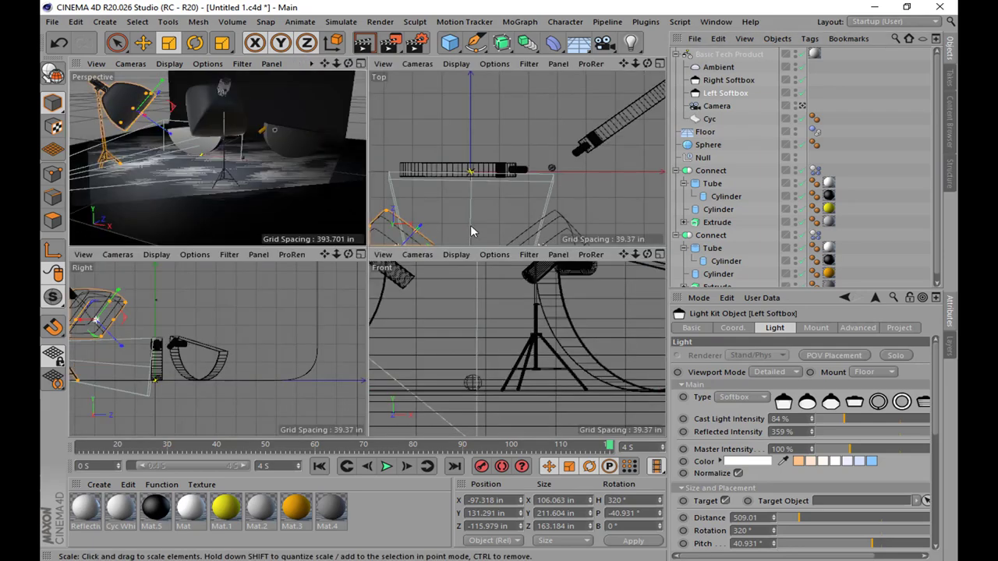
middle_click(470, 225)
click(718, 67)
scroll(286, 308, down, 3)
click(286, 308)
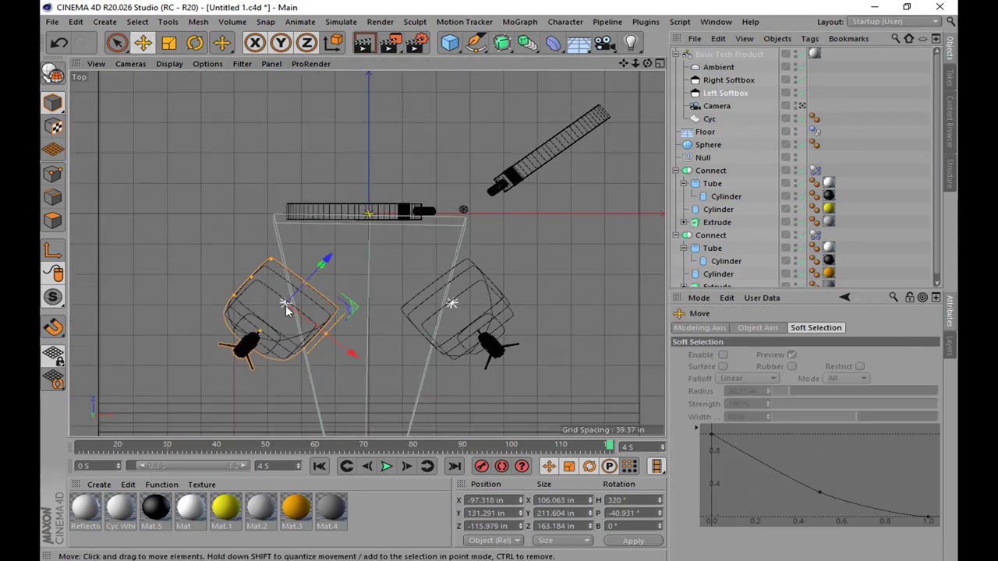
click(493, 315)
click(379, 263)
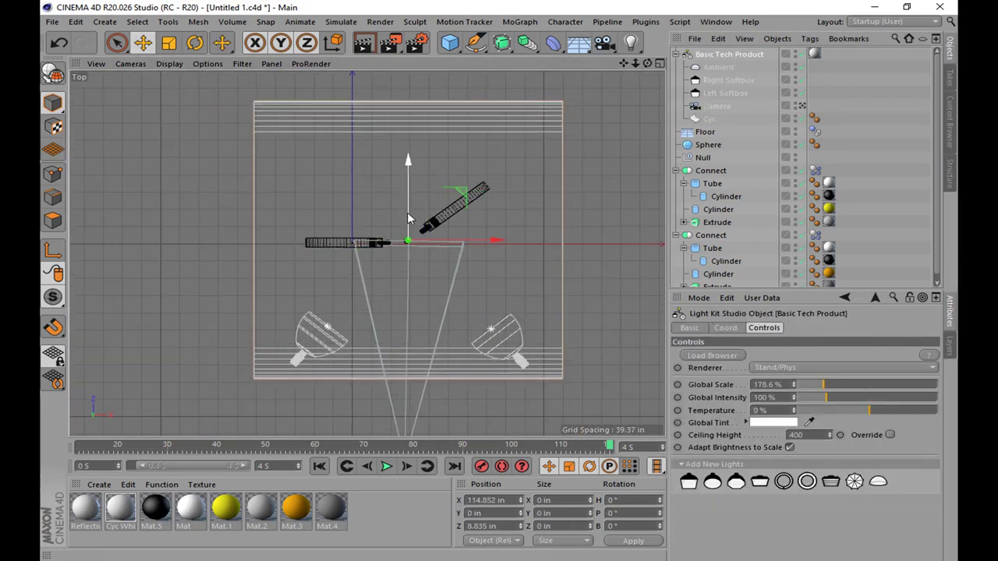
key(F1)
click(554, 218)
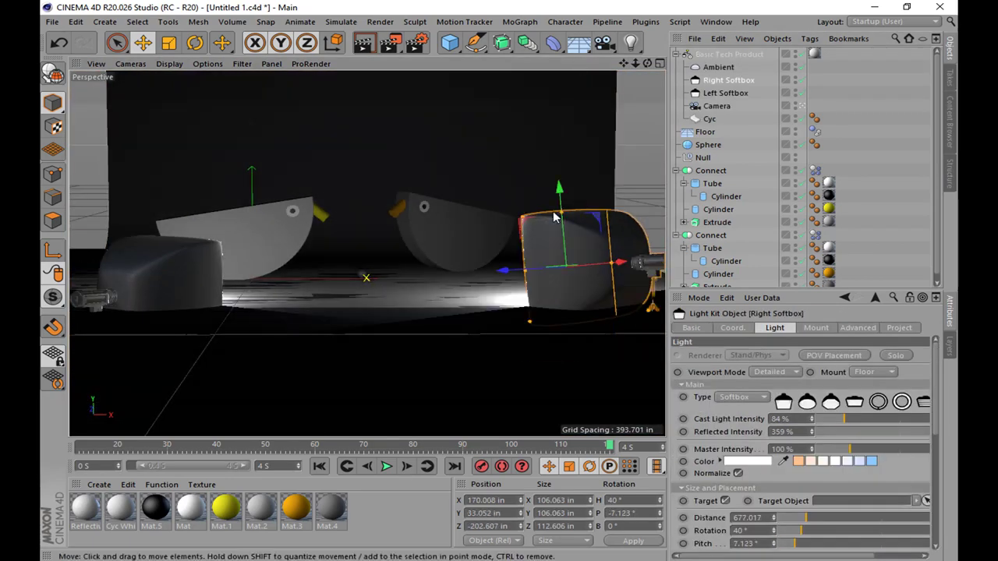
shift+click(195, 140)
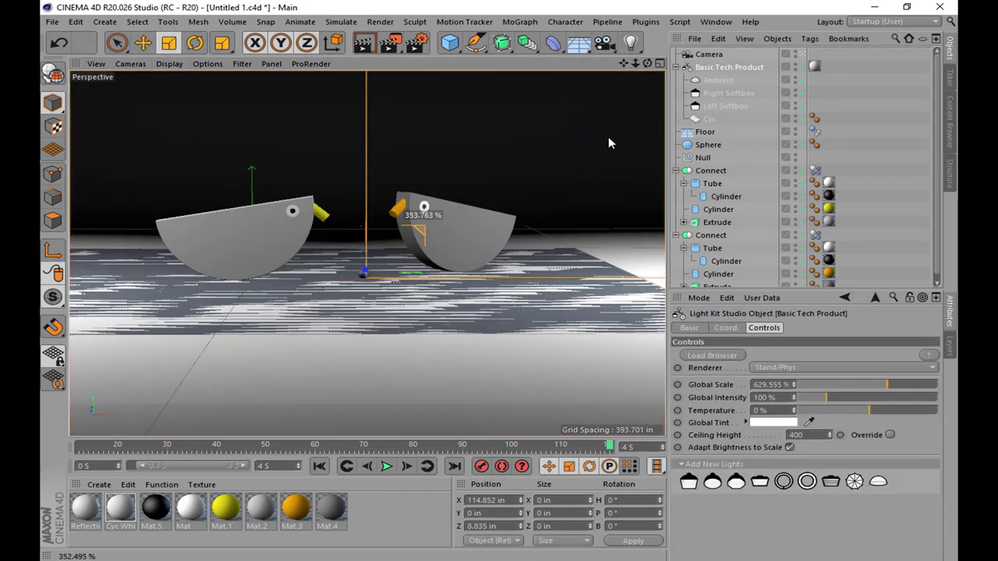
Give the cyc a dynamics body tag and the floor a compositing tag
click(708, 118)
right_click(708, 119)
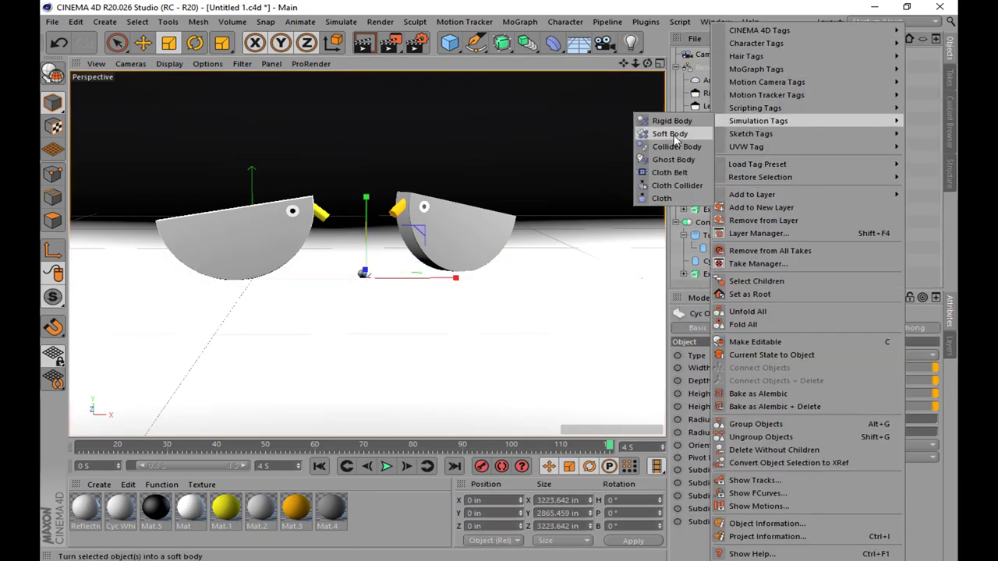
click(675, 139)
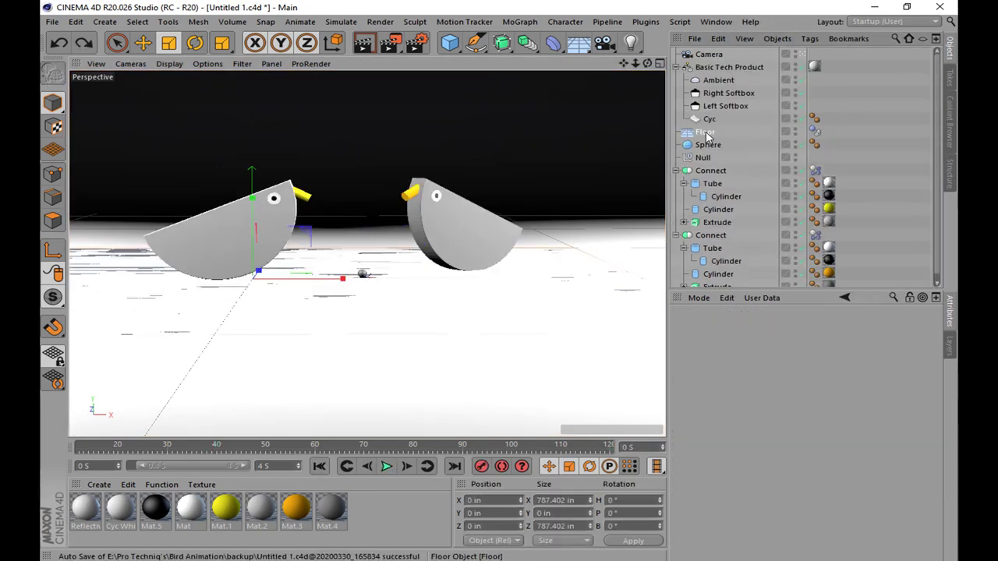
right_click(707, 137)
click(651, 109)
click(387, 466)
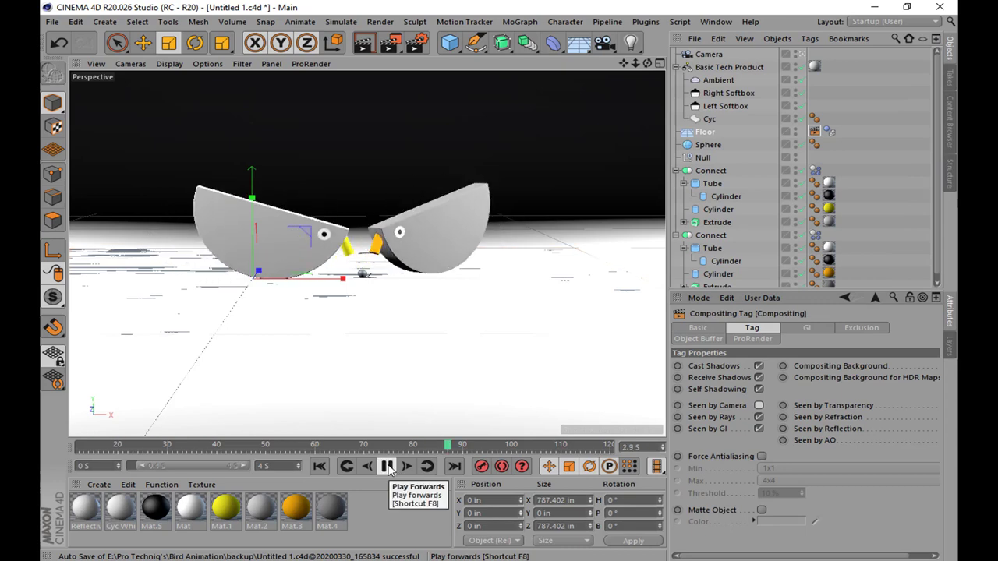
Add a Reflection (Legacy) reflectance layer to the Mat.4 bird material
click(233, 244)
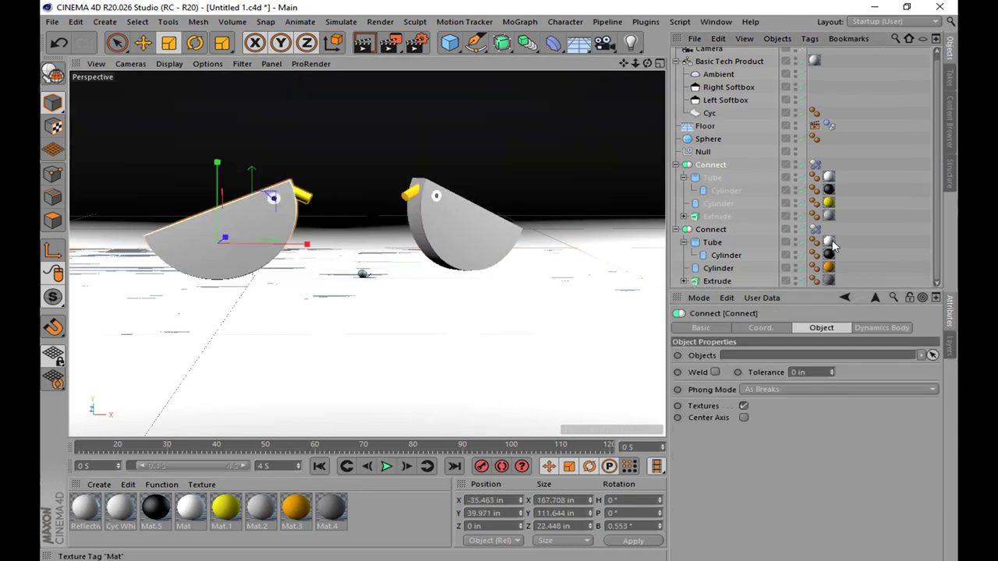
double_click(828, 216)
click(304, 270)
click(369, 158)
click(490, 294)
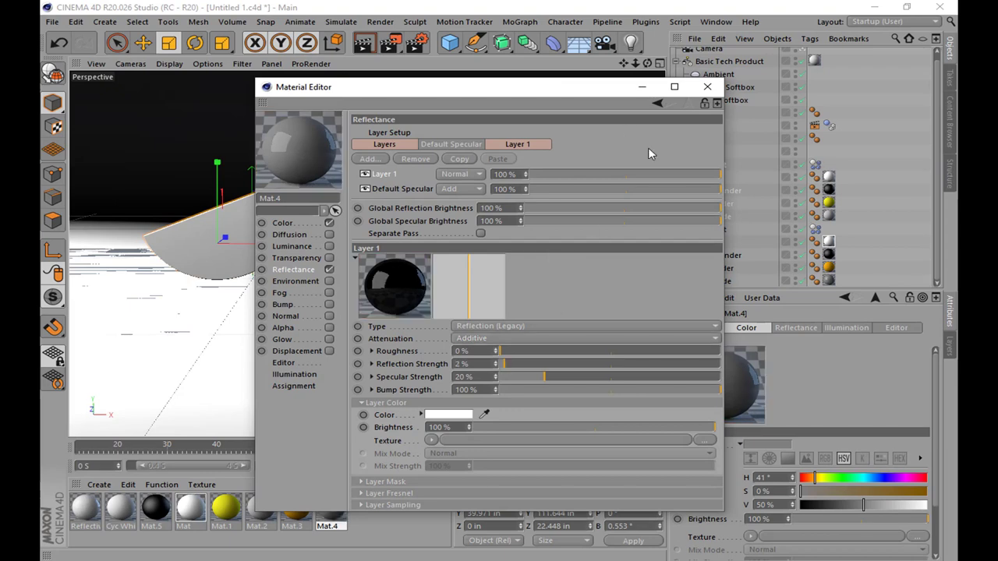
click(714, 91)
Add a Reflection (Legacy) layer to Mat.2 and preview the animation
click(828, 217)
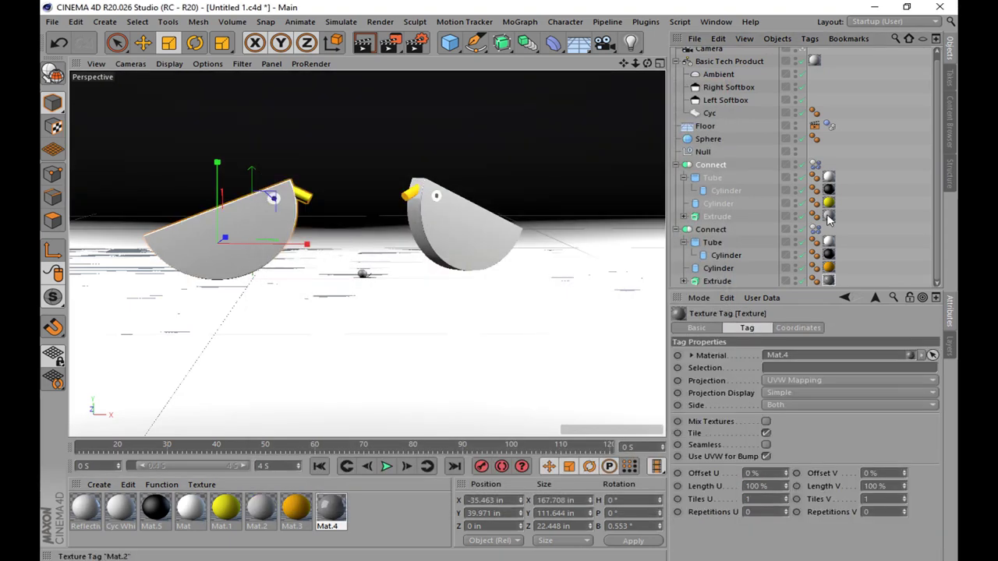
double_click(828, 216)
click(369, 158)
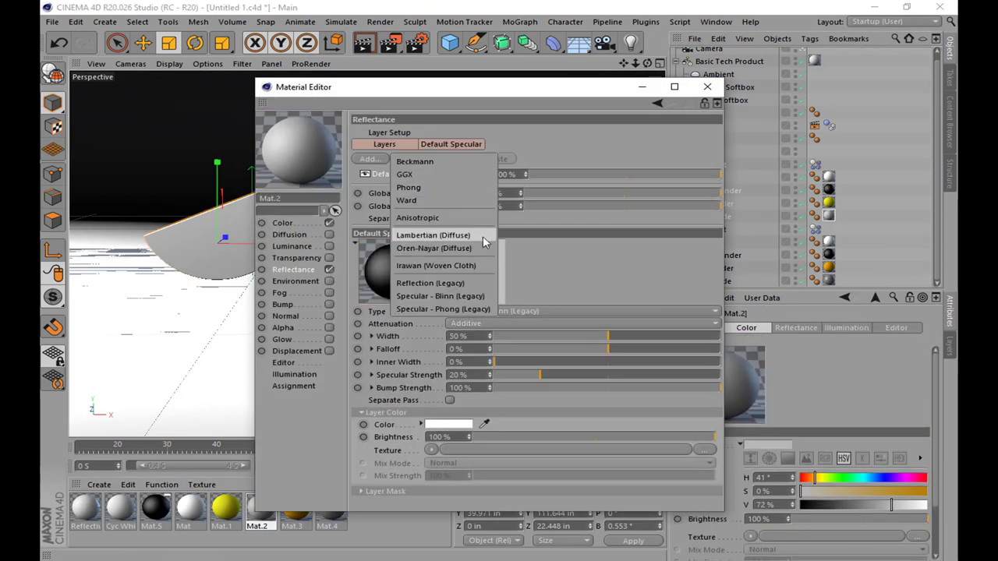
click(467, 281)
click(722, 86)
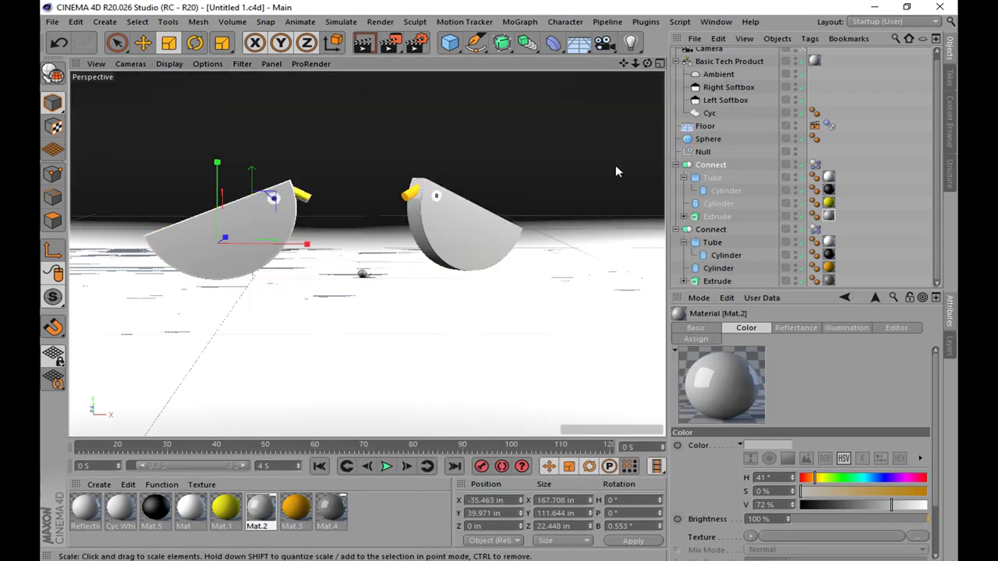
click(384, 466)
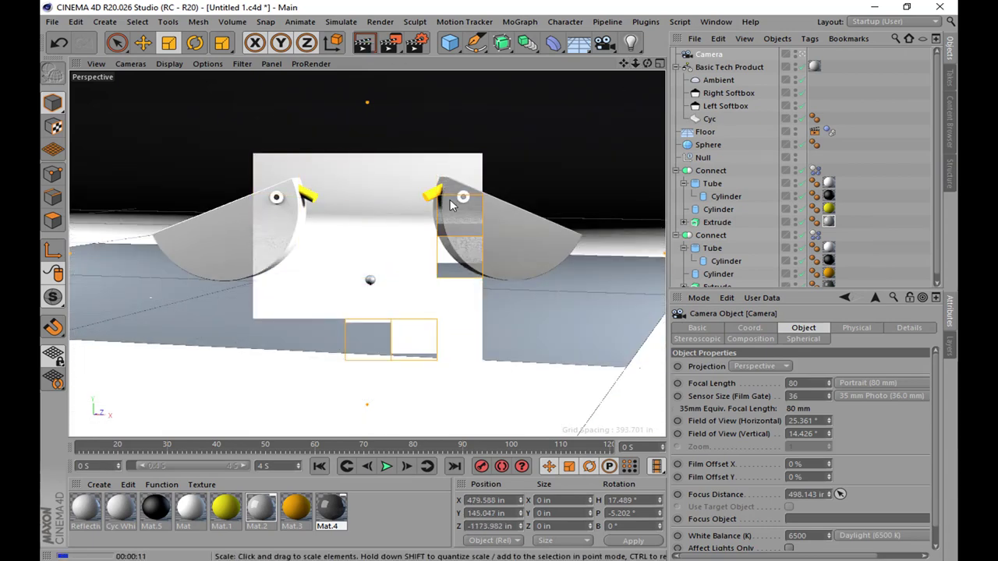
Set Mat.4's reflection layer Fresnel to Dielectric
double_click(327, 510)
click(294, 269)
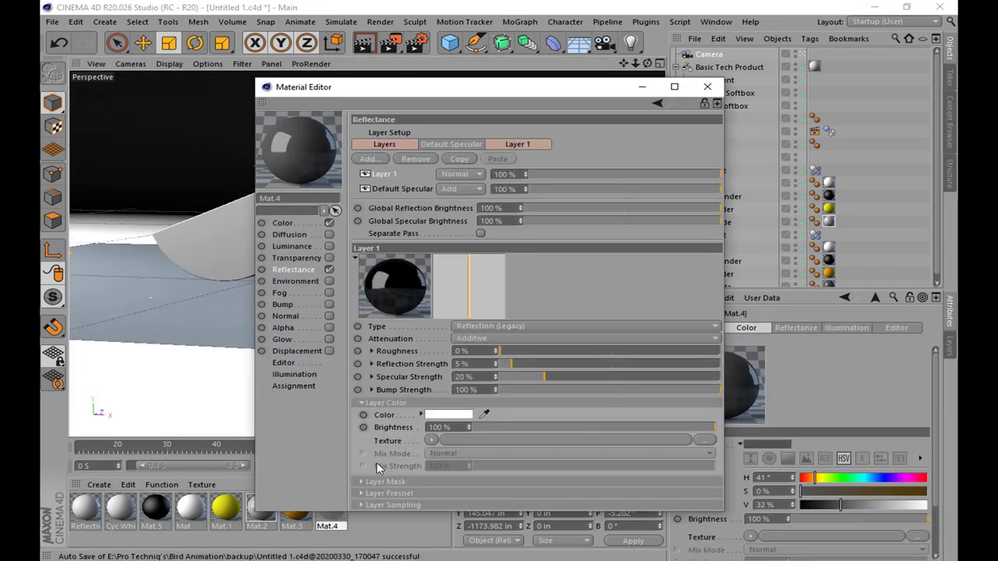
scroll(377, 462, down, 3)
click(467, 430)
click(440, 462)
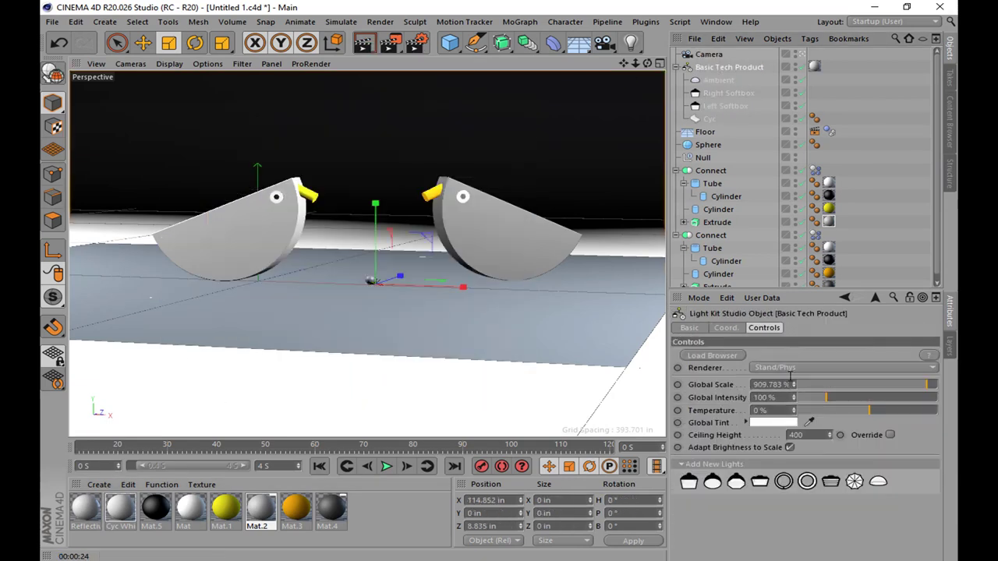
Lower the light kit's Global Intensity to 75% and re-render the view
drag(814, 397, 822, 400)
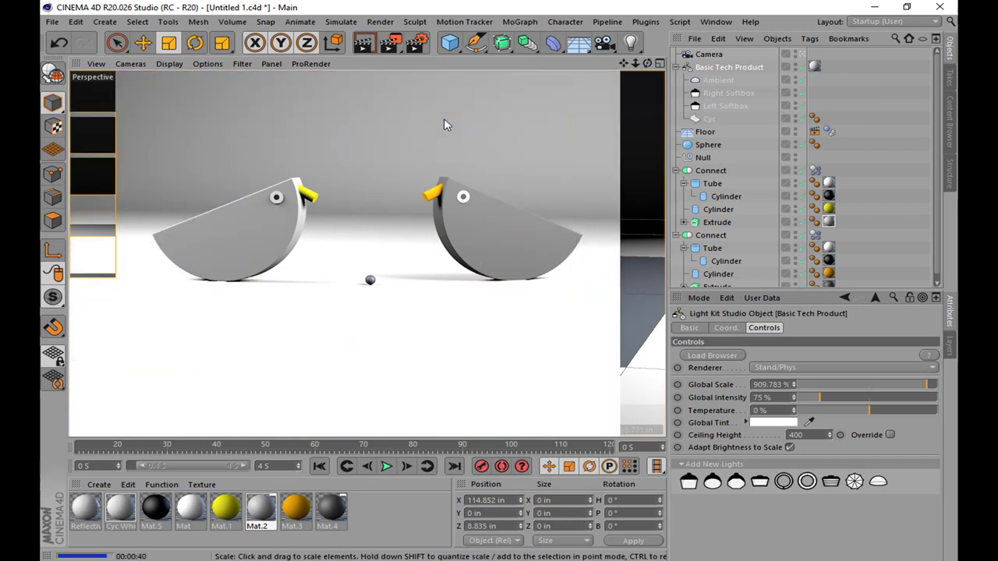
key(ctrl+r)
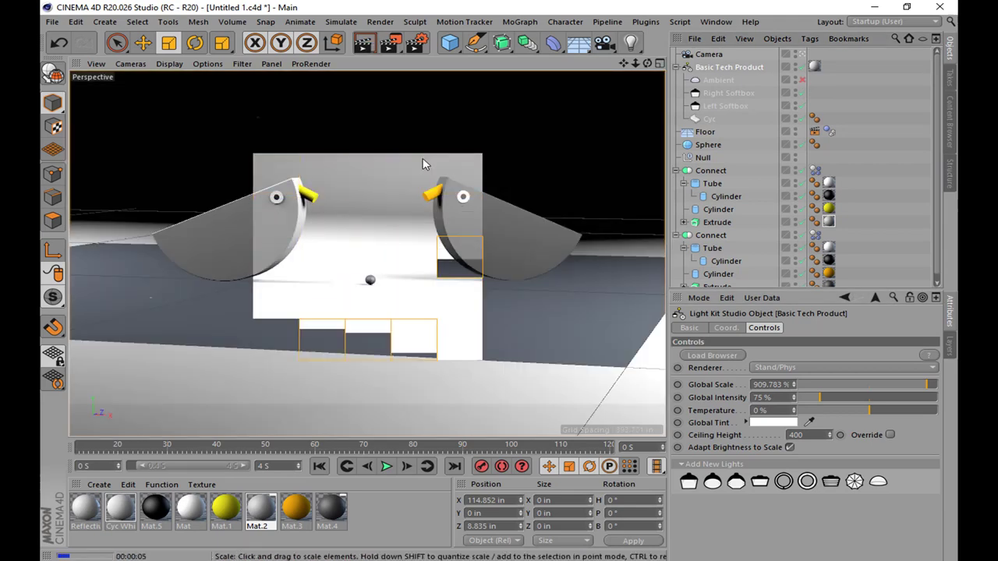
click(417, 43)
click(367, 43)
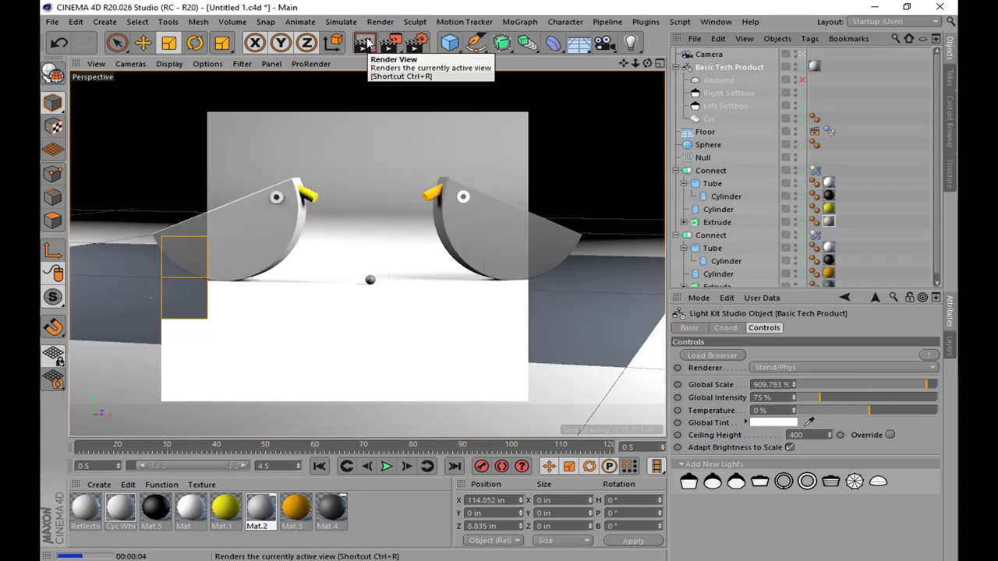
Enter a new output width in the Render Settings Output page
click(417, 43)
click(402, 76)
click(620, 90)
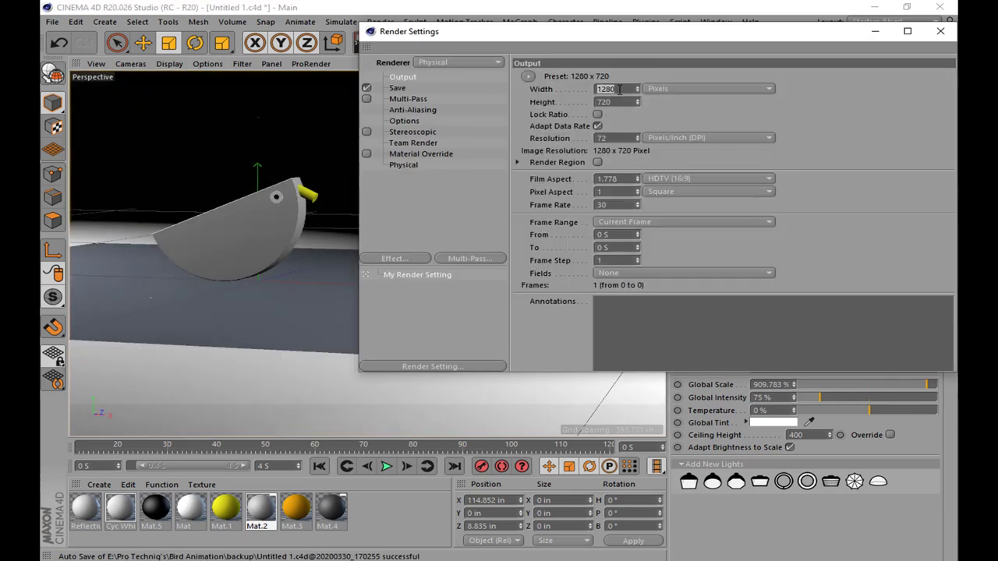
key(Return)
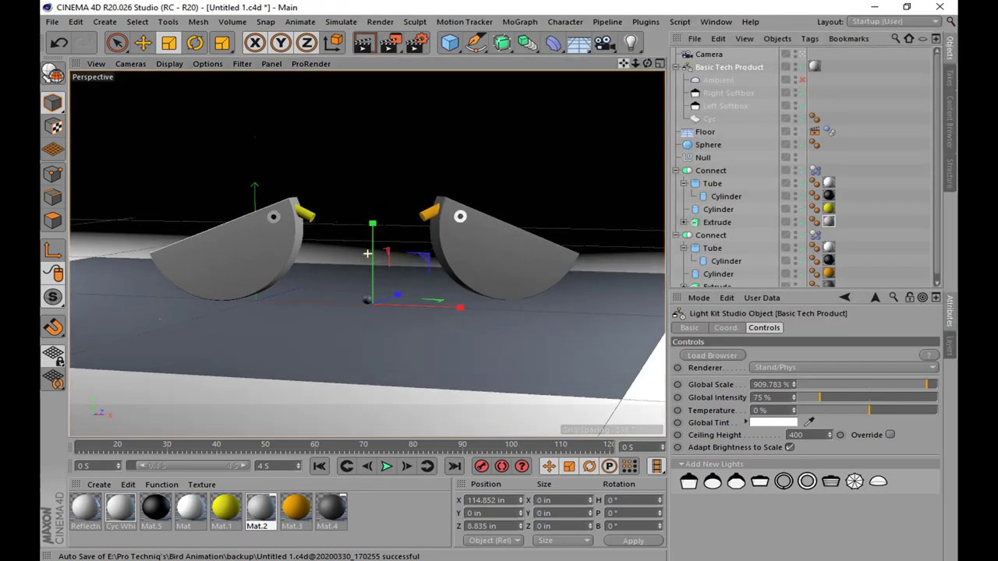
Add a Reflection (Legacy) layer to the orange Mat.3 and render the view to check
double_click(292, 507)
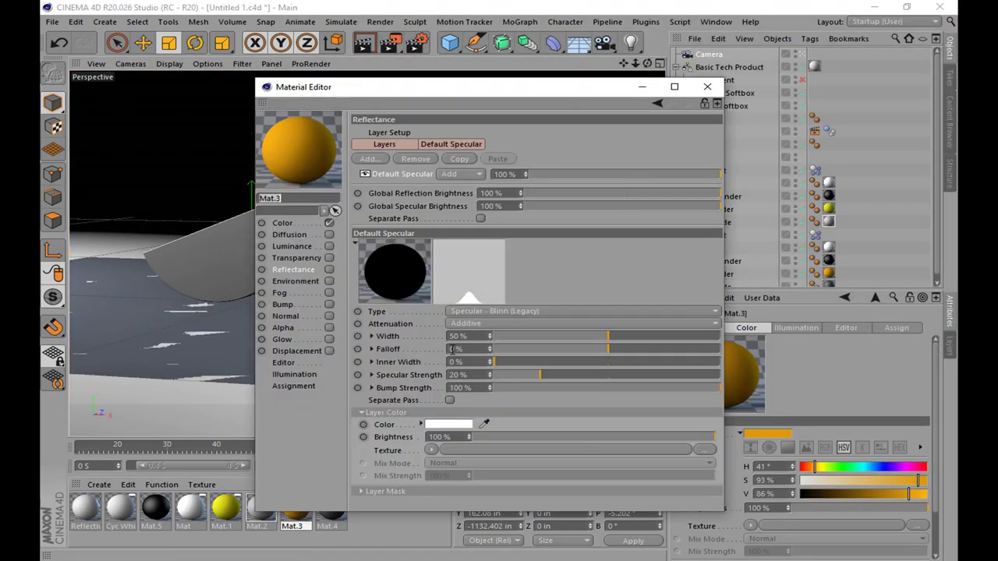
click(370, 158)
click(430, 283)
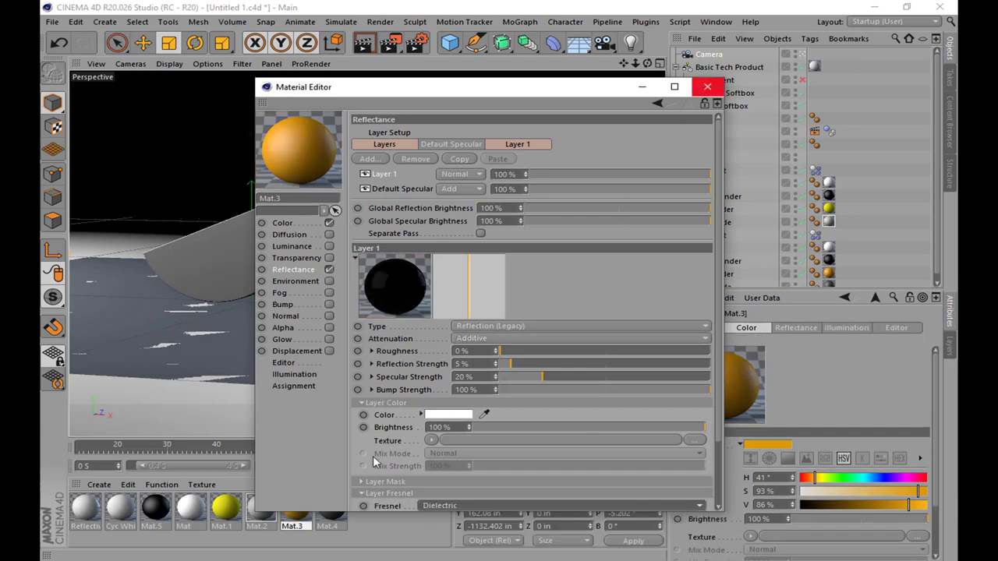
scroll(373, 455, down, 3)
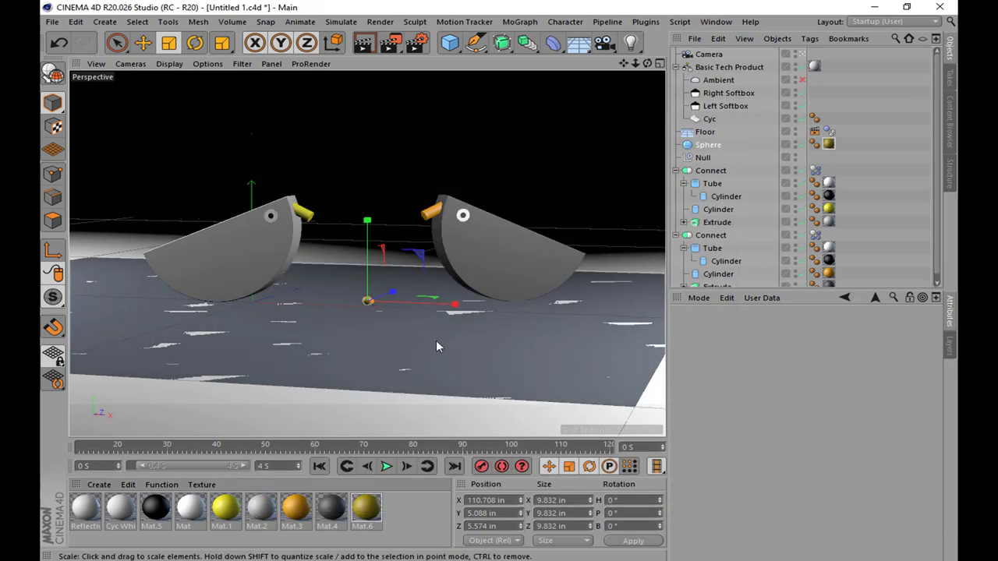
click(365, 45)
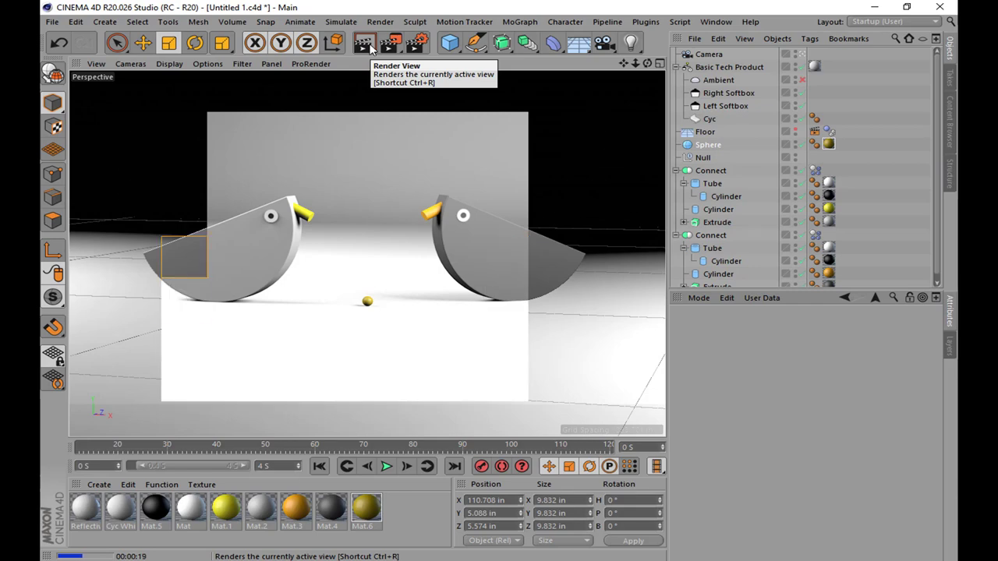
Set the light kit's Global Intensity to 62% and Temperature to 10%
click(729, 67)
mouse_move(928, 398)
mouse_down()
mouse_move(812, 398)
mouse_move(877, 411)
mouse_up()
click(365, 43)
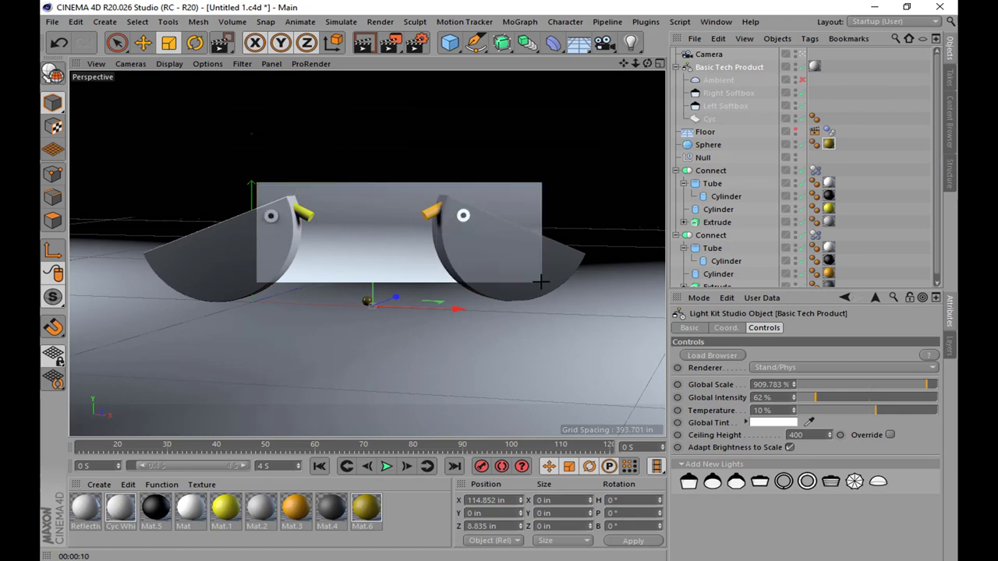
Set render output to 1200 × 1080 at 24 fps, 0–4 s, and preview playback
key(ctrl+b)
click(628, 270)
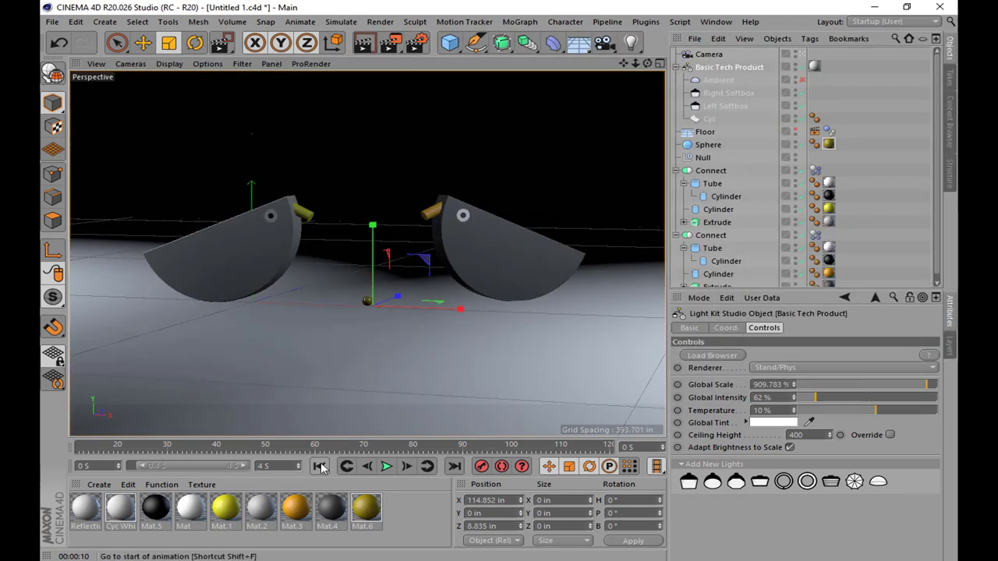
click(386, 466)
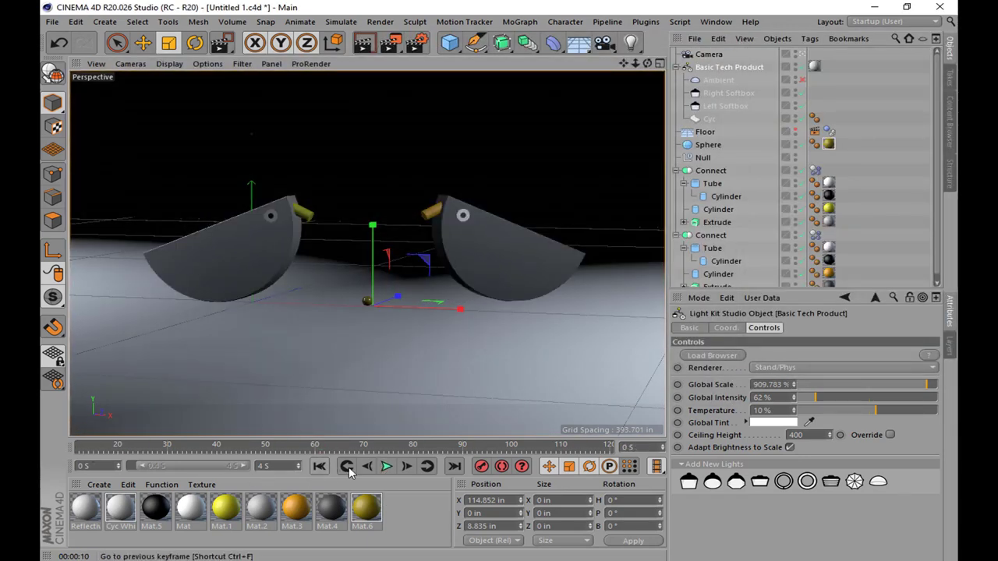
click(386, 466)
key(ctrl+b)
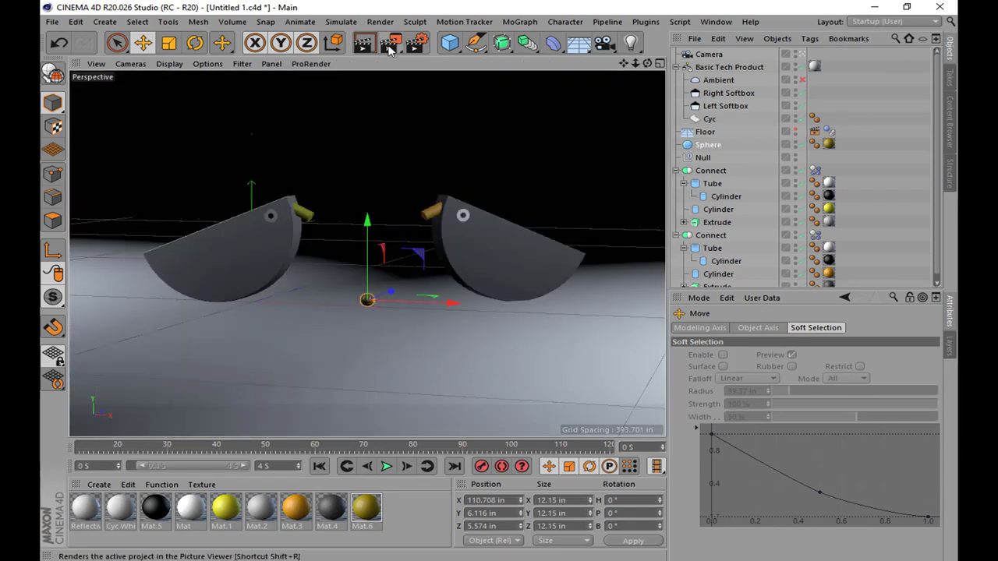
click(389, 42)
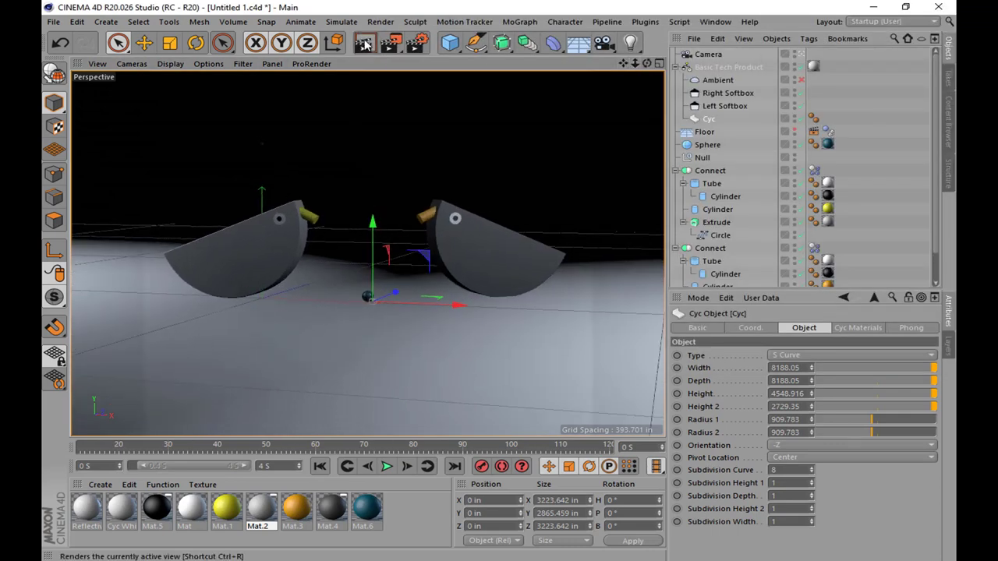
Render the full 97-frame animation at 1200 × 1080 to the Picture Viewer without saving
click(365, 45)
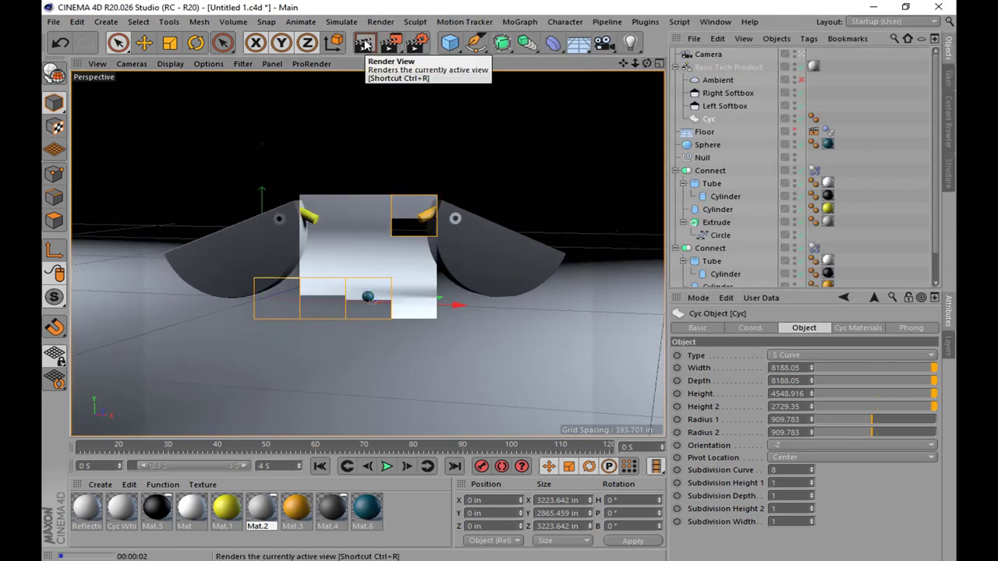
click(708, 54)
key(shift+r)
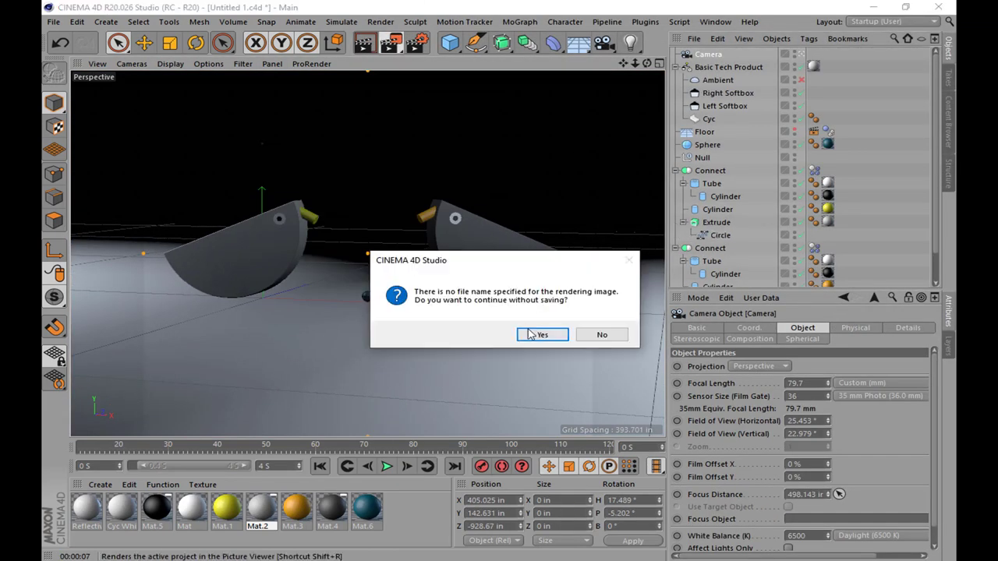
click(528, 335)
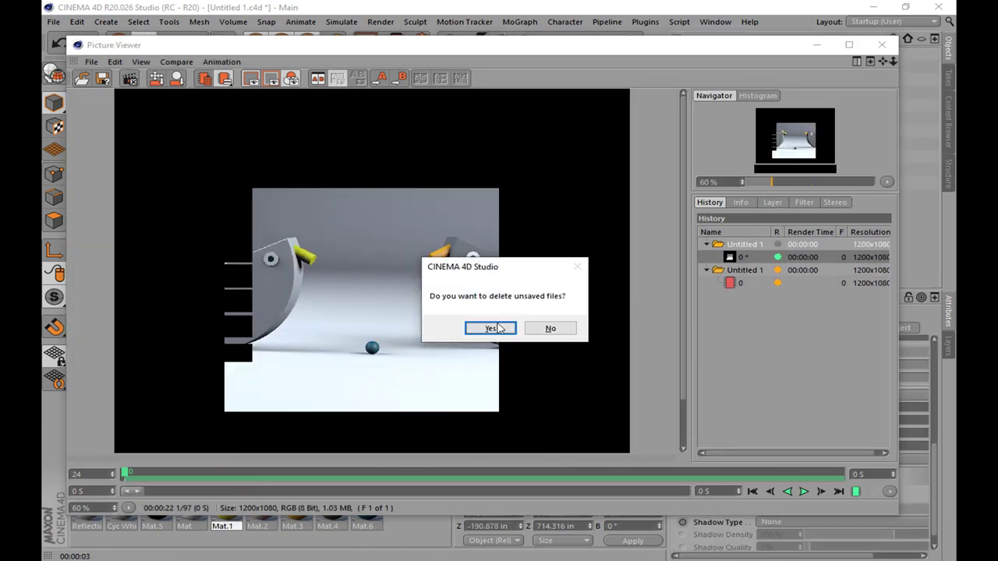
scroll(440, 306, down, 2)
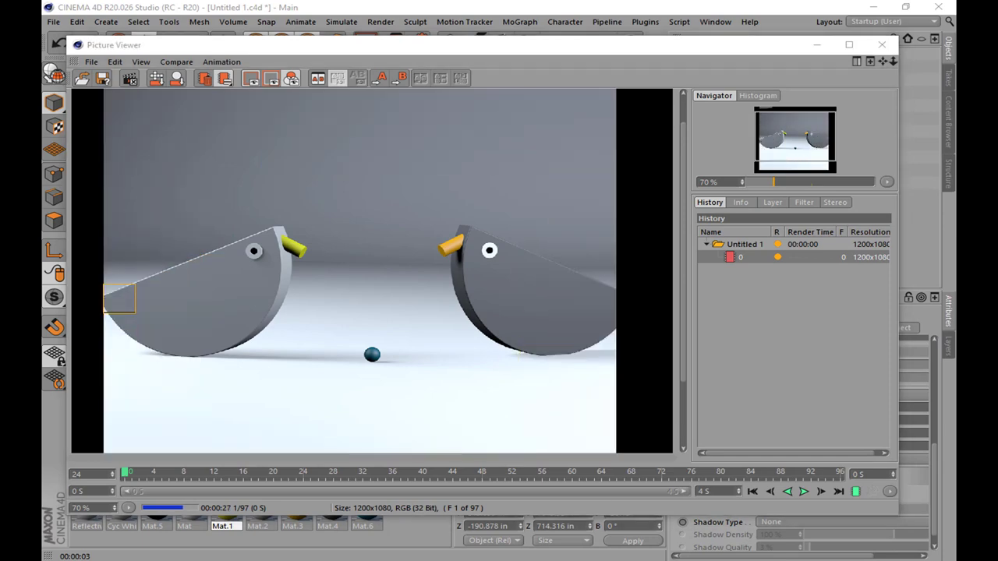